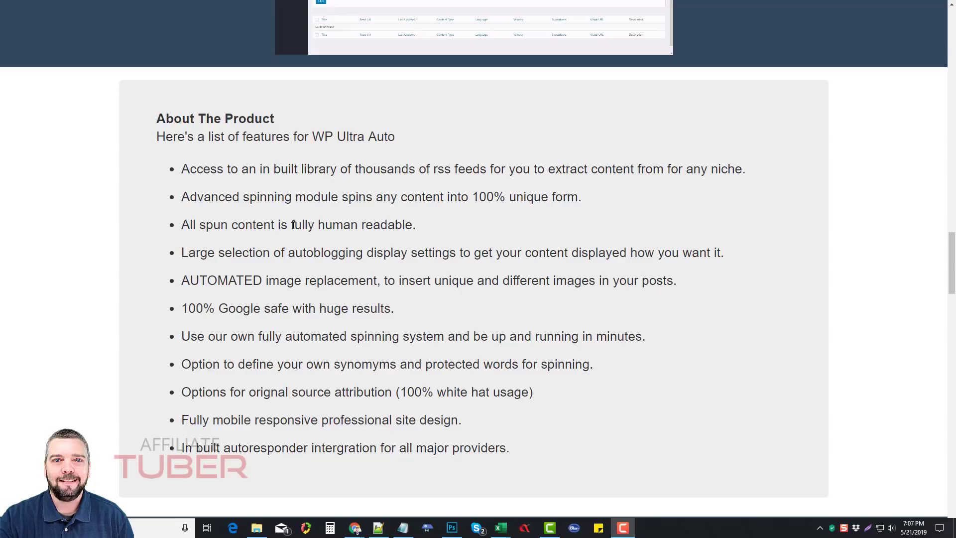
# Read the WP Ultra Auto feature list, highlighting the phrases "fully human readable" and "100% white hat usage"
pyautogui.moveTo(291, 225); pyautogui.dragTo(411, 225)
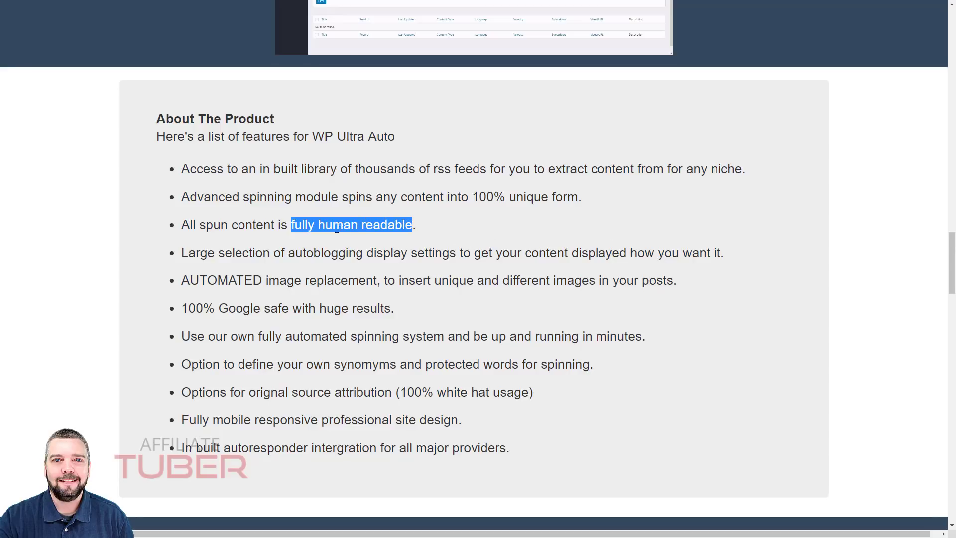
pyautogui.click(297, 225)
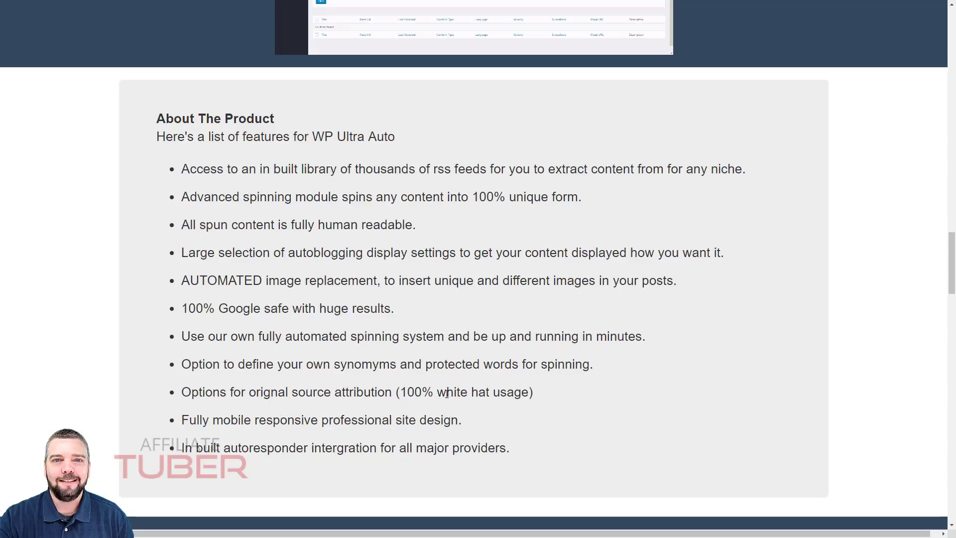
pyautogui.moveTo(402, 393); pyautogui.dragTo(528, 393)
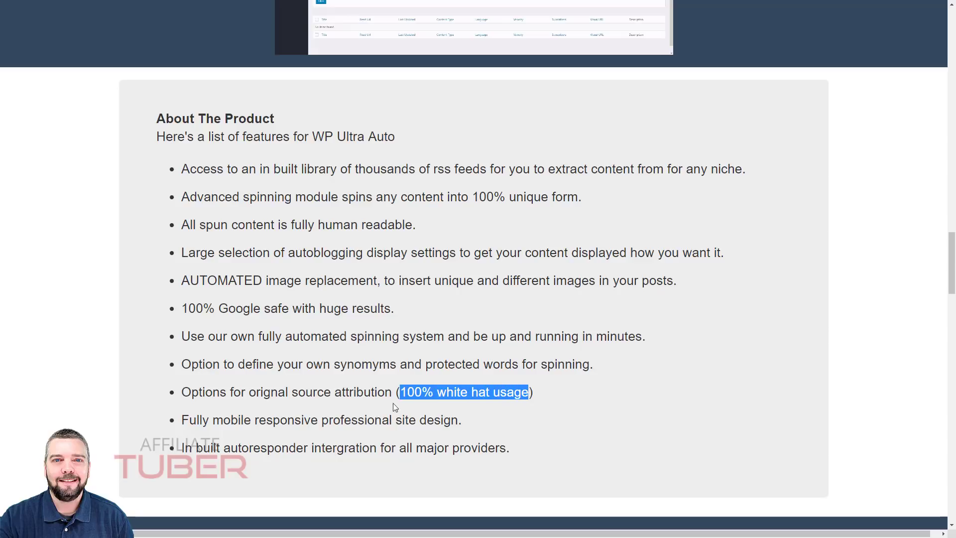
pyautogui.click(297, 422)
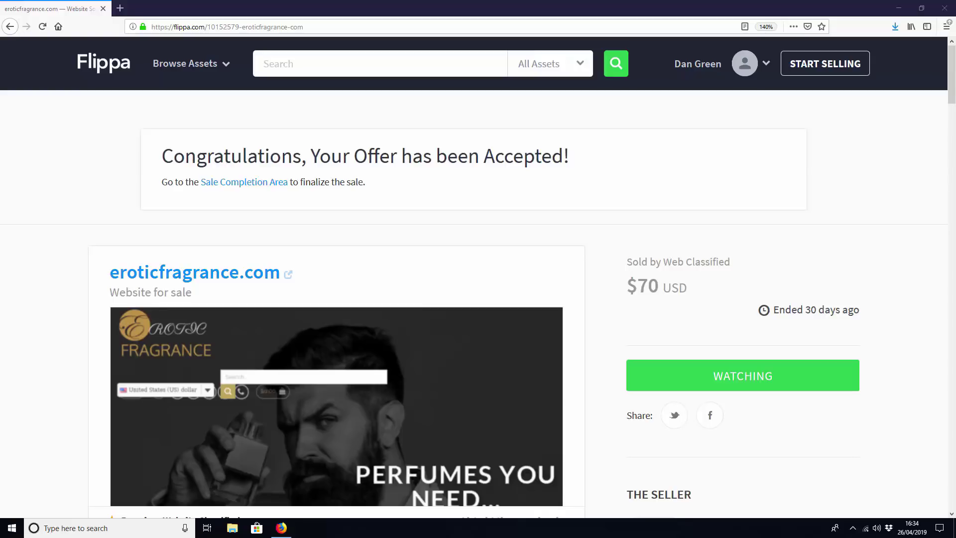
# Review the eroticfragrance.com listing on Flippa, highlighting its sale price and the accepted-offer message
pyautogui.scroll(-6, 233, 287)
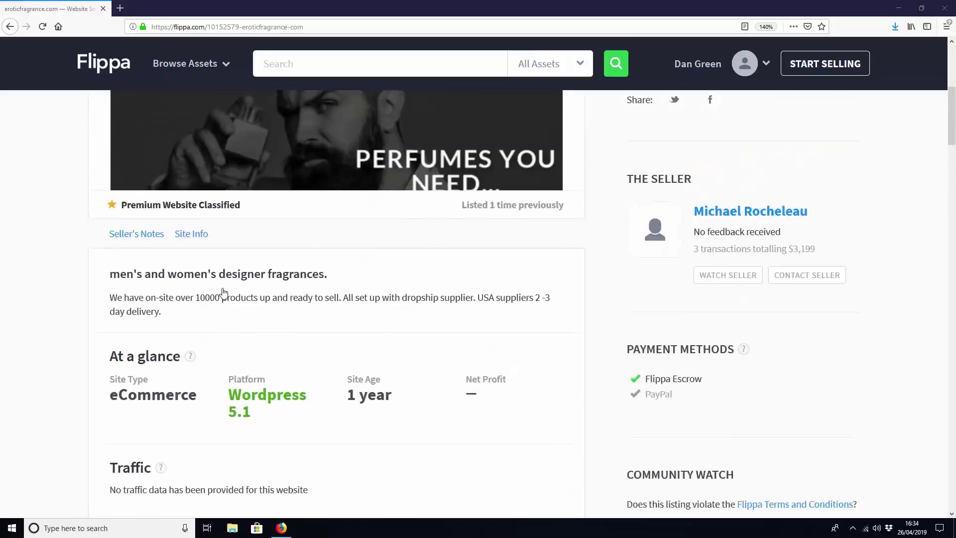
pyautogui.scroll(8, 692, 319)
pyautogui.moveTo(622, 284); pyautogui.dragTo(689, 289)
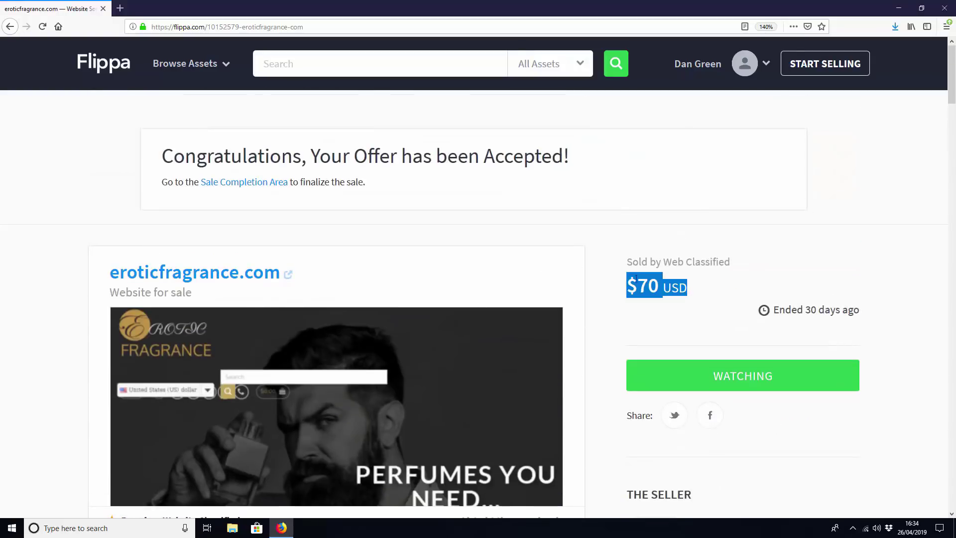
pyautogui.moveTo(183, 155); pyautogui.dragTo(535, 157)
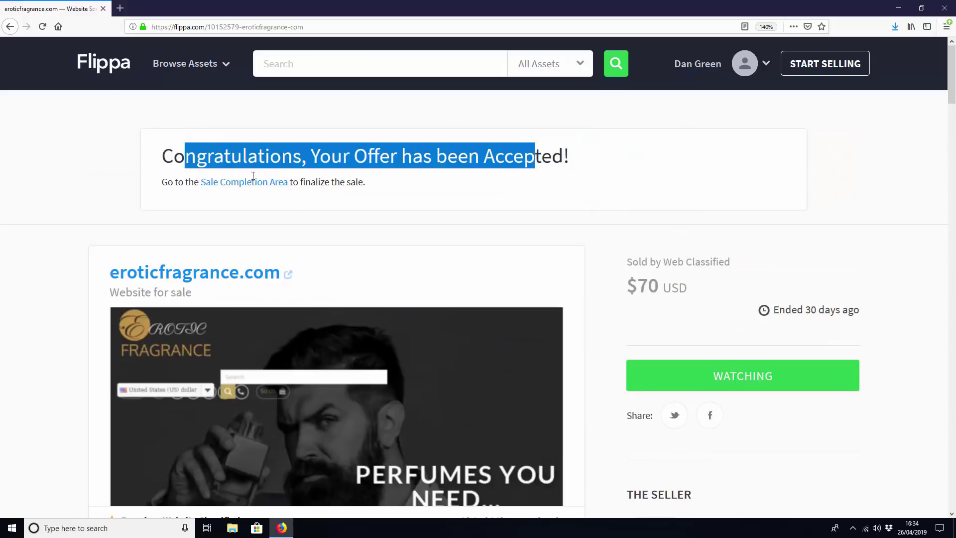
pyautogui.click(453, 245)
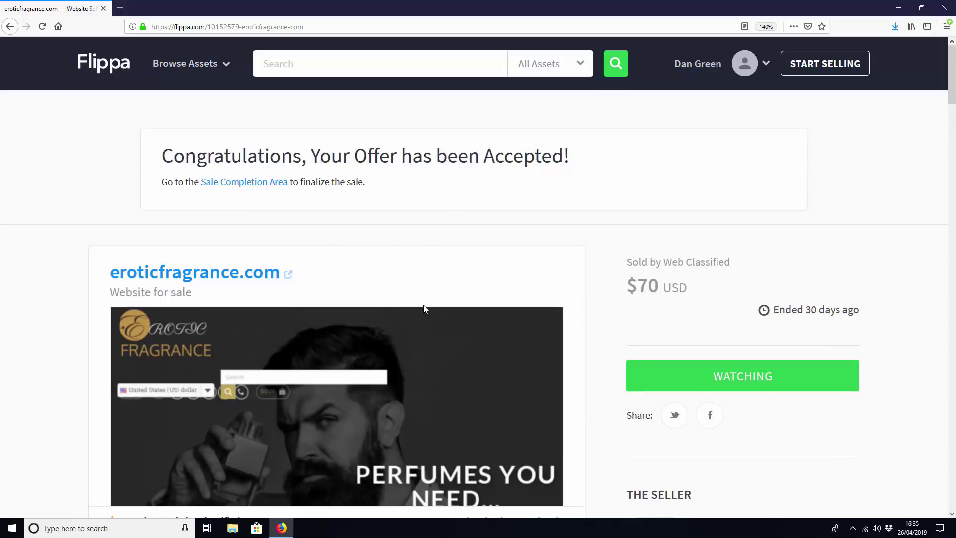
# Open the eroticfragrance.com website from its listing in a new tab and close the listing's tab
pyautogui.rightClick(257, 276)
pyautogui.click(258, 277)
pyautogui.hotkey('ctrl', 'Tab')
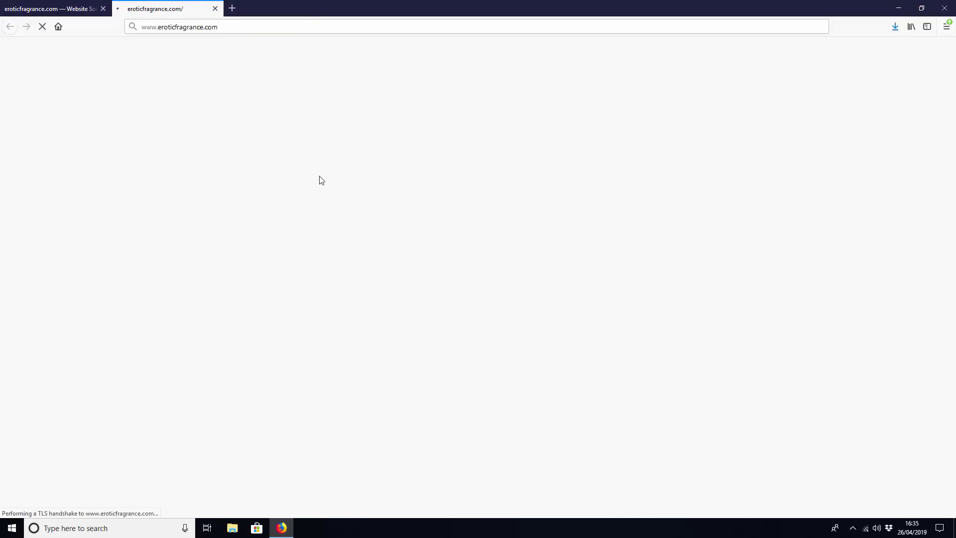
pyautogui.click(215, 9)
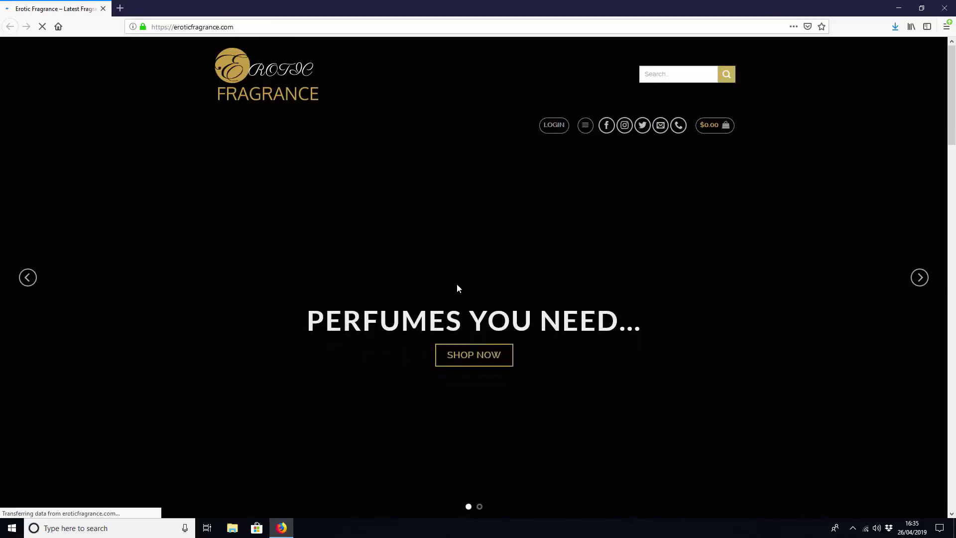
# Look over the Erotic Fragrance homepage, including its banners, perfume categories, shipping and payment information, and exclusive collection
pyautogui.scroll(-5, 538, 284)
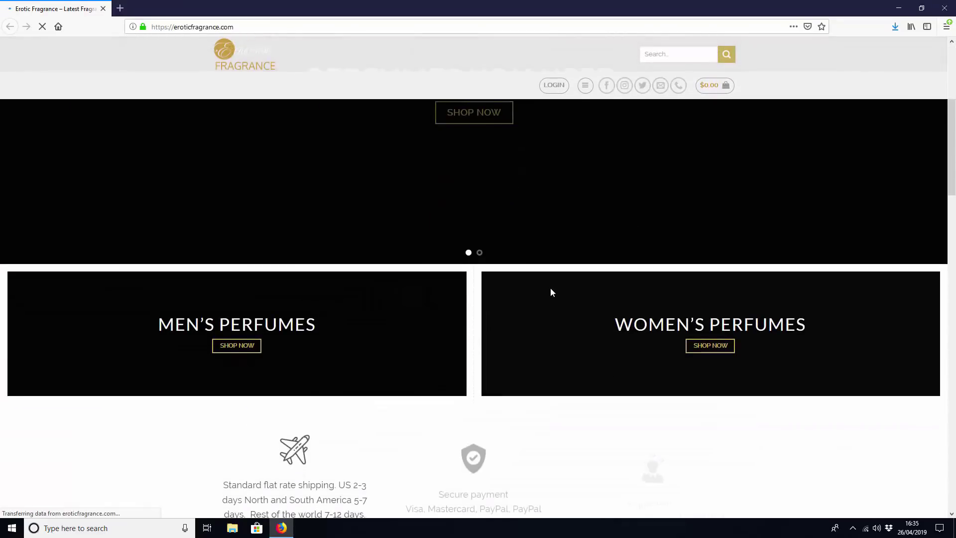
pyautogui.scroll(3, 679, 333)
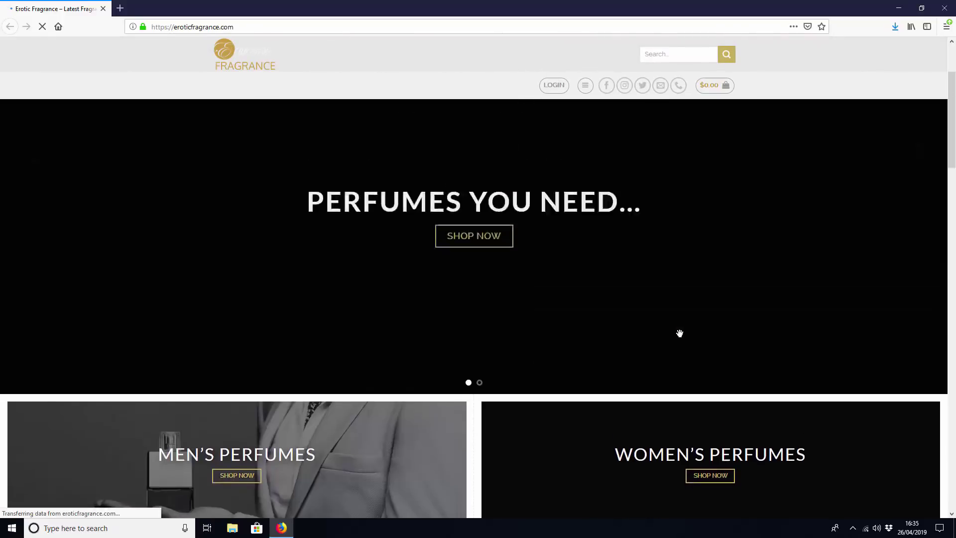
pyautogui.scroll(3, 677, 339)
pyautogui.scroll(-6, 675, 344)
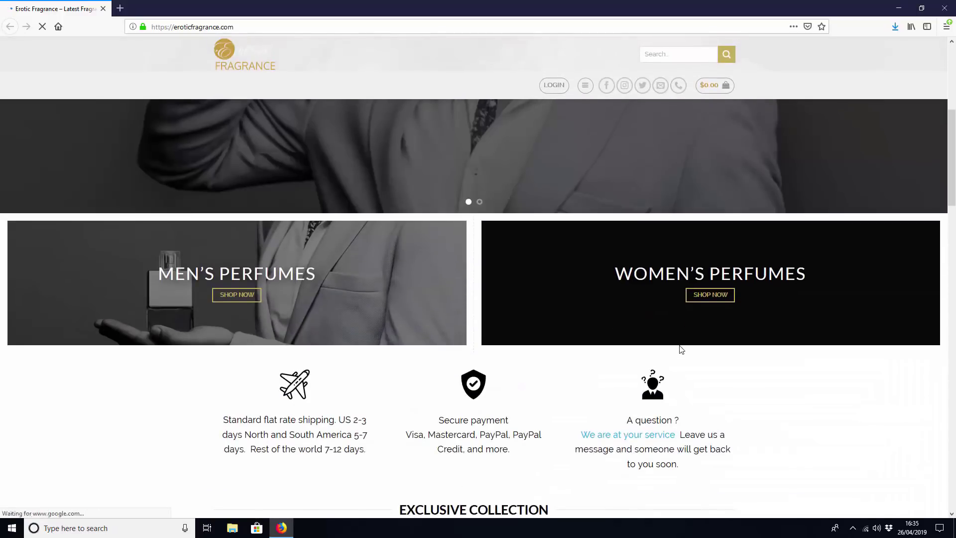
pyautogui.scroll(4, 682, 349)
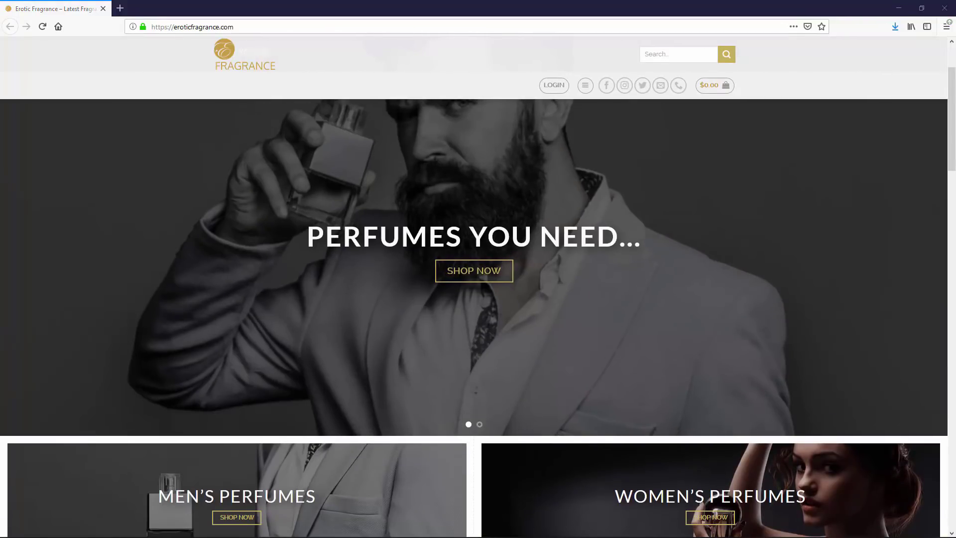
pyautogui.scroll(-8, 628, 420)
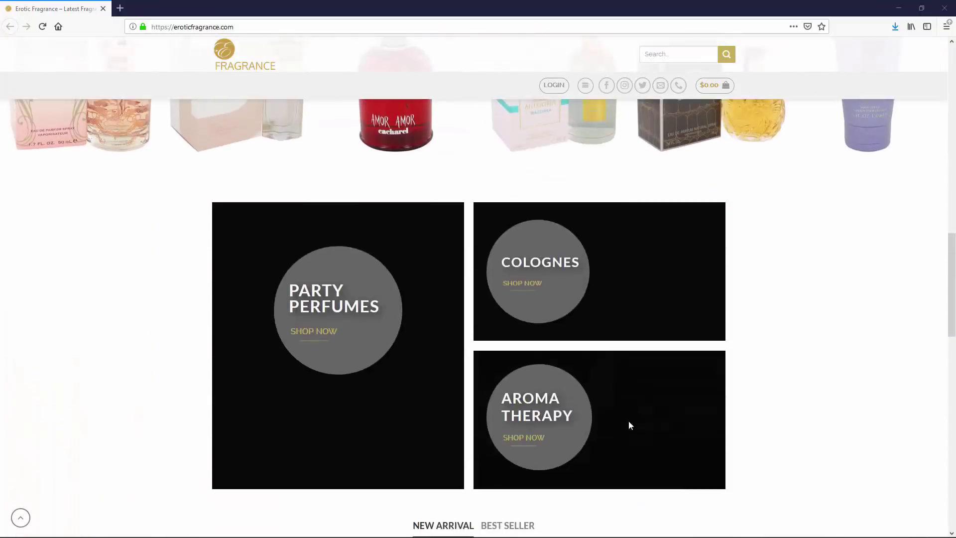
pyautogui.scroll(10, 628, 420)
pyautogui.scroll(-6, 892, 390)
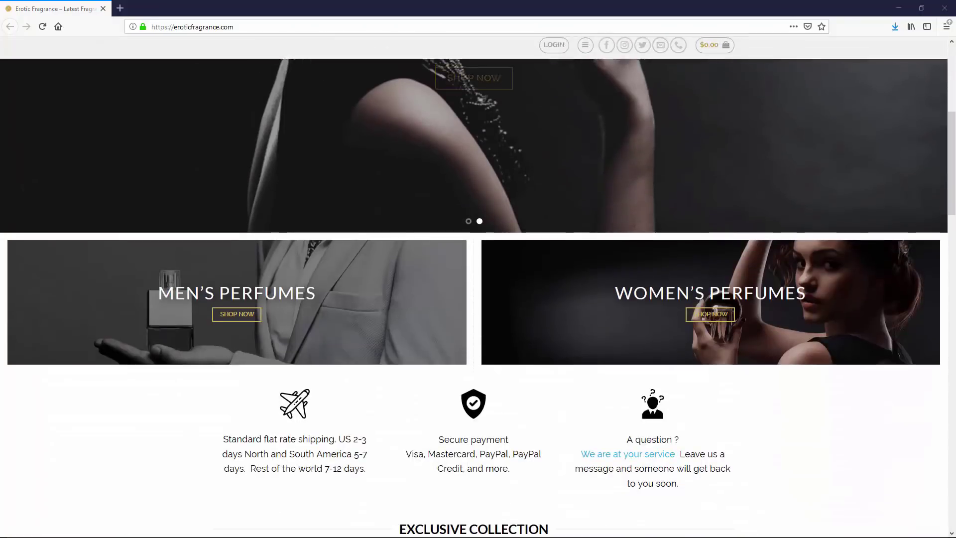
pyautogui.scroll(-5, 728, 395)
pyautogui.scroll(-5, 728, 395)
pyautogui.scroll(3, 770, 408)
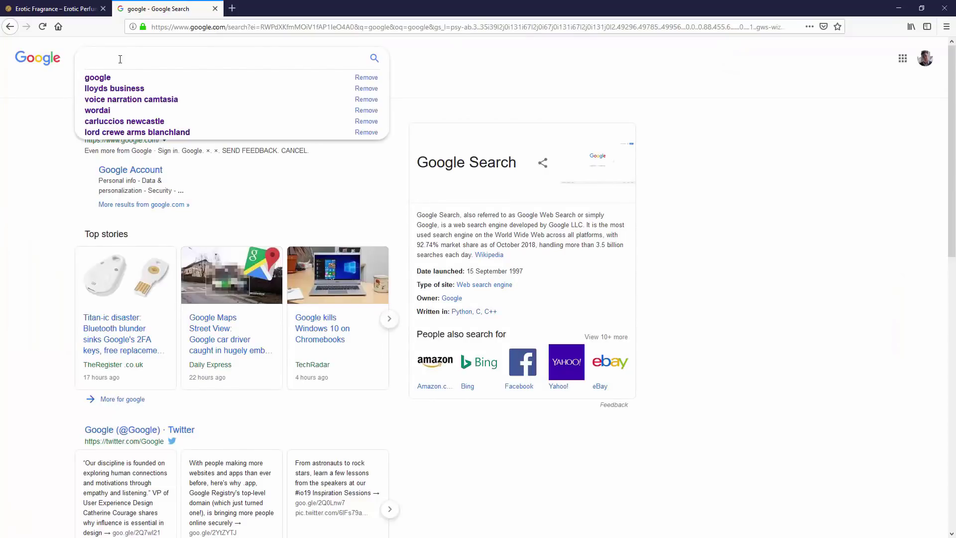
# Search Google for "erotic fragrance", correcting the spelling of the second word
pyautogui.write('eroti')
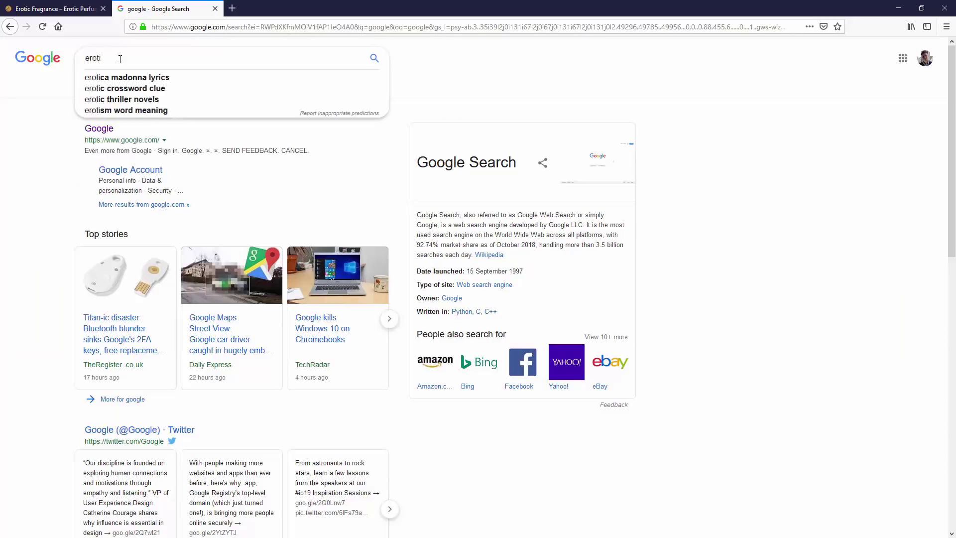
pyautogui.write('c fragrance ')
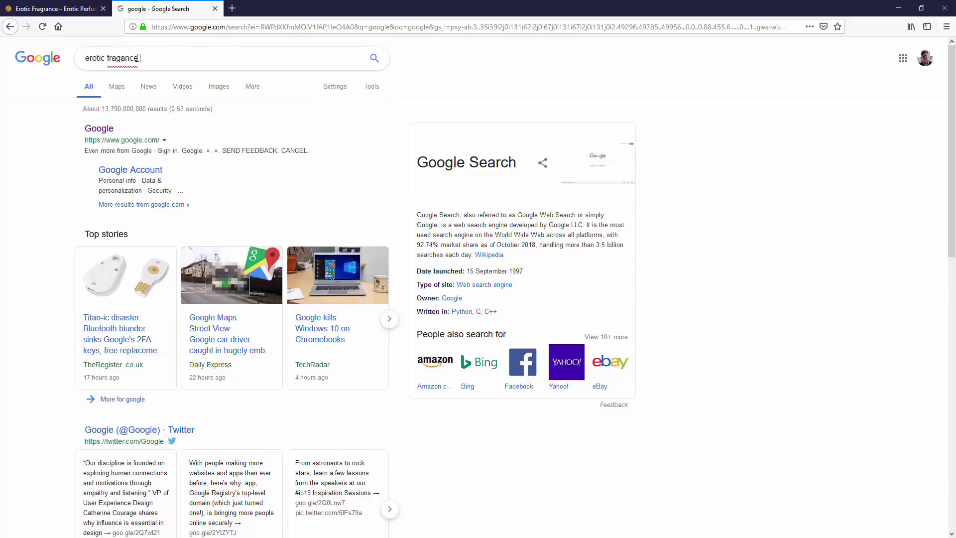
pyautogui.write('r')
pyautogui.click(223, 65)
pyautogui.press('Return')
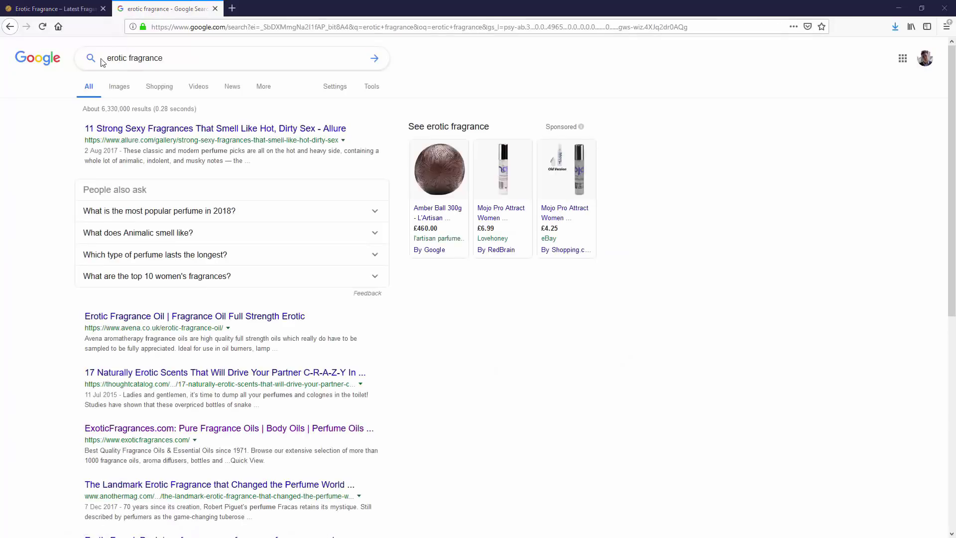
# Check the web address of the Erotic Fragrance store and return to the Google results
pyautogui.click(97, 13)
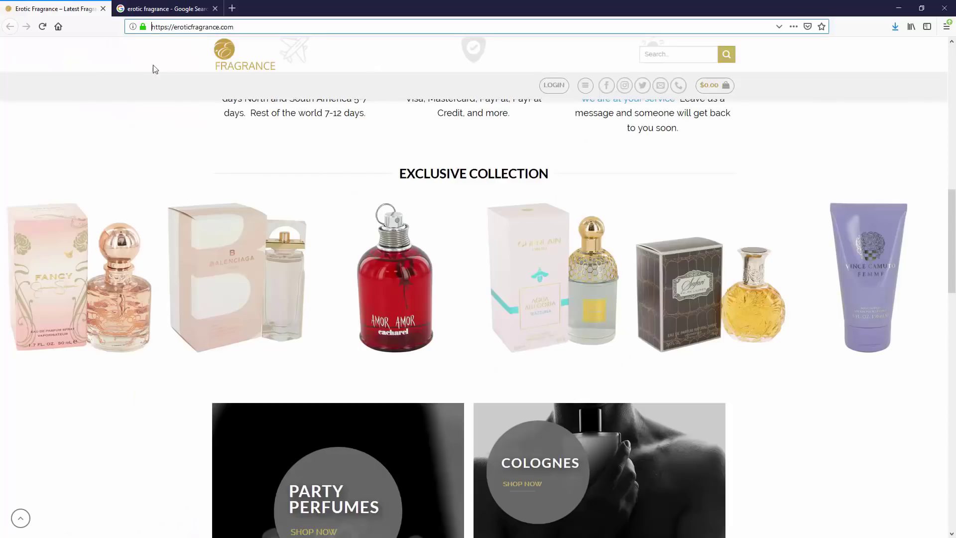
pyautogui.click(231, 28)
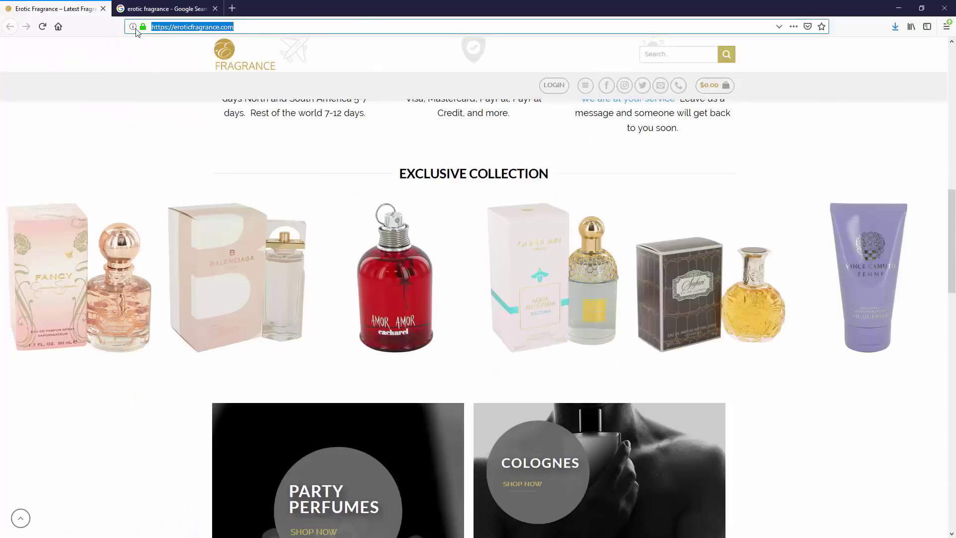
pyautogui.click(191, 10)
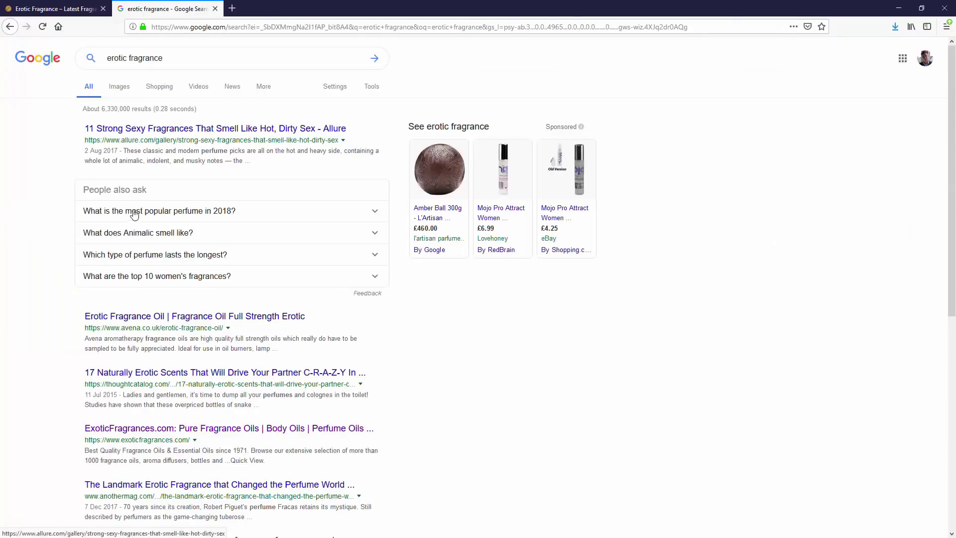
# Look through the first page of "erotic fragrance" results for the store's own site
pyautogui.scroll(-2, 74, 127)
pyautogui.scroll(-5, 74, 128)
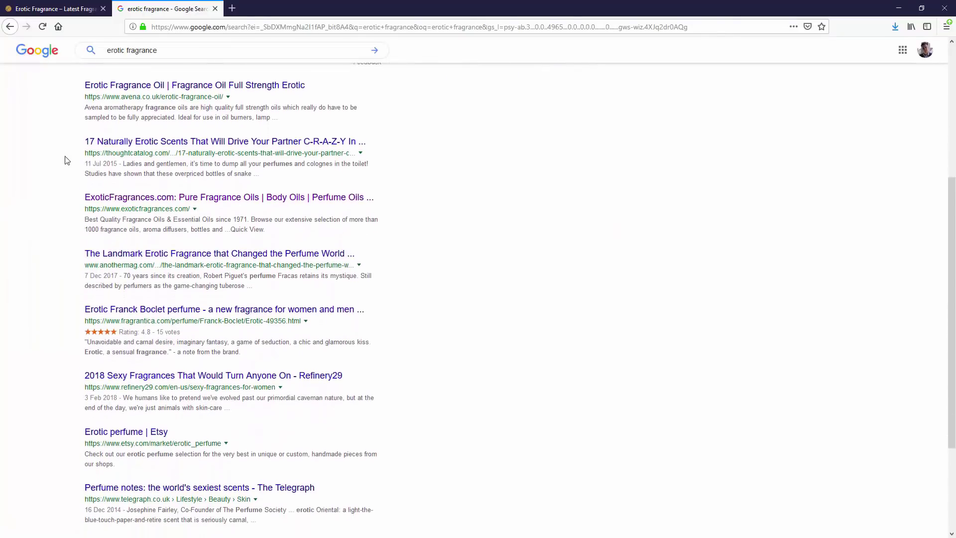
pyautogui.scroll(-1, 63, 159)
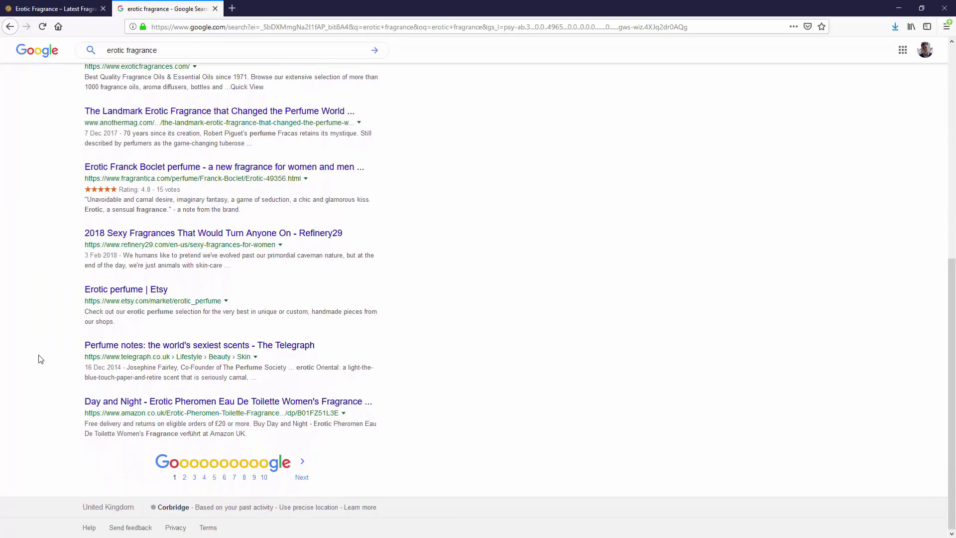
pyautogui.scroll(7, 40, 358)
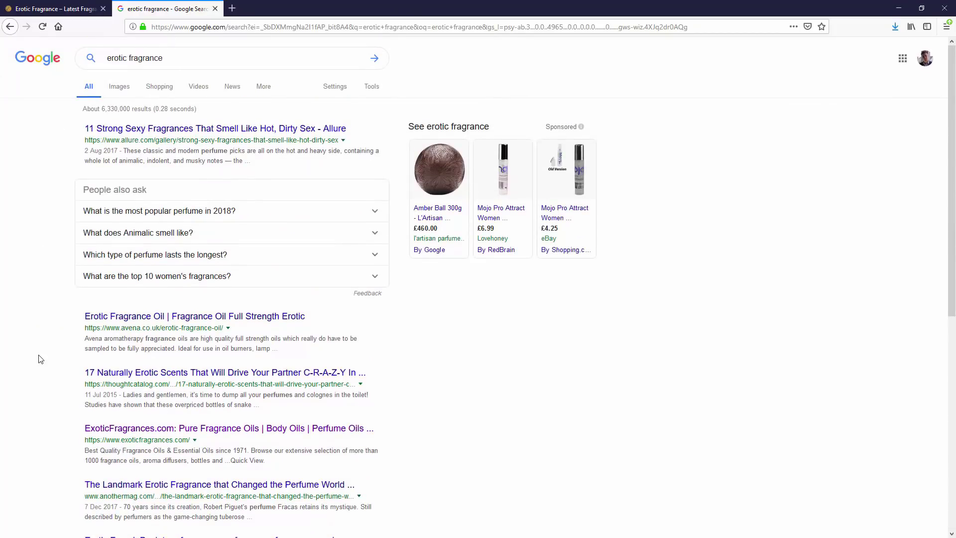
pyautogui.scroll(-7, 41, 359)
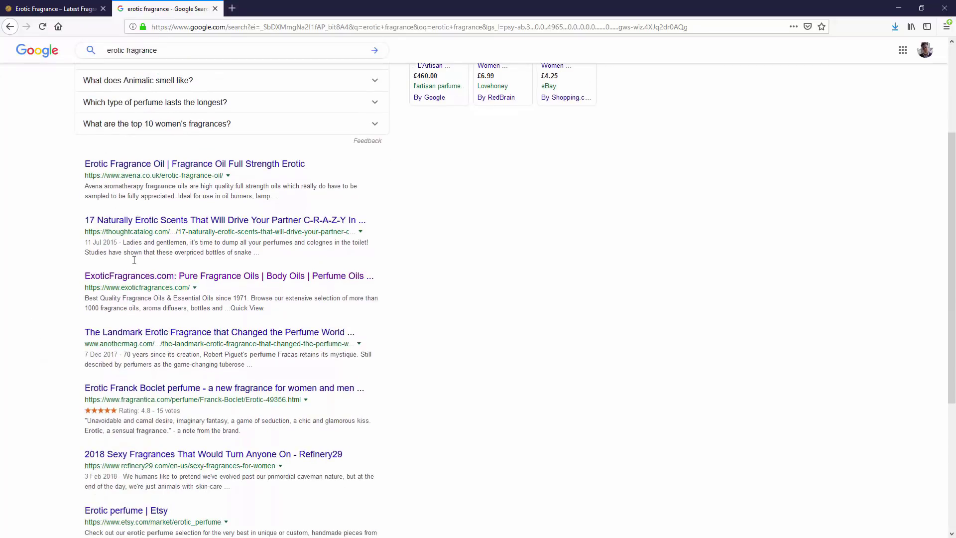
pyautogui.scroll(7, 128, 413)
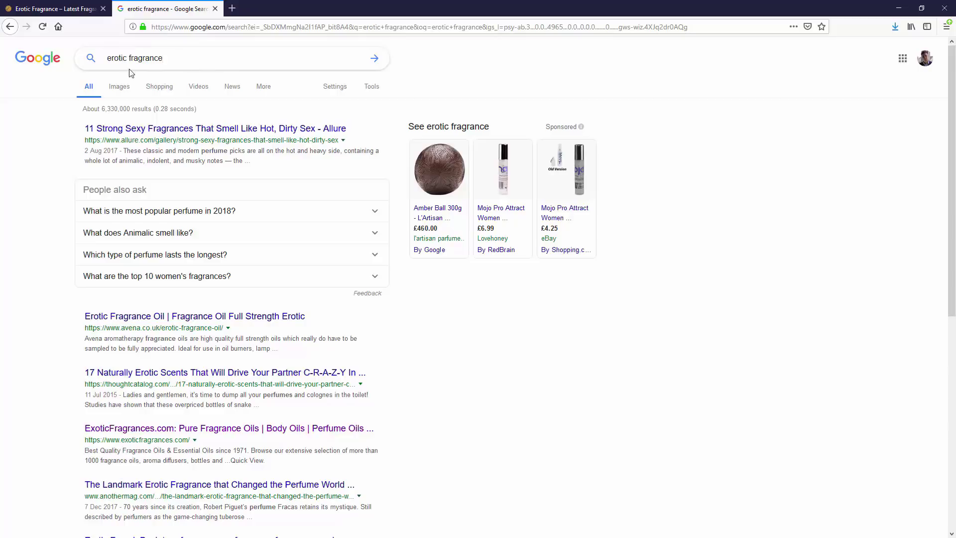
# Change the Google search to "erotic perfumes" and dismiss the search suggestions
pyautogui.click(172, 60)
pyautogui.moveTo(172, 60); pyautogui.dragTo(127, 61)
pyautogui.write('perfumes')
pyautogui.press('Return')
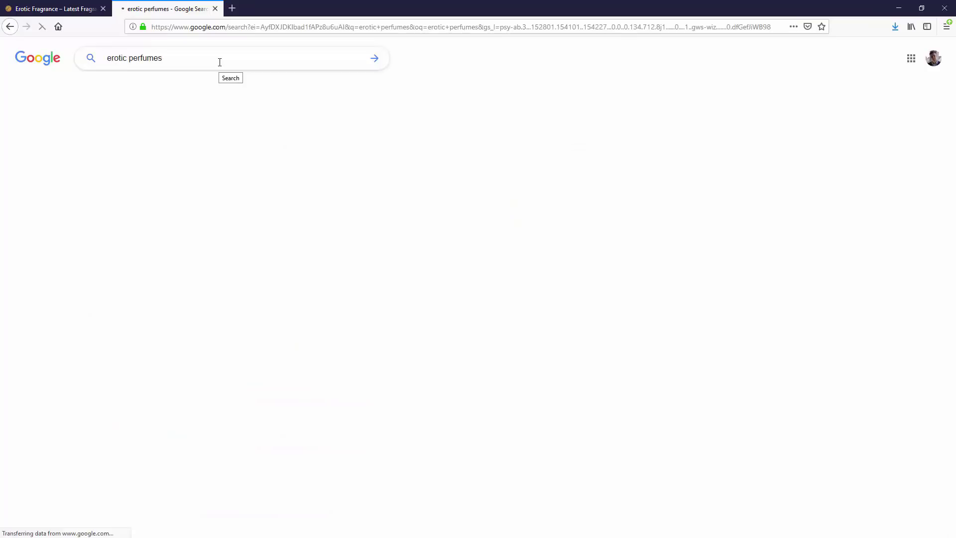
pyautogui.click(179, 61)
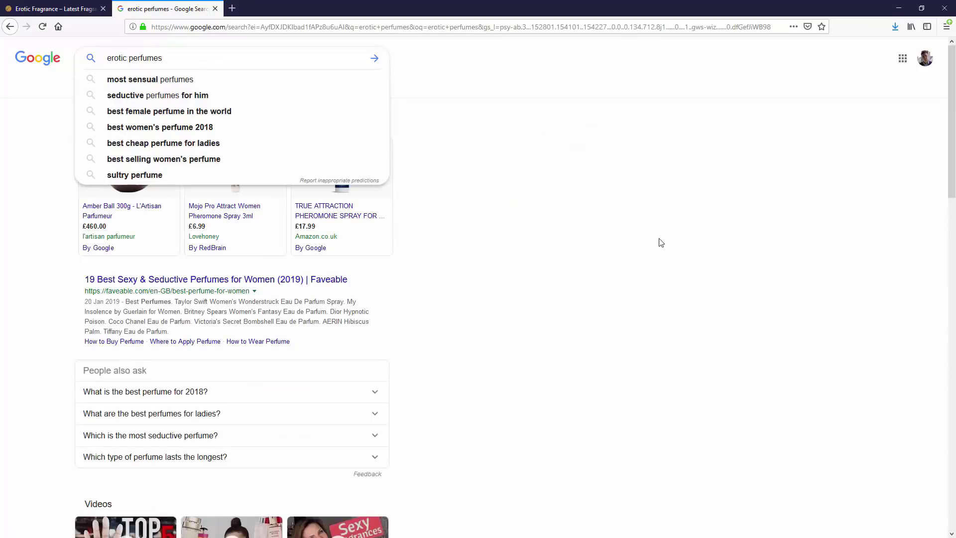
pyautogui.click(581, 216)
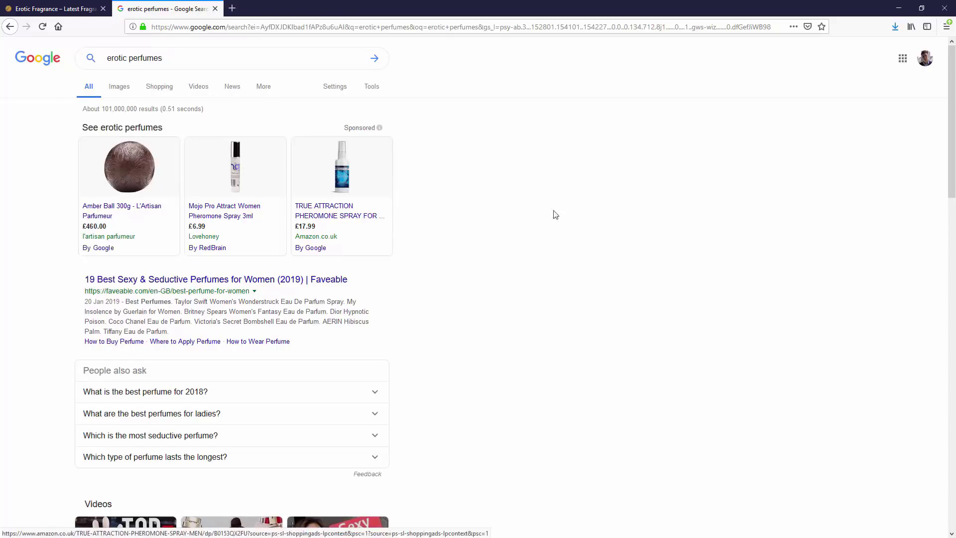
# Look through the "erotic perfumes" results and related searches for the store's own site
pyautogui.scroll(-3, 515, 199)
pyautogui.scroll(-10, 493, 183)
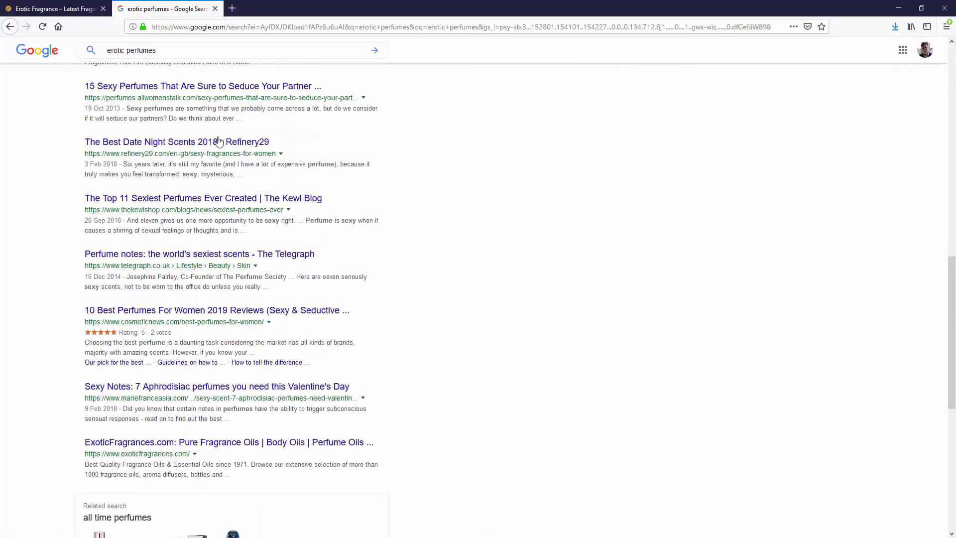
pyautogui.scroll(-5, 506, 316)
pyautogui.scroll(2, 499, 278)
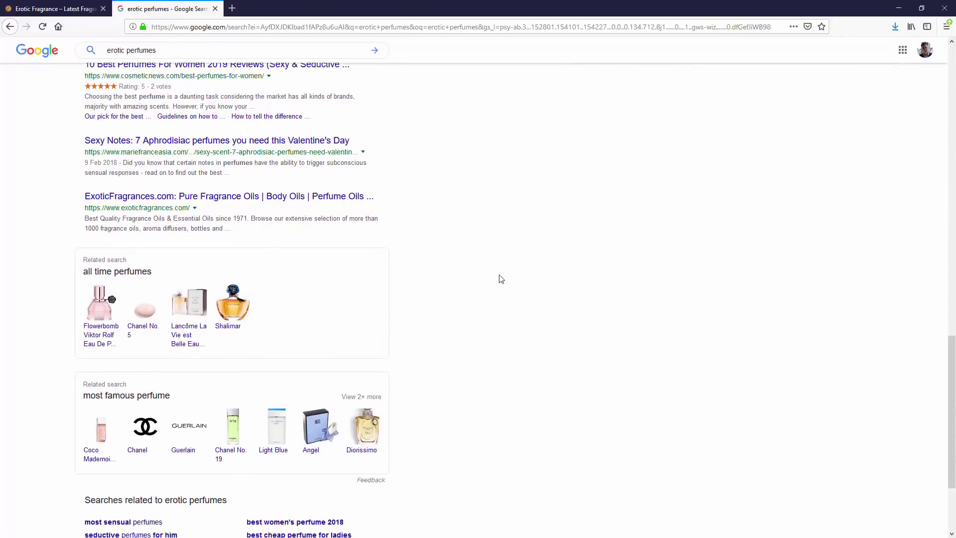
pyautogui.scroll(4, 189, 311)
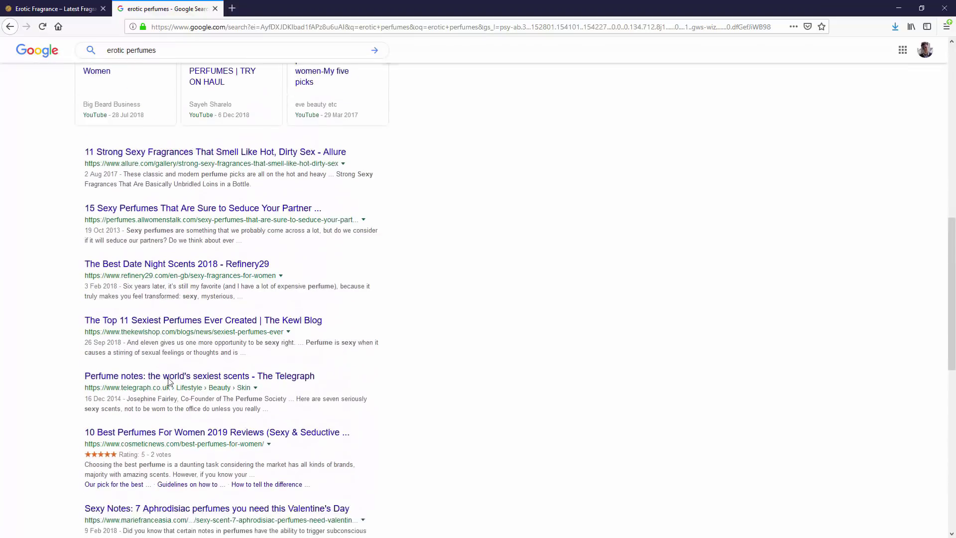
pyautogui.scroll(-4, 476, 282)
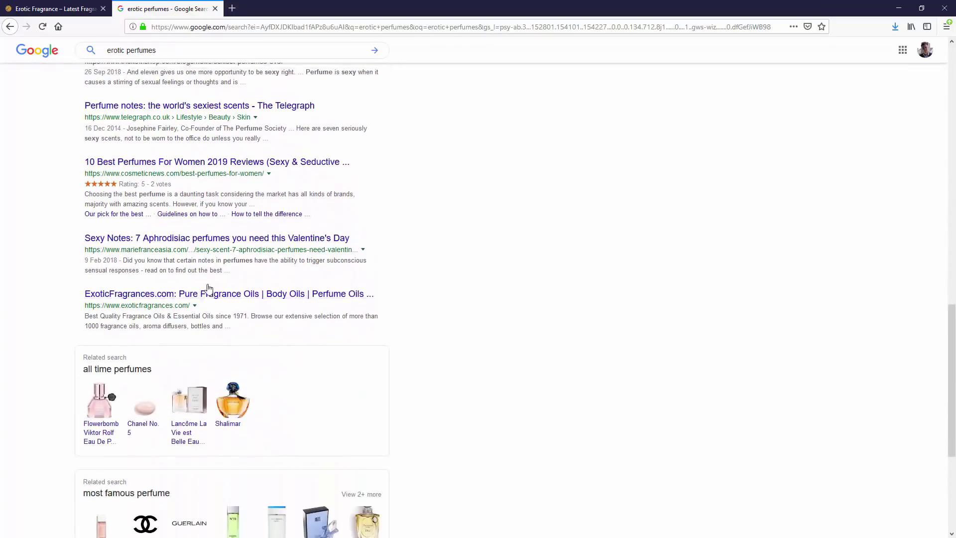
# Change the Google search from perfumes to "erotic fragrances for women"
pyautogui.scroll(8, 189, 314)
pyautogui.scroll(8, 189, 314)
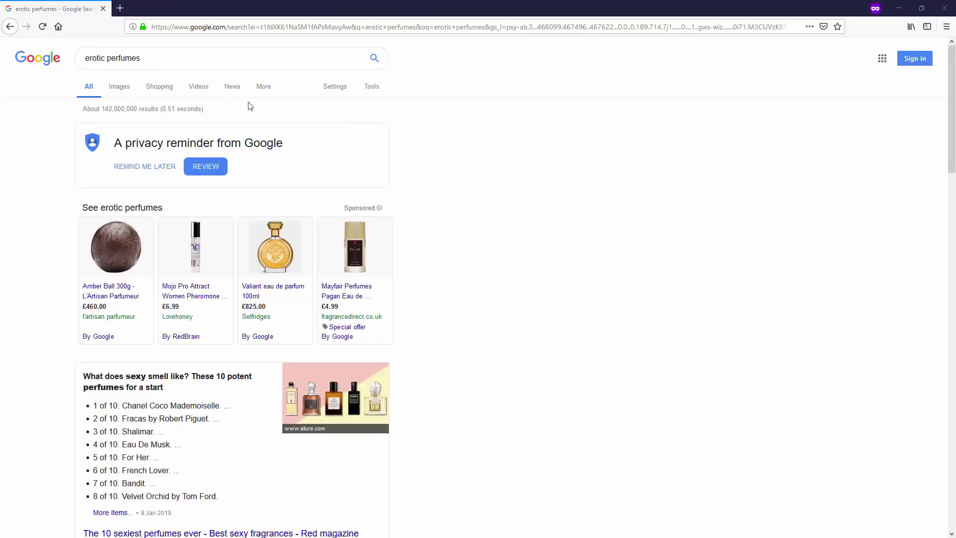
pyautogui.click(197, 55)
pyautogui.click(558, 149)
pyautogui.moveTo(141, 58); pyautogui.dragTo(105, 58)
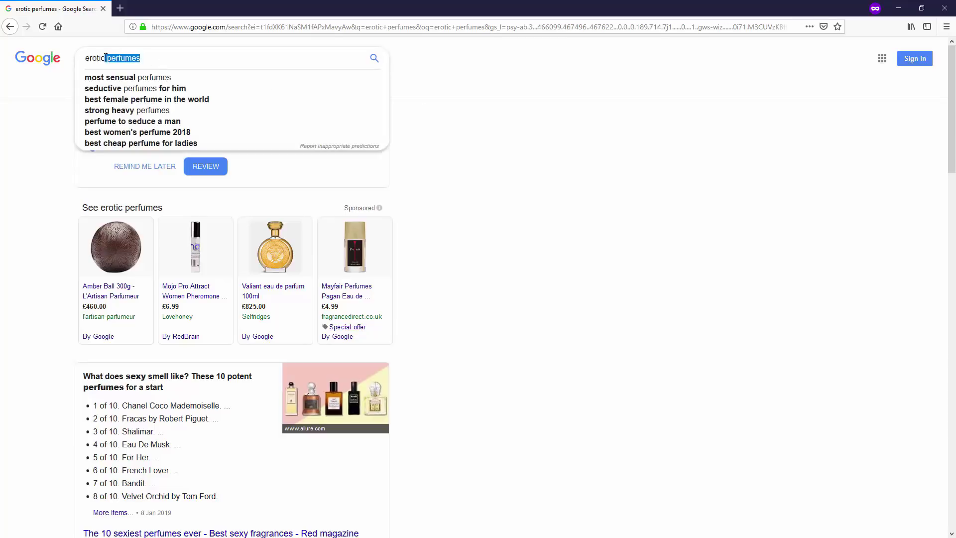
pyautogui.press('BackSpace')
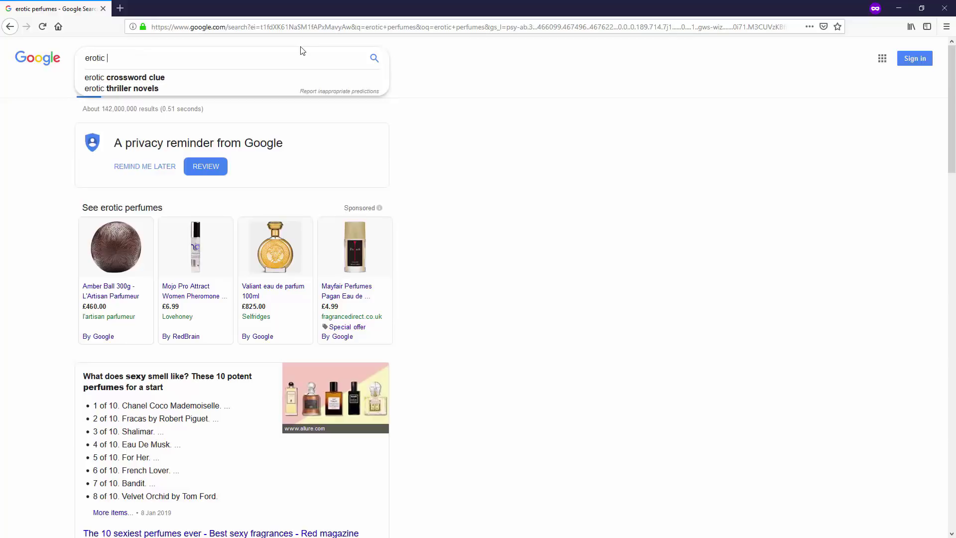
pyautogui.write('frgra')
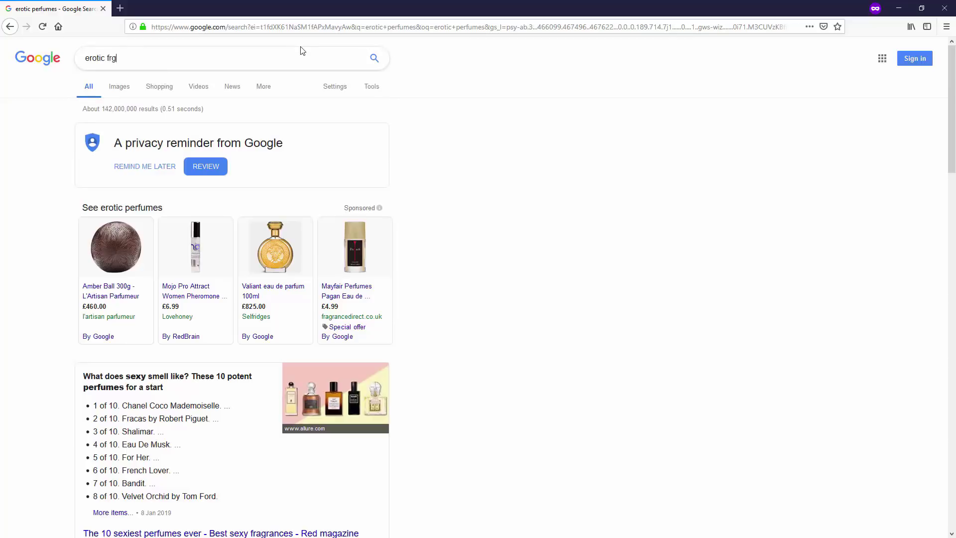
pyautogui.press('BackSpace')
pyautogui.press('BackSpace')
pyautogui.press('BackSpace')
pyautogui.write('agrances for women')
pyautogui.press('Return')
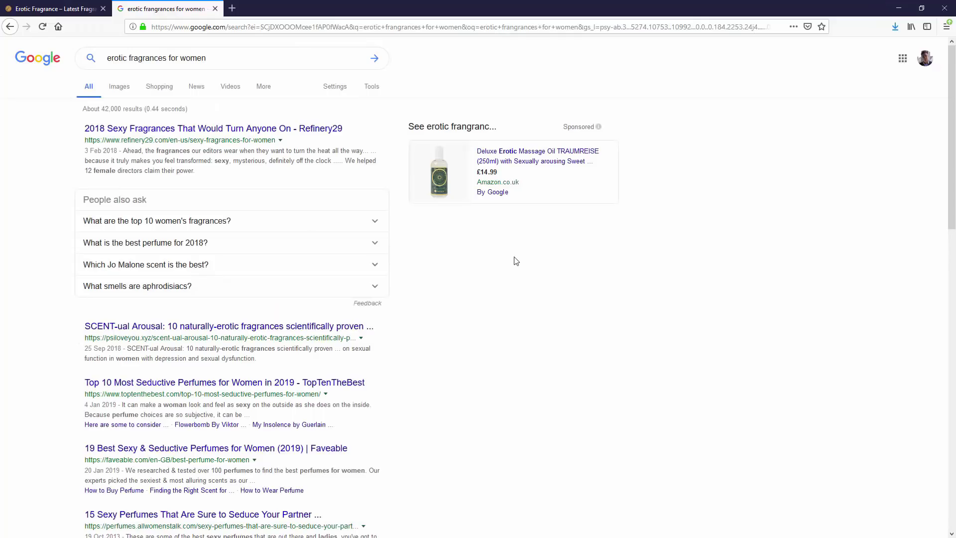
# Look through the women's fragrance results and related searches for the store's own site
pyautogui.scroll(-2, 272, 110)
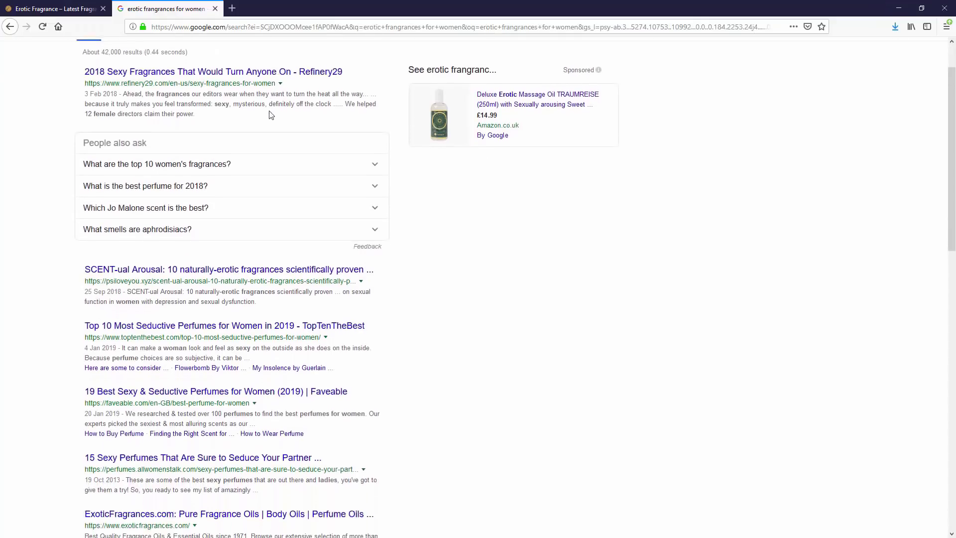
pyautogui.scroll(2, 271, 113)
pyautogui.scroll(-6, 150, 159)
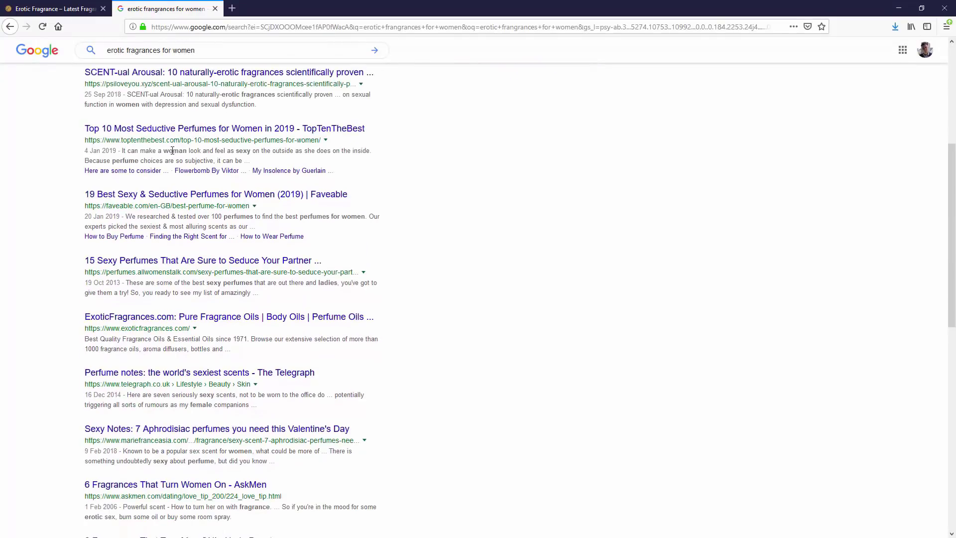
pyautogui.scroll(-2, 119, 249)
pyautogui.scroll(-5, 119, 349)
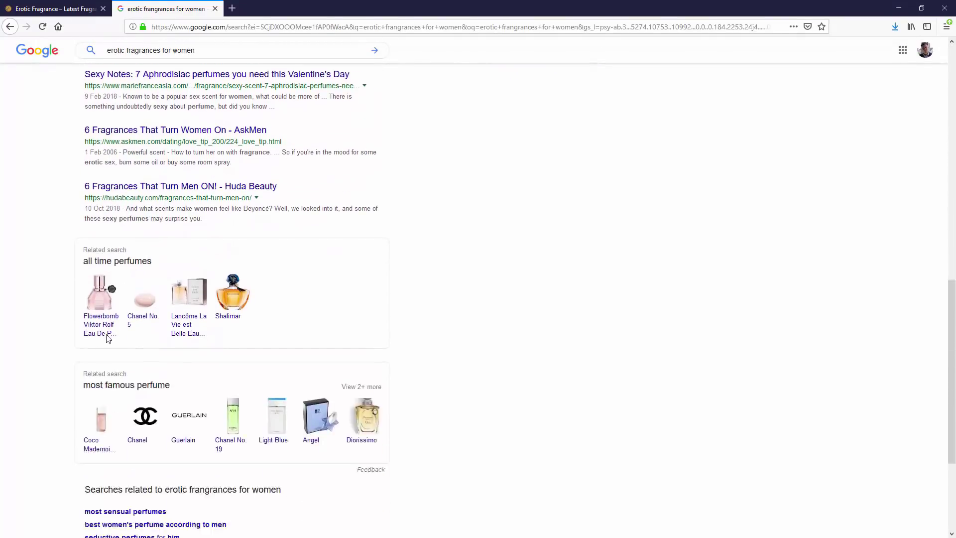
pyautogui.scroll(15, 121, 472)
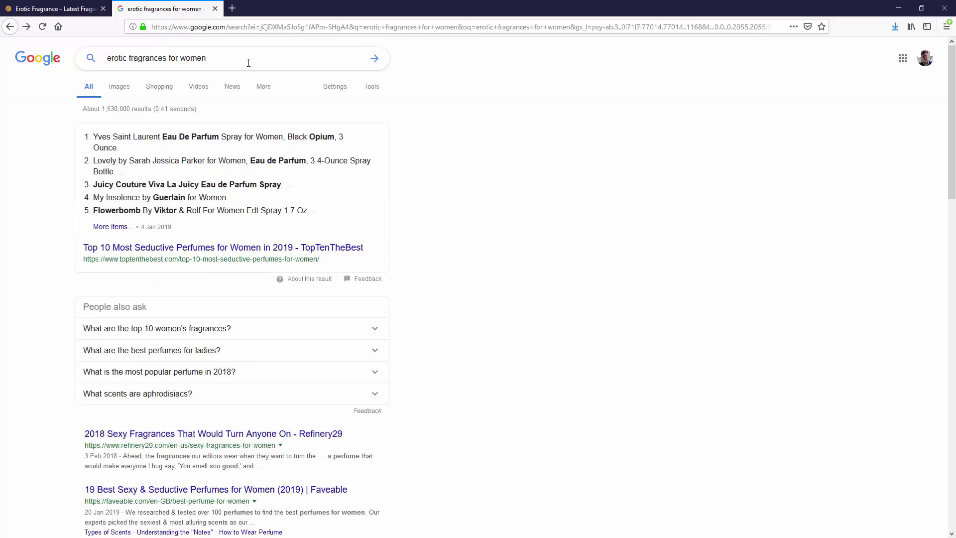
# Replace the Google search with "erotic fragrance for men"
pyautogui.moveTo(248, 62); pyautogui.dragTo(3, 55)
pyautogui.write('erotic ')
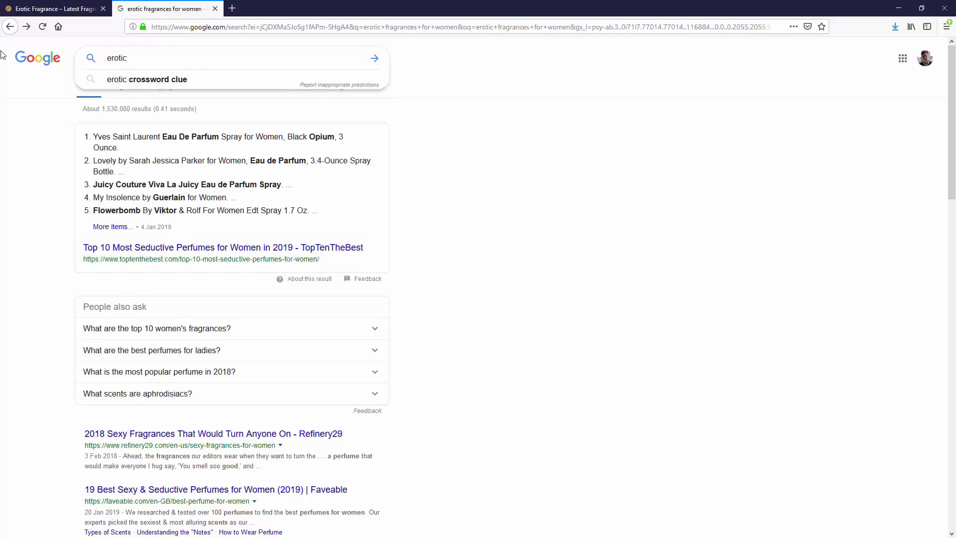
pyautogui.write('fra')
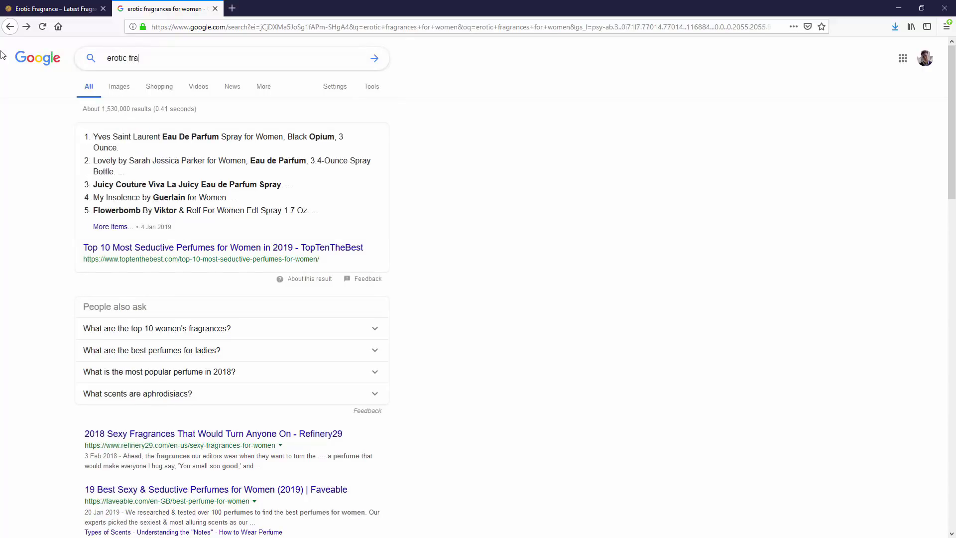
pyautogui.write('grance for m')
pyautogui.press('BackSpace')
pyautogui.write('en')
pyautogui.press('BackSpace')
pyautogui.press('BackSpace')
pyautogui.write('men')
pyautogui.press('Return')
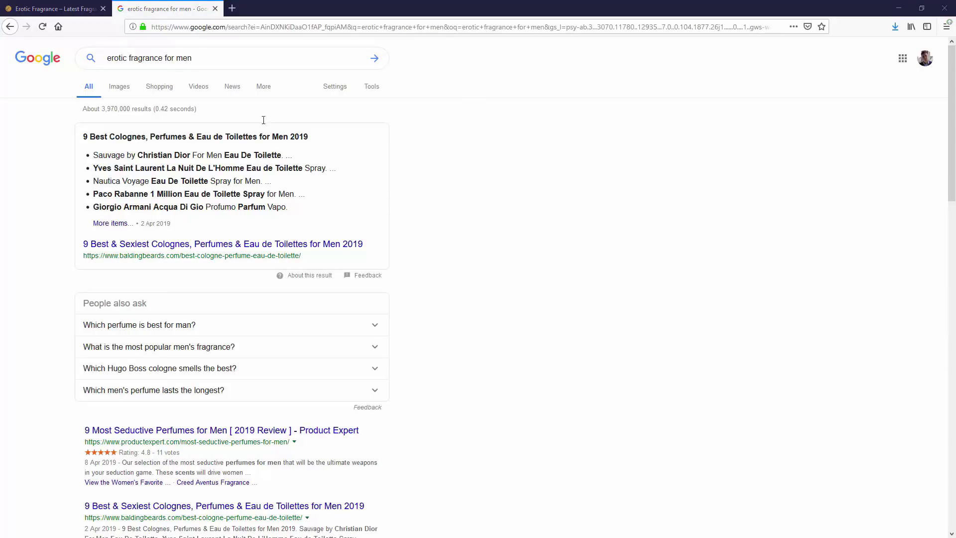
# Scan the men's fragrance results down to the related searches for the store's own site
pyautogui.scroll(-3, 387, 170)
pyautogui.scroll(-9, 386, 170)
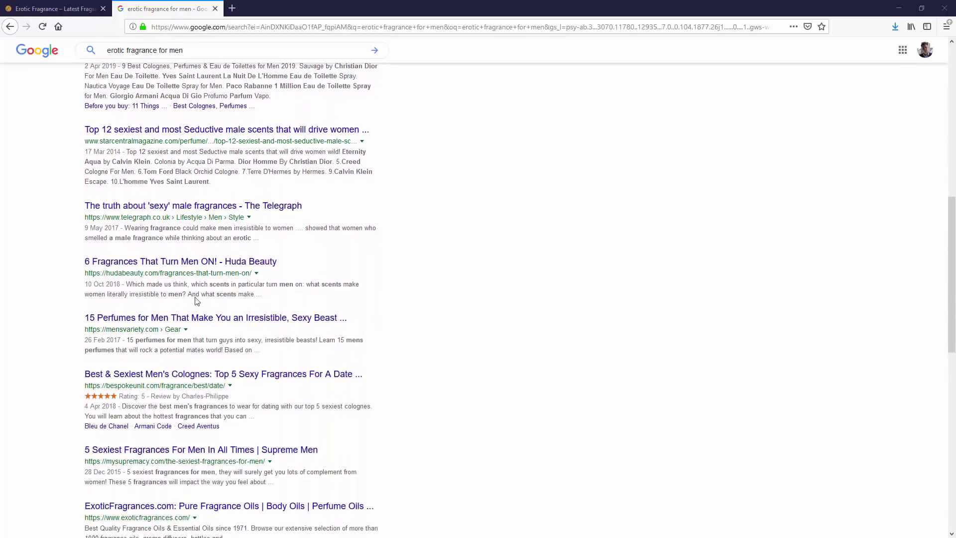
pyautogui.scroll(-5, 30, 269)
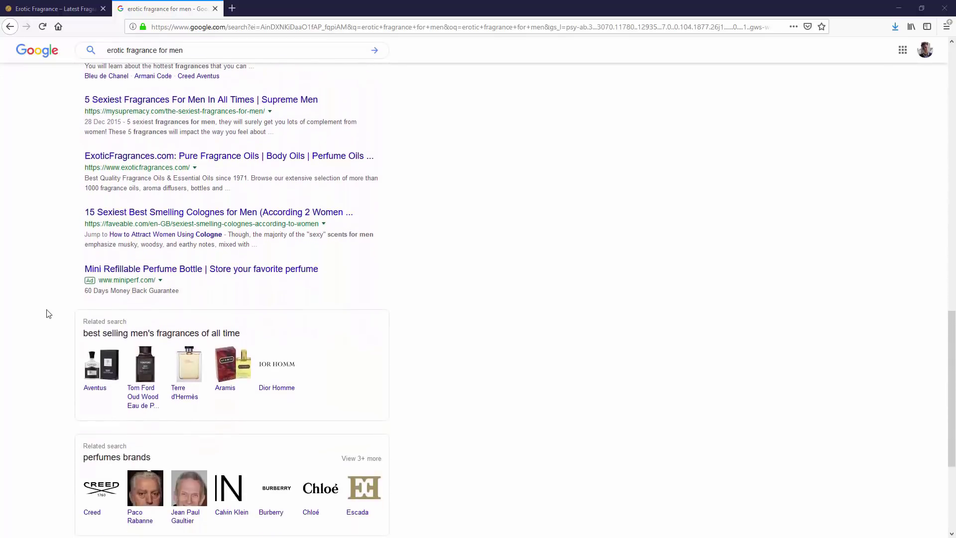
pyautogui.scroll(6, 47, 313)
pyautogui.scroll(10, 48, 314)
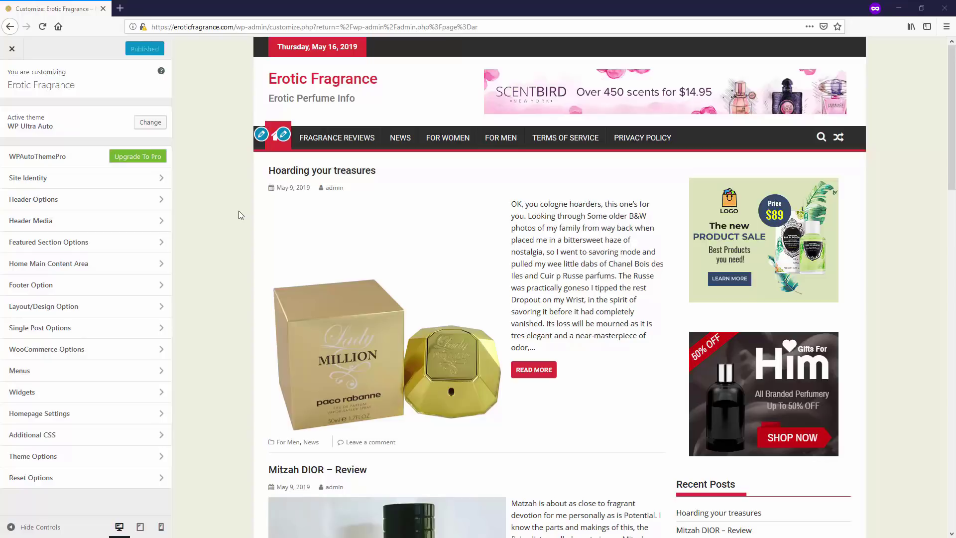
# Review the Erotic Fragrance home page in the theme customizer and point out its eroticfragrance.com domain in the address
pyautogui.scroll(-8, 319, 162)
pyautogui.scroll(6, 301, 165)
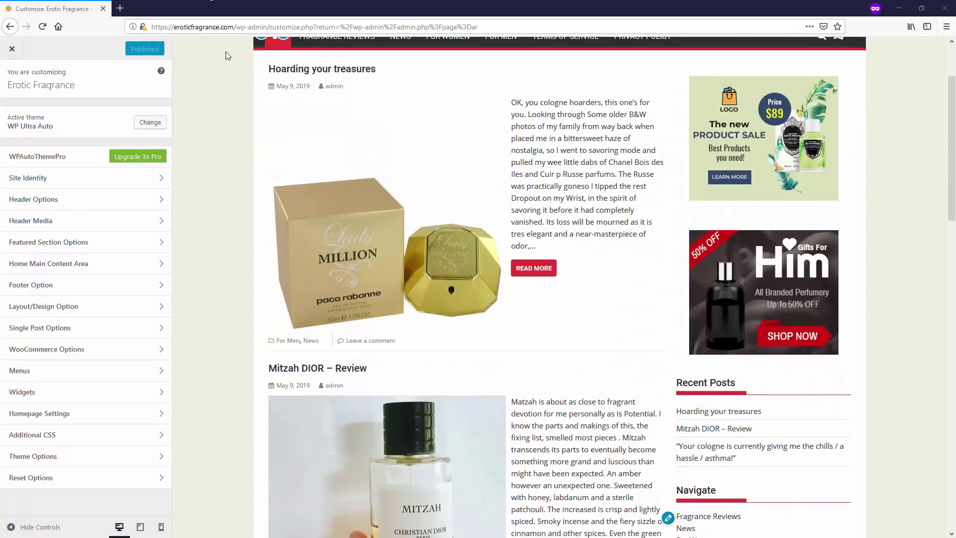
pyautogui.moveTo(233, 28); pyautogui.dragTo(175, 28)
pyautogui.scroll(3, 231, 105)
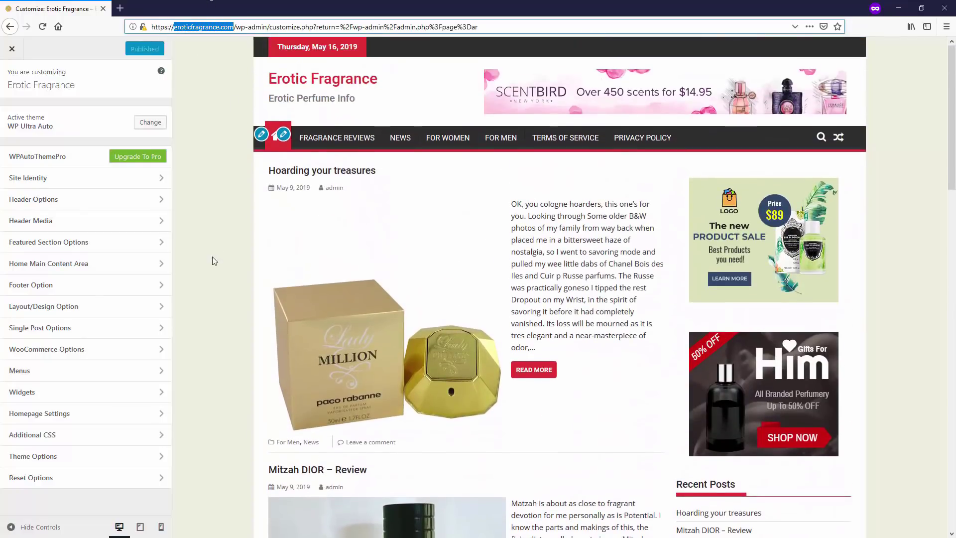
pyautogui.click(225, 263)
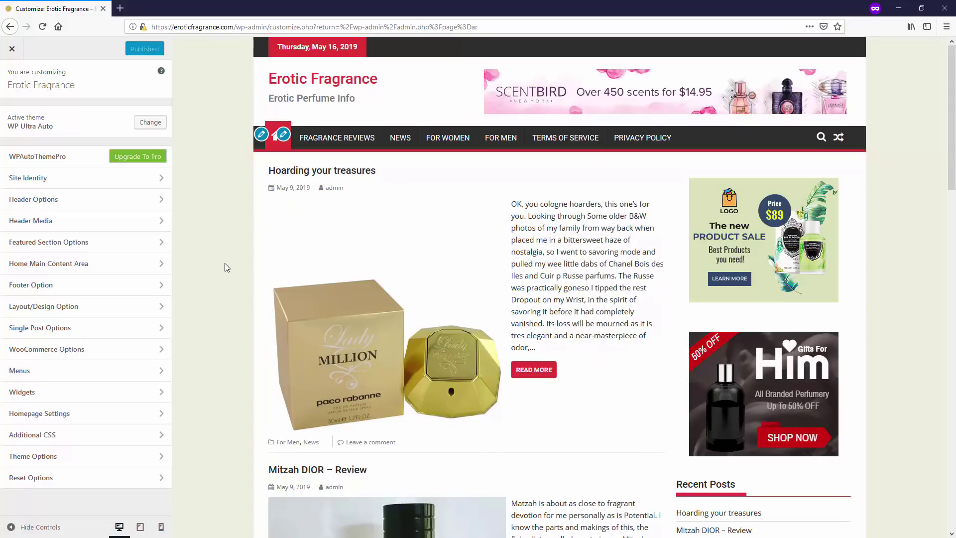
# Examine the previewed home page's posts, banner ads, Recent Posts list and navigation links
pyautogui.scroll(-6, 309, 305)
pyautogui.scroll(6, 309, 305)
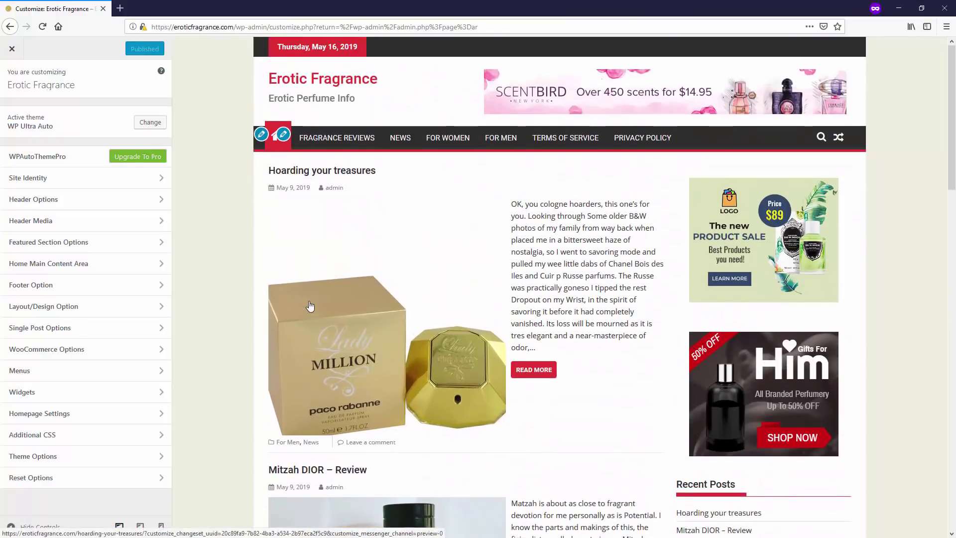
pyautogui.scroll(-5, 548, 326)
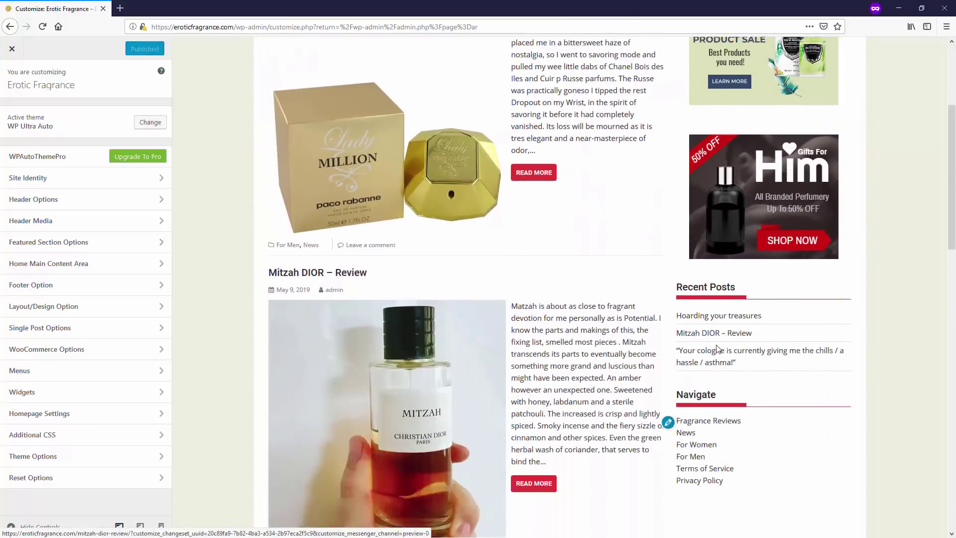
pyautogui.scroll(5, 548, 326)
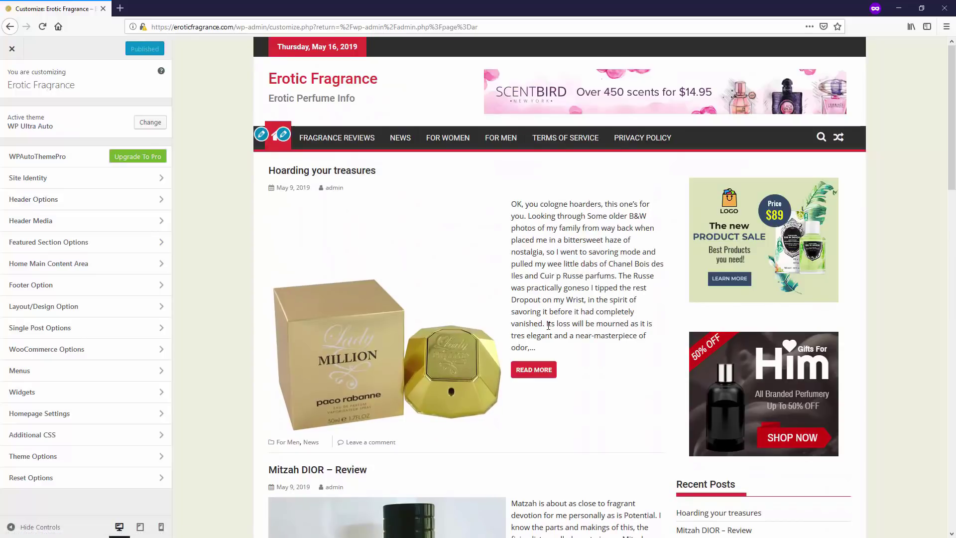
pyautogui.scroll(-4, 737, 287)
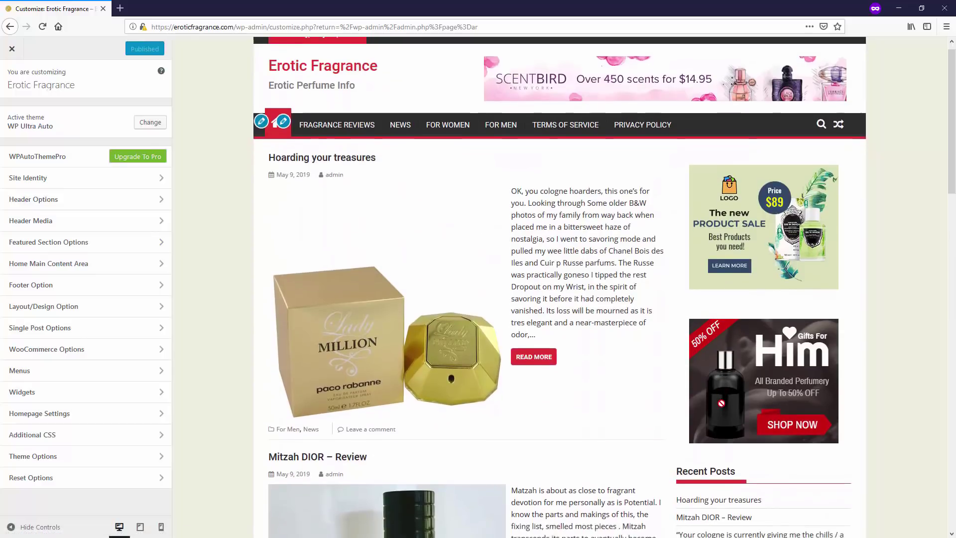
pyautogui.scroll(4, 704, 401)
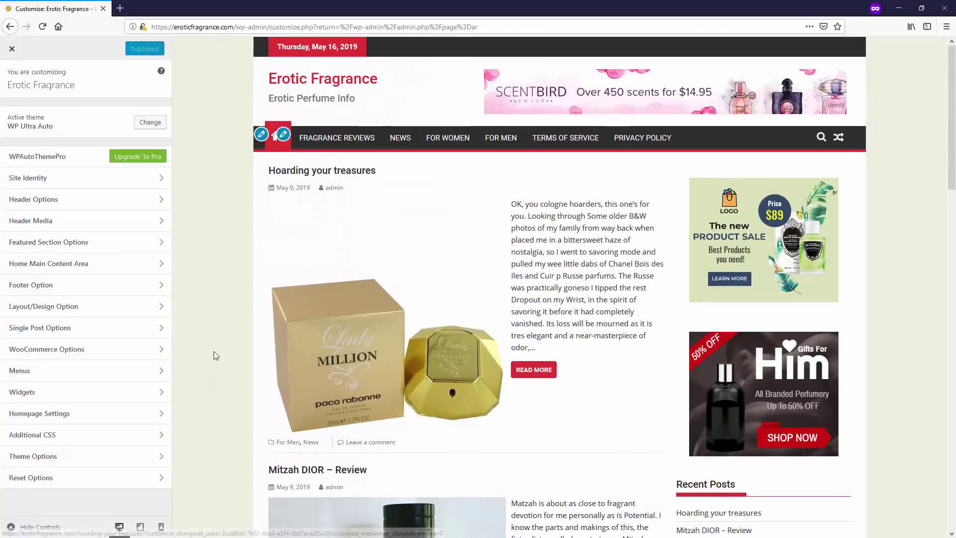
pyautogui.scroll(-7, 301, 359)
pyautogui.scroll(7, 379, 256)
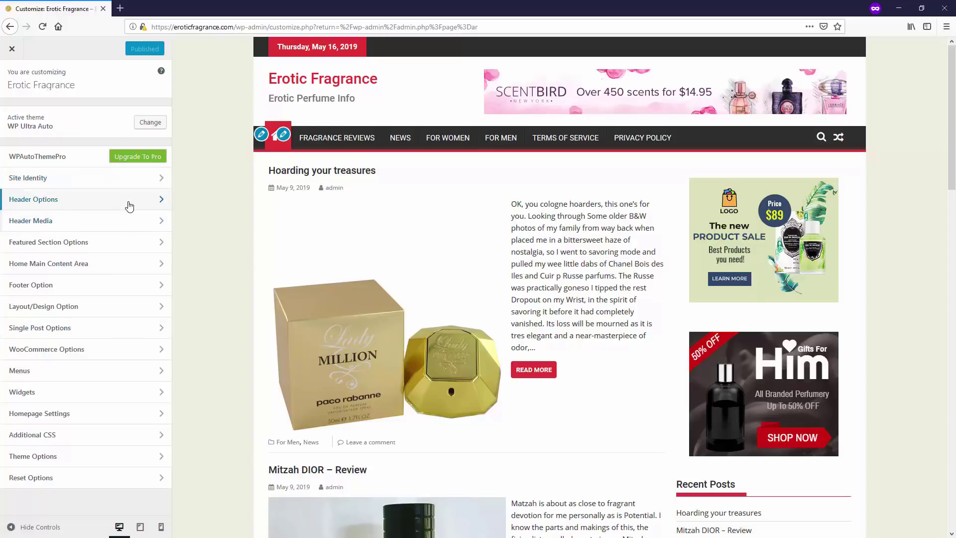
# Check the Home Main Content Area customizer section and return to the list of theme options
pyautogui.click(127, 249)
pyautogui.press('Escape')
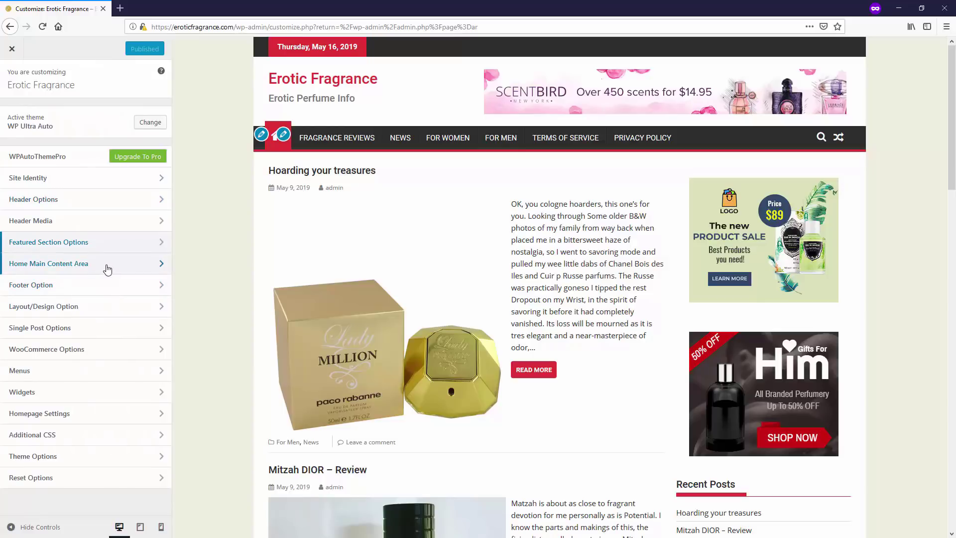
pyautogui.click(107, 269)
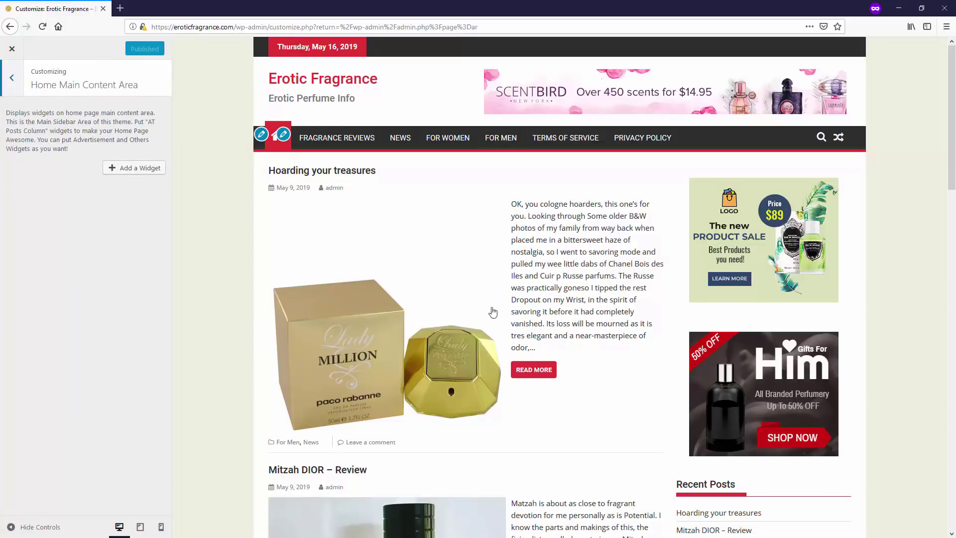
pyautogui.click(12, 77)
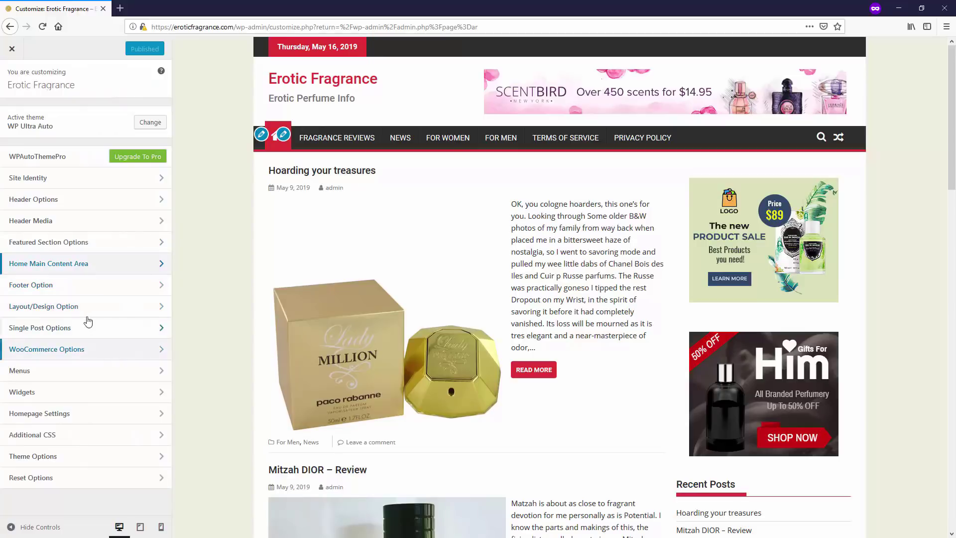
# Inspect the Default Layout choices under Layout/Design Option without changing them, and go back to the design options
pyautogui.click(91, 311)
pyautogui.click(92, 123)
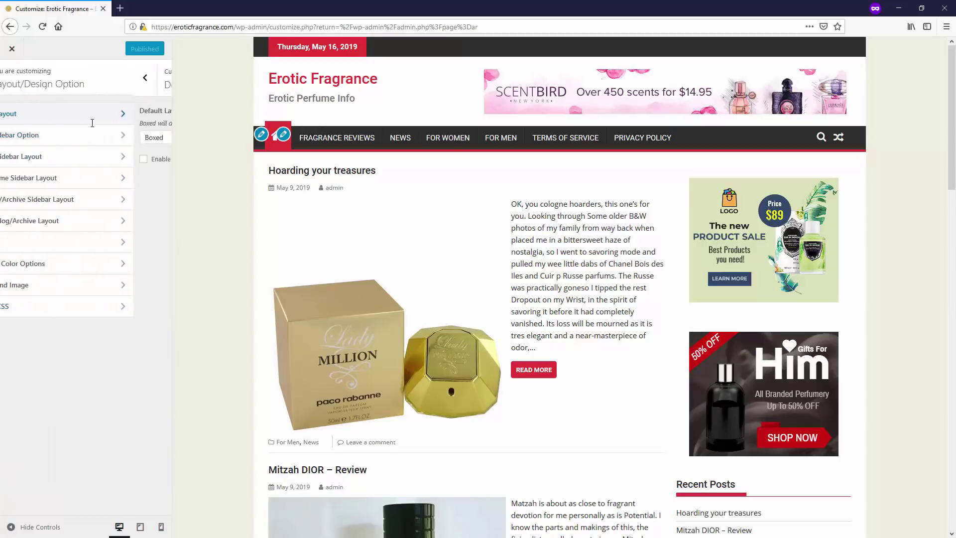
pyautogui.click(79, 140)
pyautogui.click(53, 200)
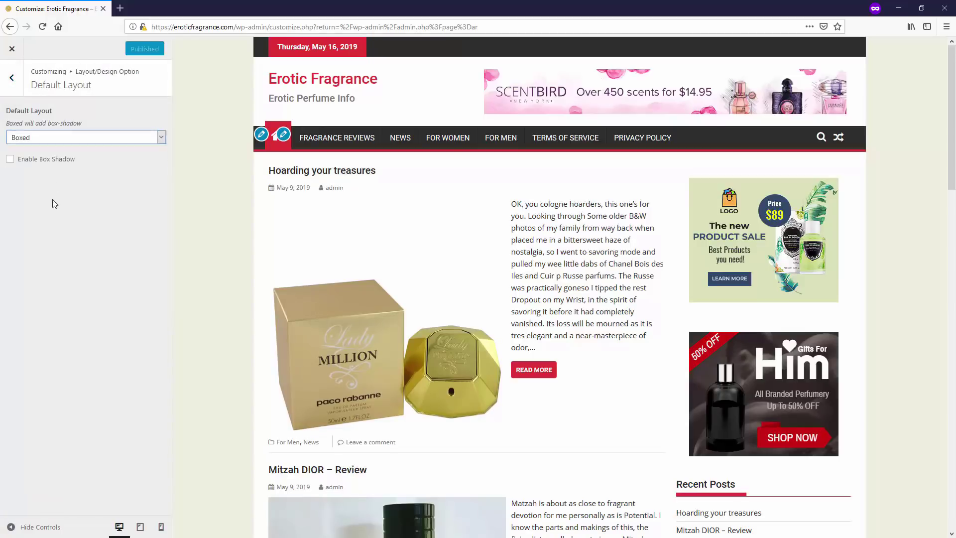
pyautogui.click(12, 77)
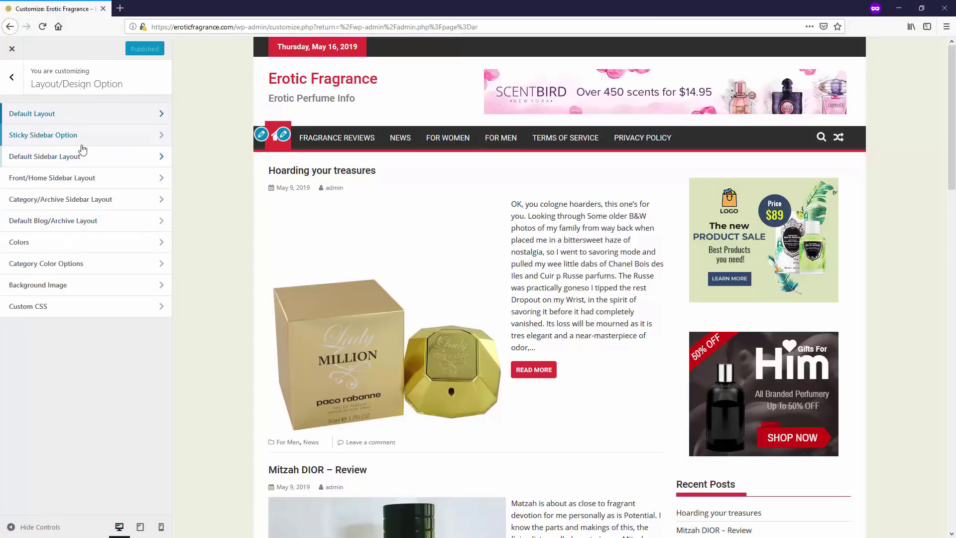
# View the available Default Sidebar Layout choices, leave the setting as it is and return to the design options
pyautogui.click(82, 156)
pyautogui.click(75, 126)
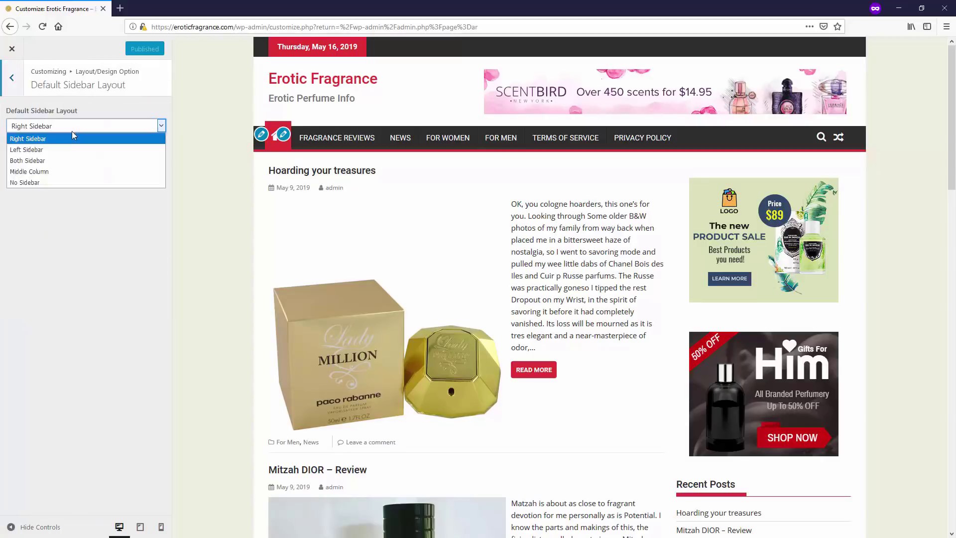
pyautogui.click(49, 202)
pyautogui.click(11, 78)
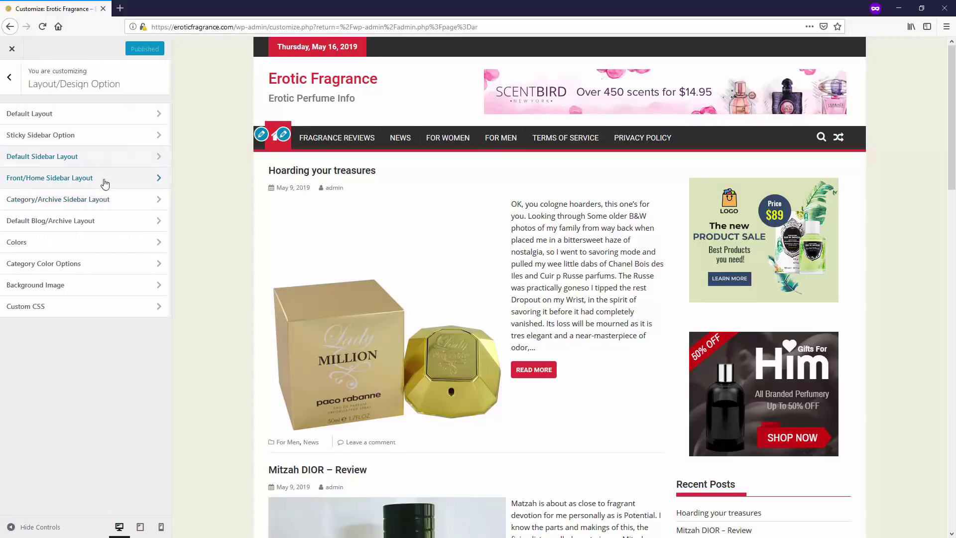
# View the Front/Home Sidebar Layout choices, keep the existing selection and return to the design options
pyautogui.click(104, 179)
pyautogui.click(74, 126)
pyautogui.click(52, 244)
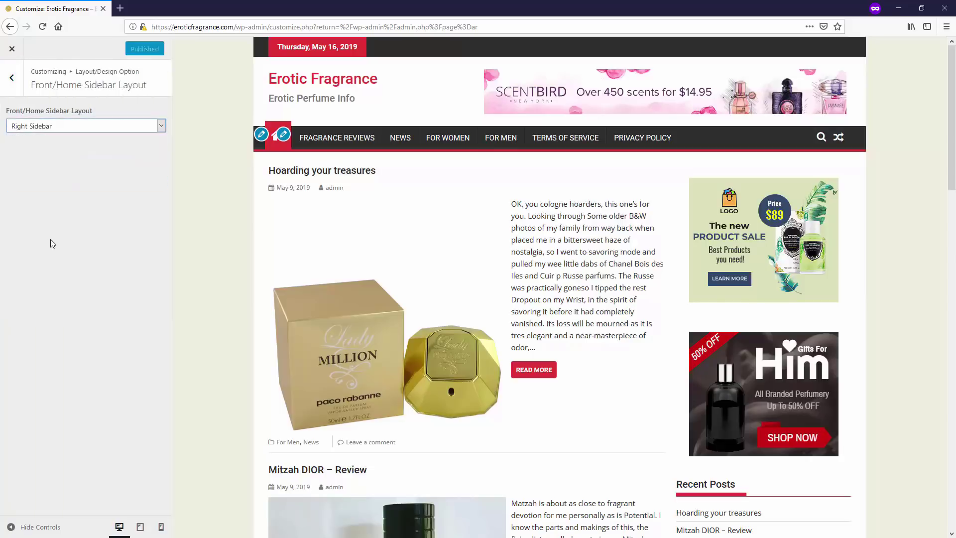
pyautogui.click(18, 89)
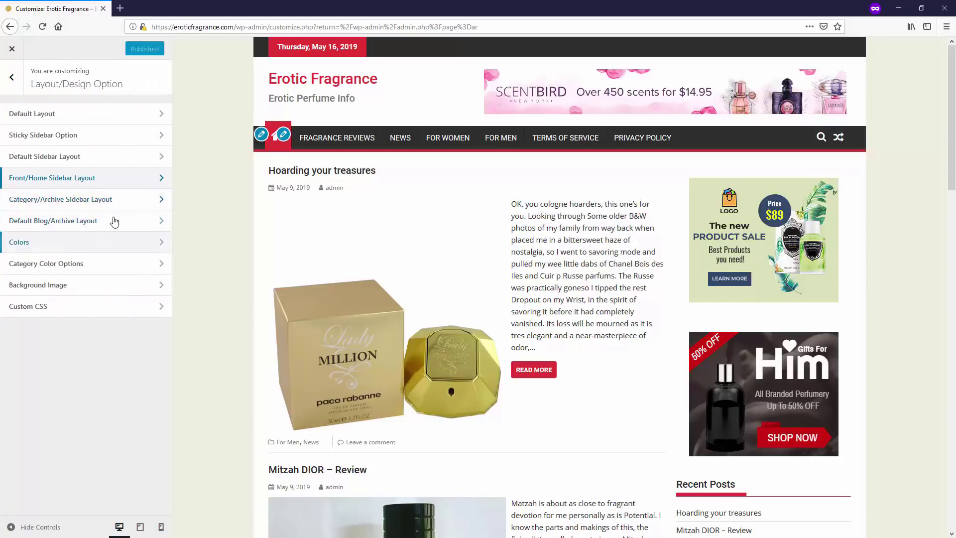
# In the theme's Colors section, set the primary color to the orange preset
pyautogui.click(58, 244)
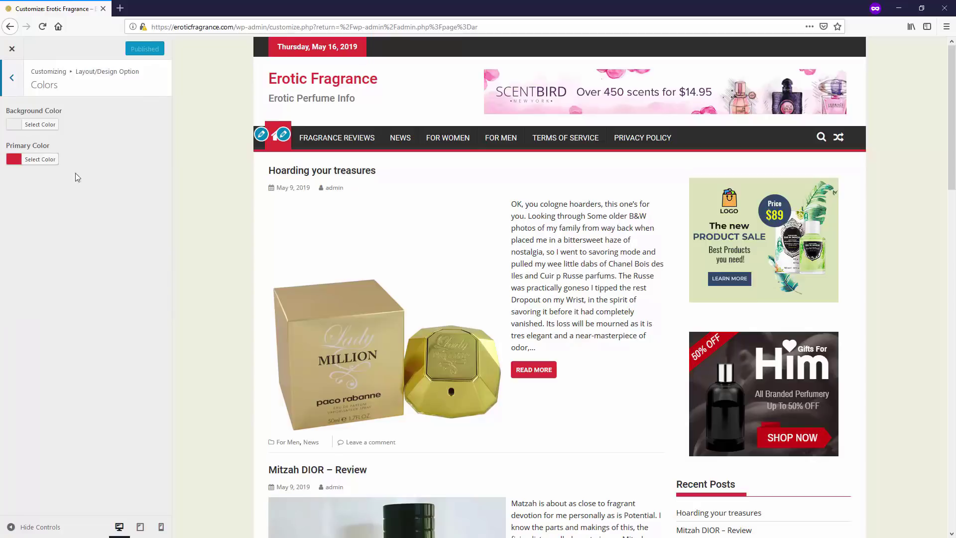
pyautogui.click(15, 160)
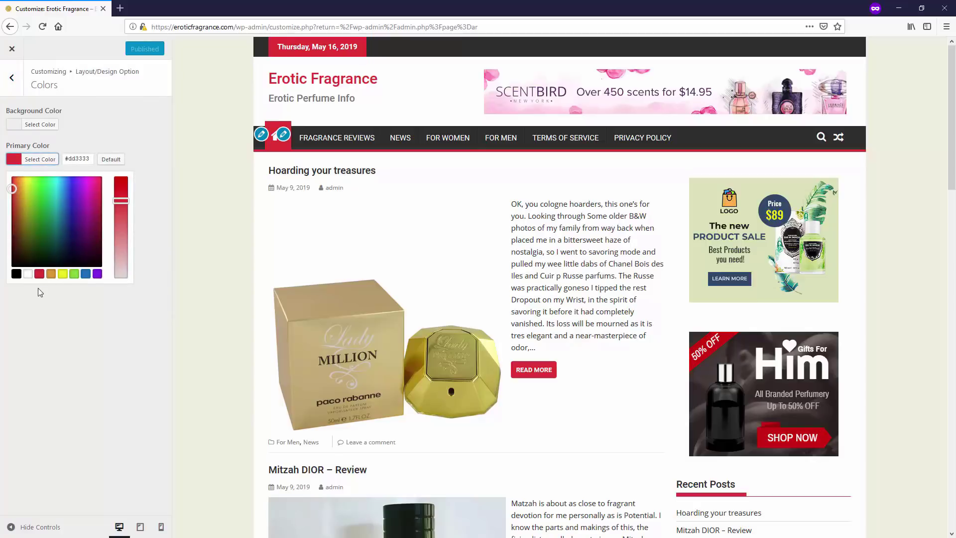
pyautogui.click(51, 273)
pyautogui.click(169, 245)
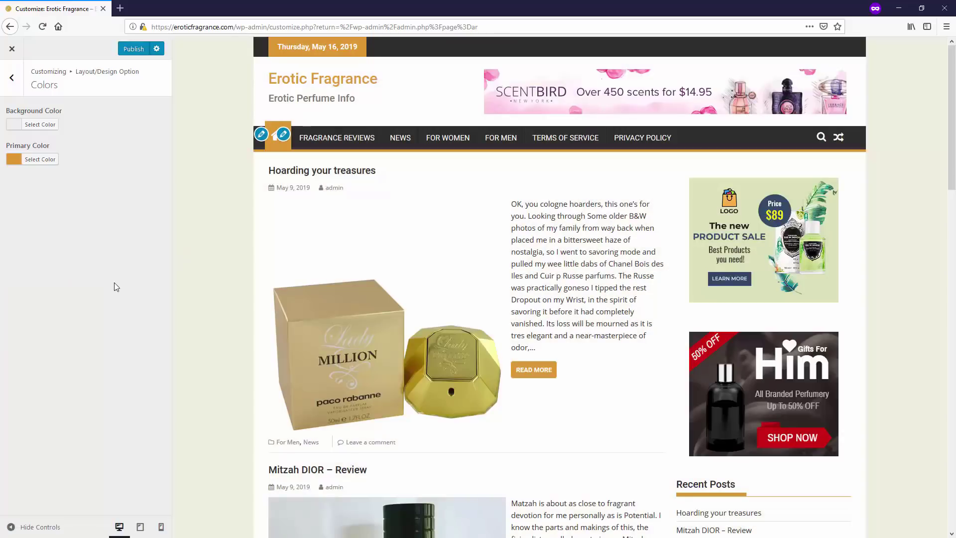
# Set the site's background color to black and return to the Layout/Design Option list
pyautogui.click(35, 124)
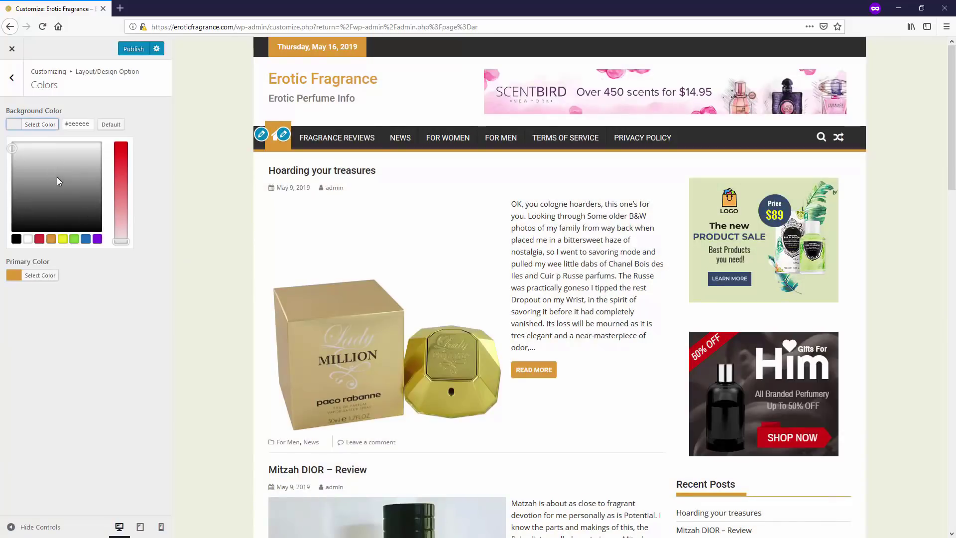
pyautogui.click(17, 239)
pyautogui.click(160, 243)
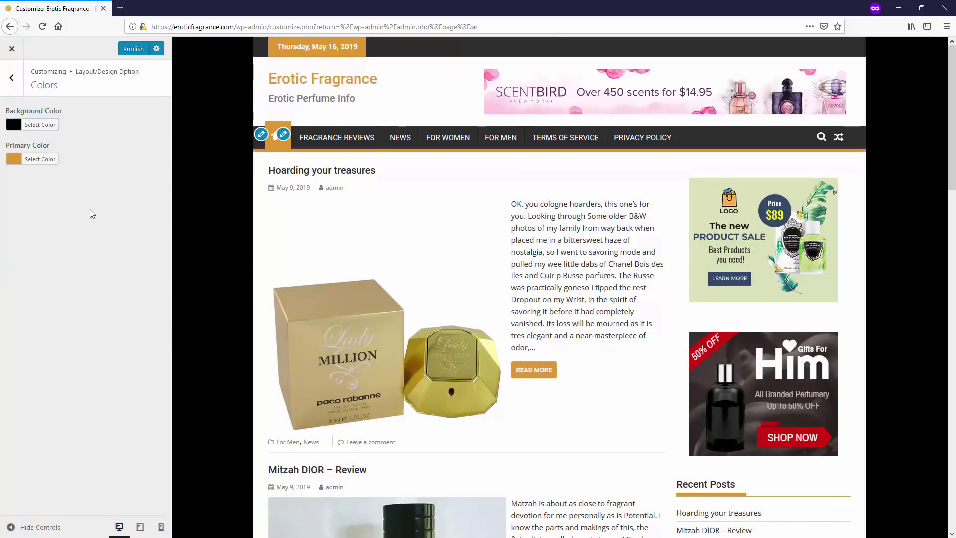
pyautogui.click(11, 64)
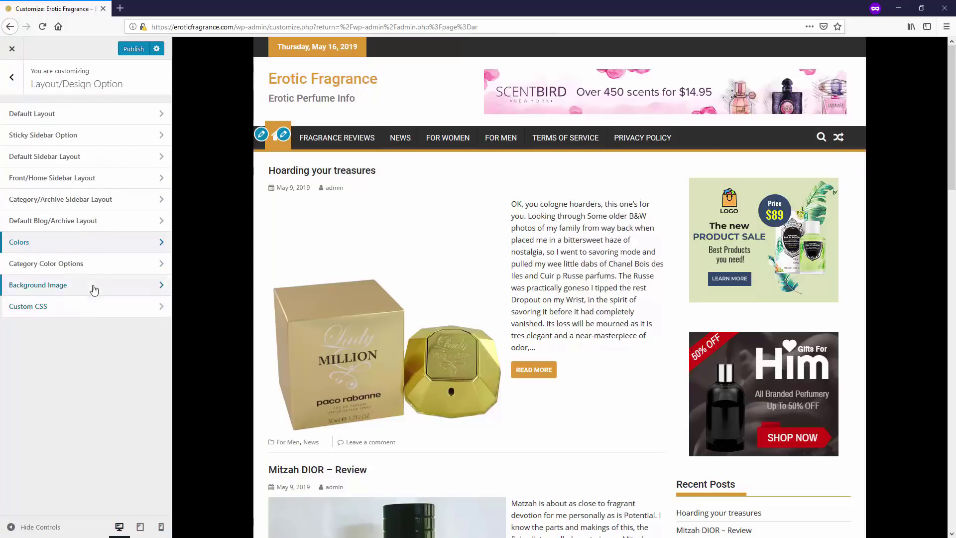
# View the Background Image and Custom CSS sections without changing them, and return to the main list of theme options
pyautogui.click(75, 282)
pyautogui.click(12, 77)
pyautogui.click(43, 304)
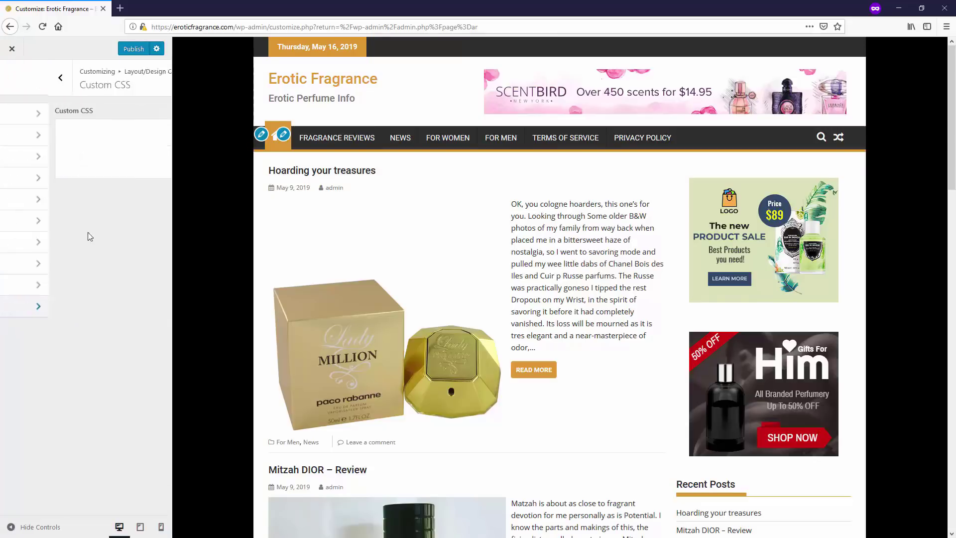
pyautogui.click(11, 81)
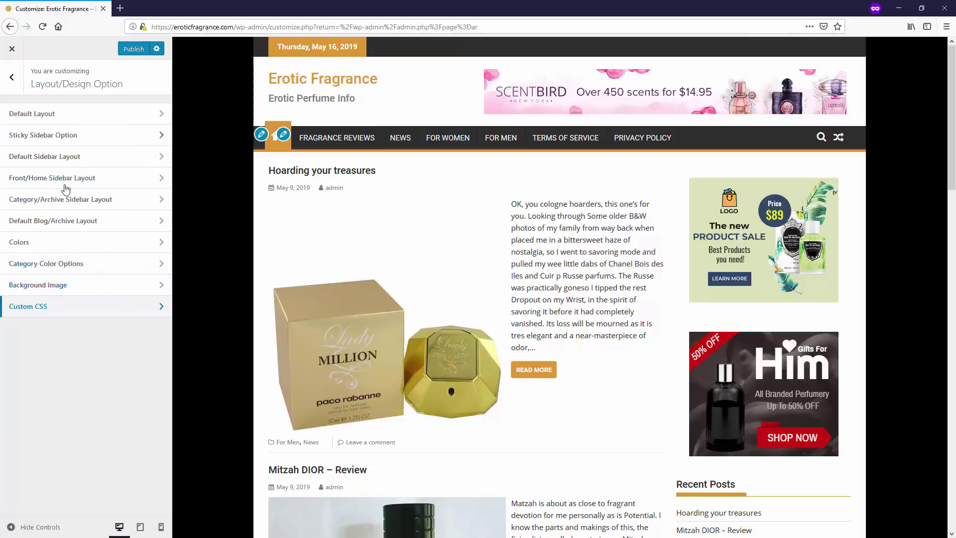
pyautogui.click(12, 77)
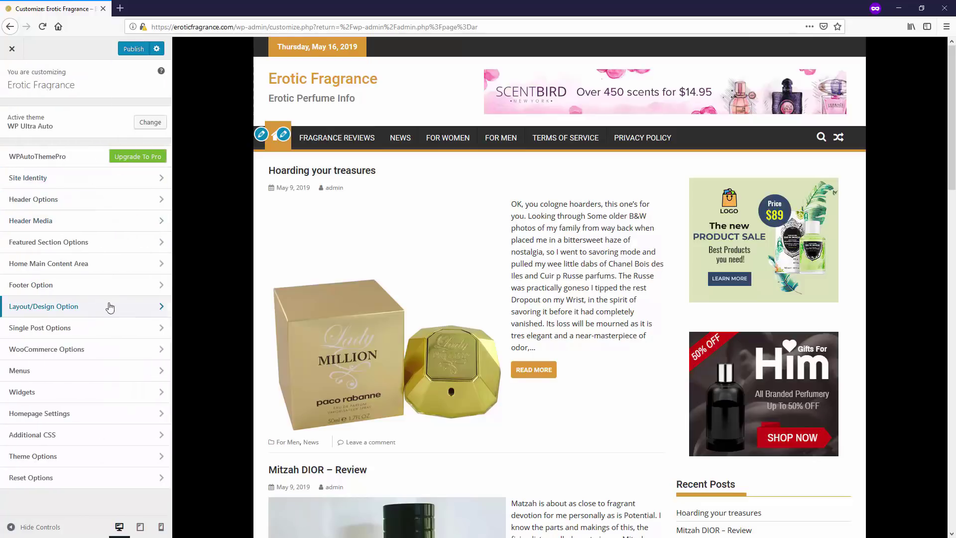
# View the Single Post Options image display choices, keep Large Image, and check the Menus section
pyautogui.click(103, 328)
pyautogui.click(87, 137)
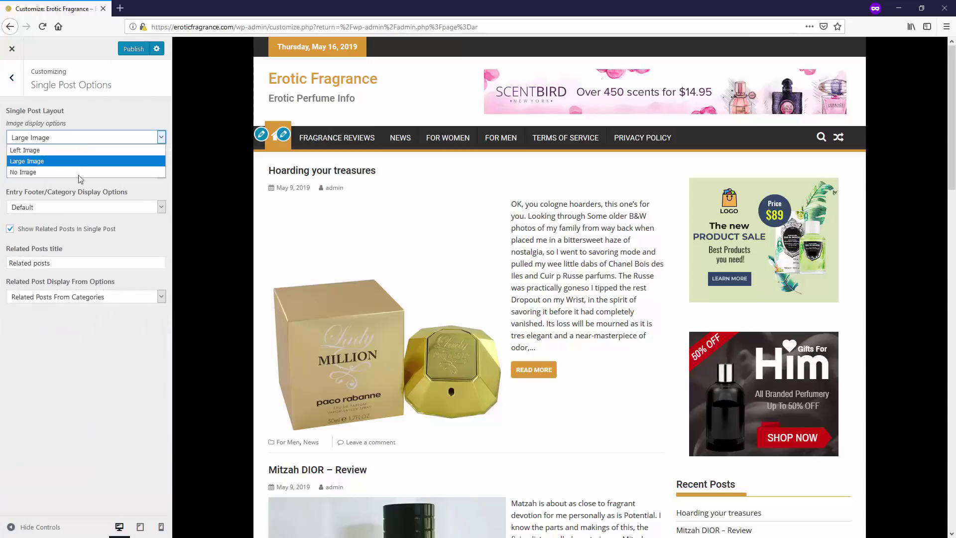
pyautogui.moveTo(58, 325); pyautogui.dragTo(67, 140)
pyautogui.click(84, 145)
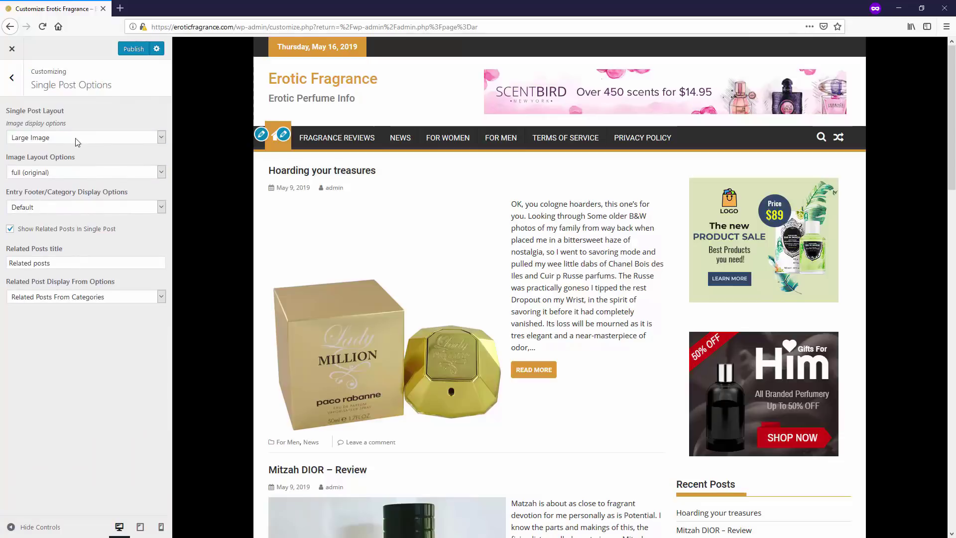
pyautogui.click(11, 77)
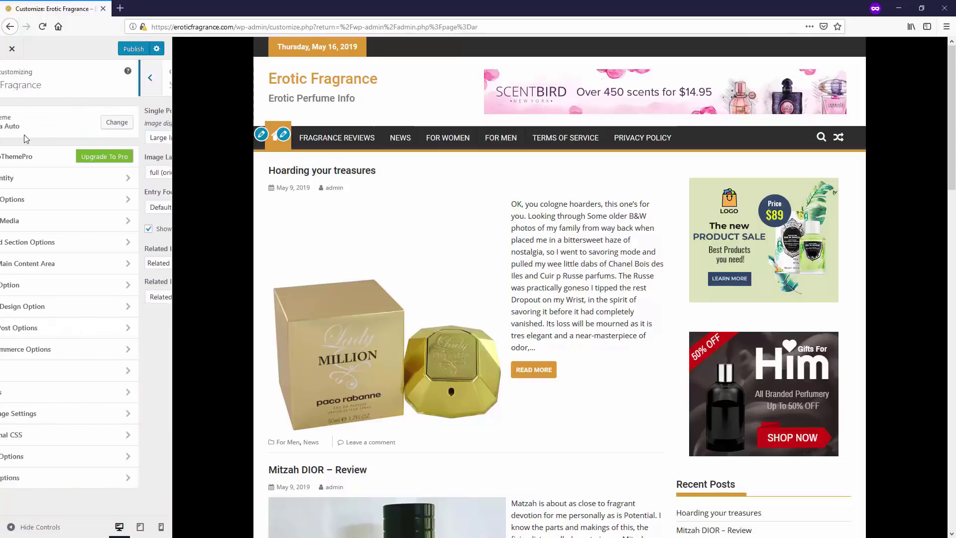
pyautogui.click(73, 371)
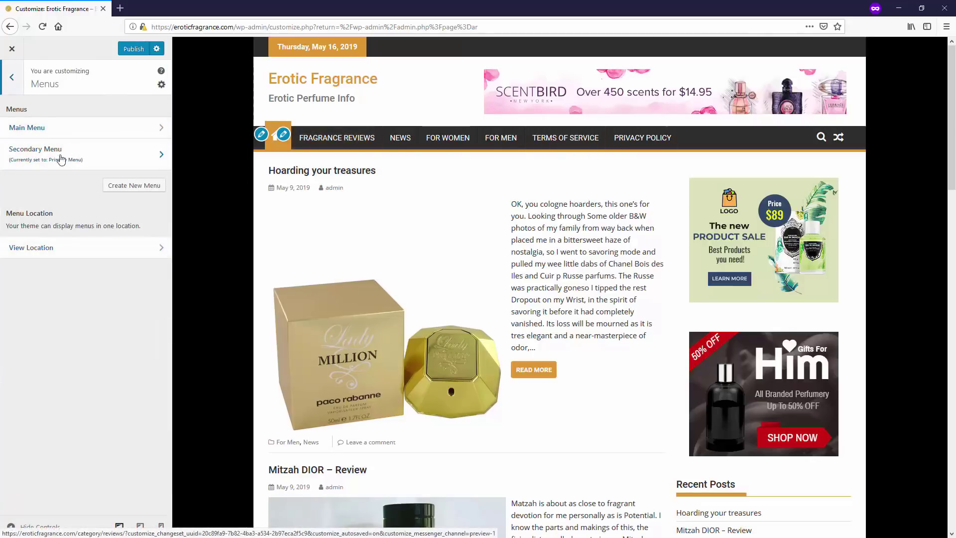
pyautogui.click(5, 70)
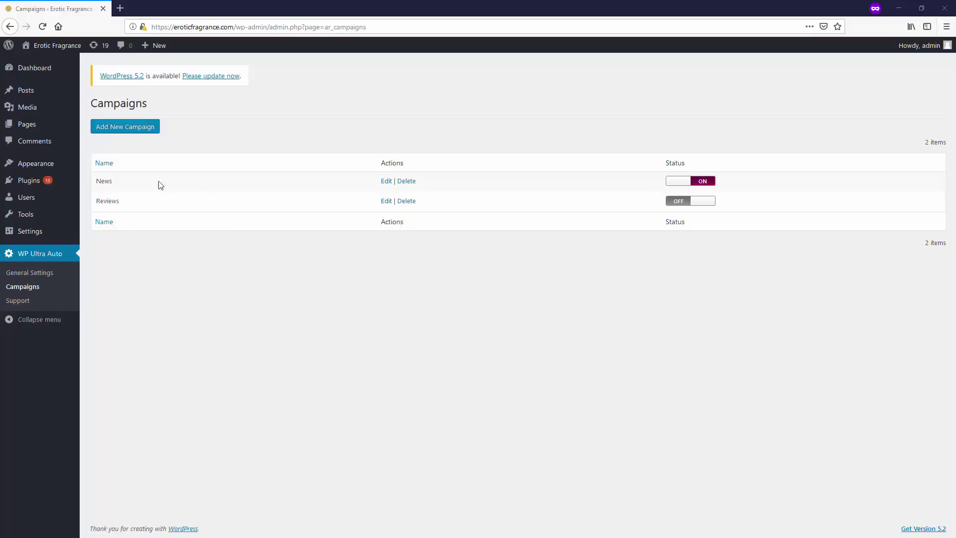
# Highlight the News and Reviews entries in the campaign list to point them out
pyautogui.moveTo(113, 189); pyautogui.dragTo(141, 157)
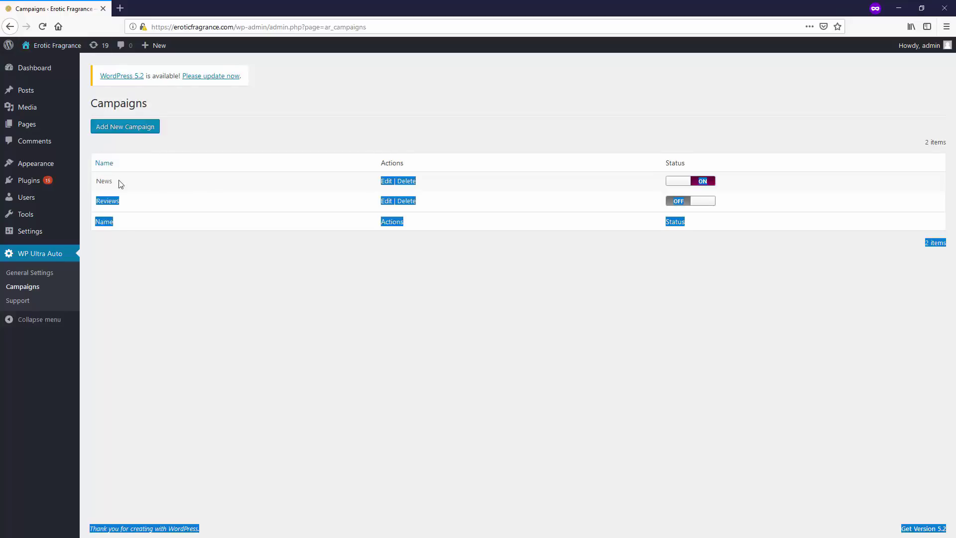
pyautogui.click(134, 187)
pyautogui.moveTo(114, 181); pyautogui.dragTo(96, 200)
pyautogui.click(126, 201)
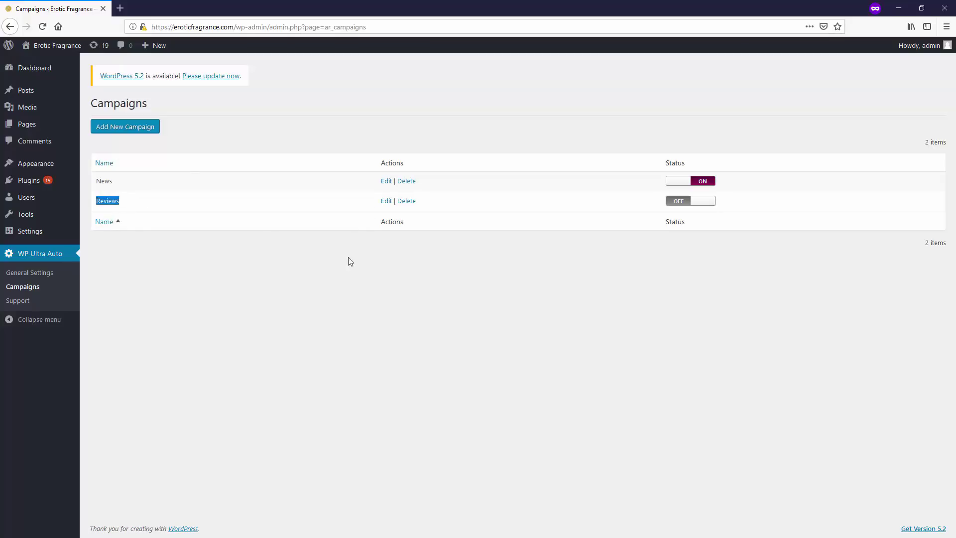
# Open the News campaign's content settings and search for content sources with the keyword "fragrance"
pyautogui.click(387, 181)
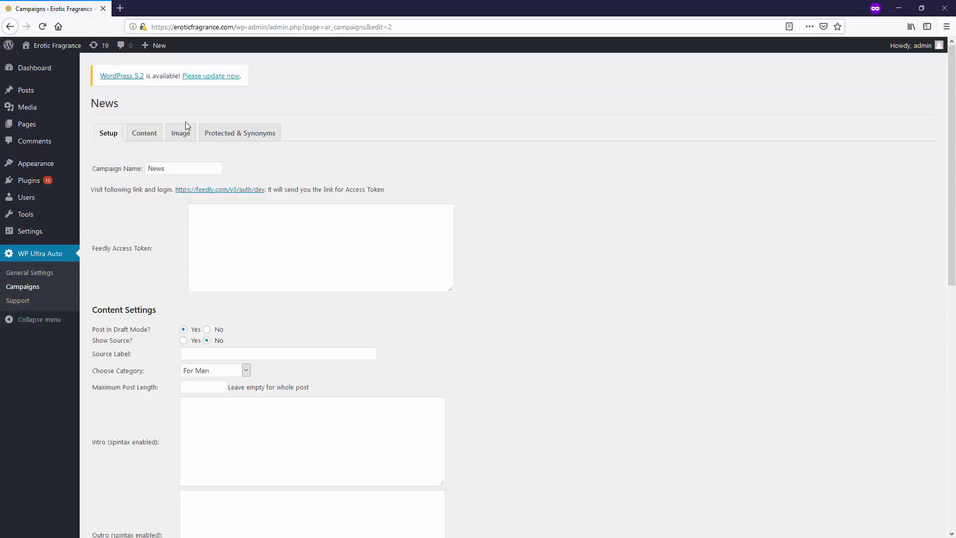
pyautogui.click(145, 133)
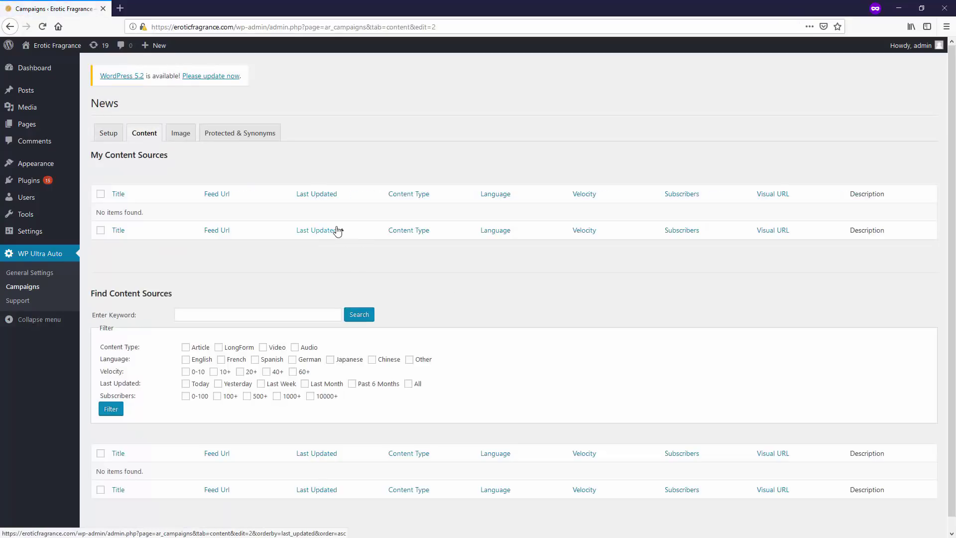
pyautogui.click(216, 316)
pyautogui.write('fragrance')
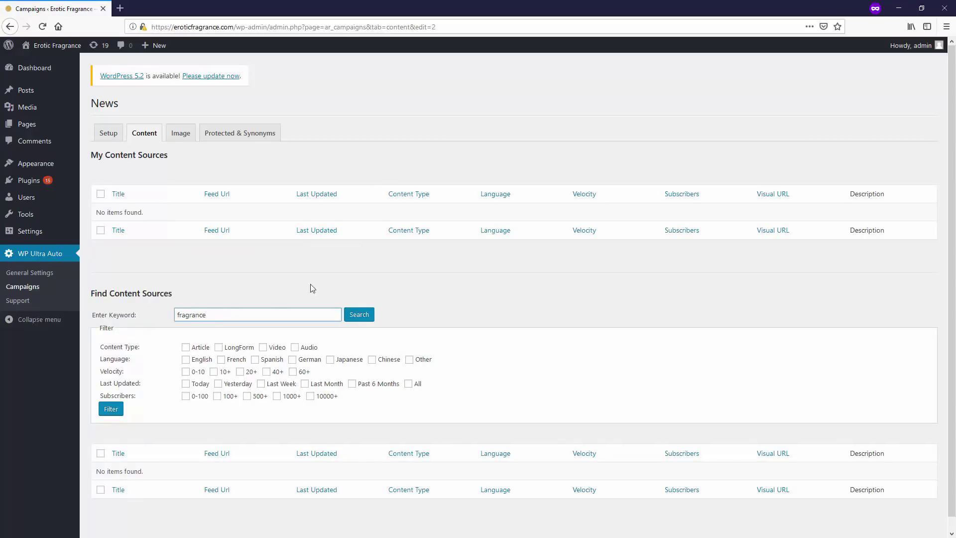
pyautogui.click(371, 315)
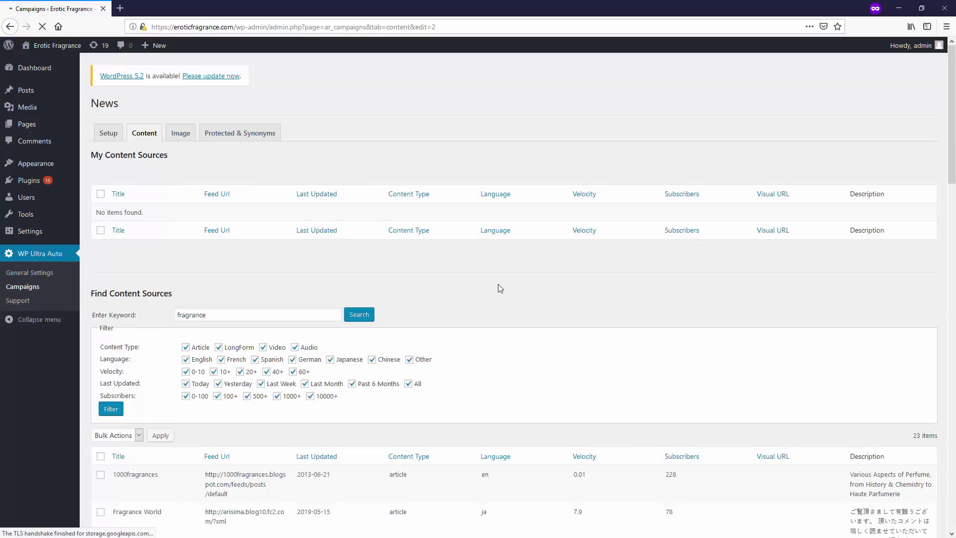
# Look through the fragrance content sources, examining their feed URLs, update dates, content types and subscribers
pyautogui.scroll(-7, 497, 284)
pyautogui.scroll(6, 442, 184)
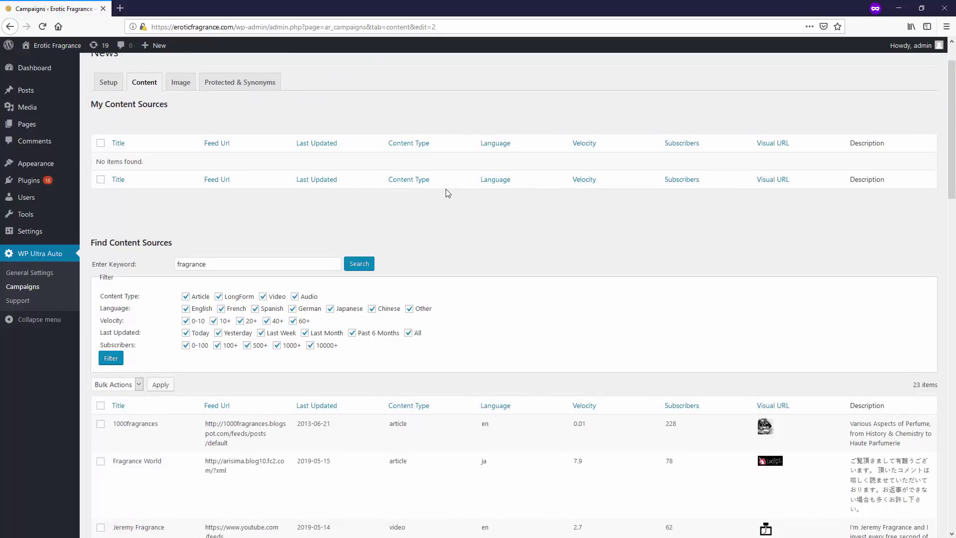
pyautogui.scroll(-10, 441, 191)
pyautogui.scroll(6, 414, 256)
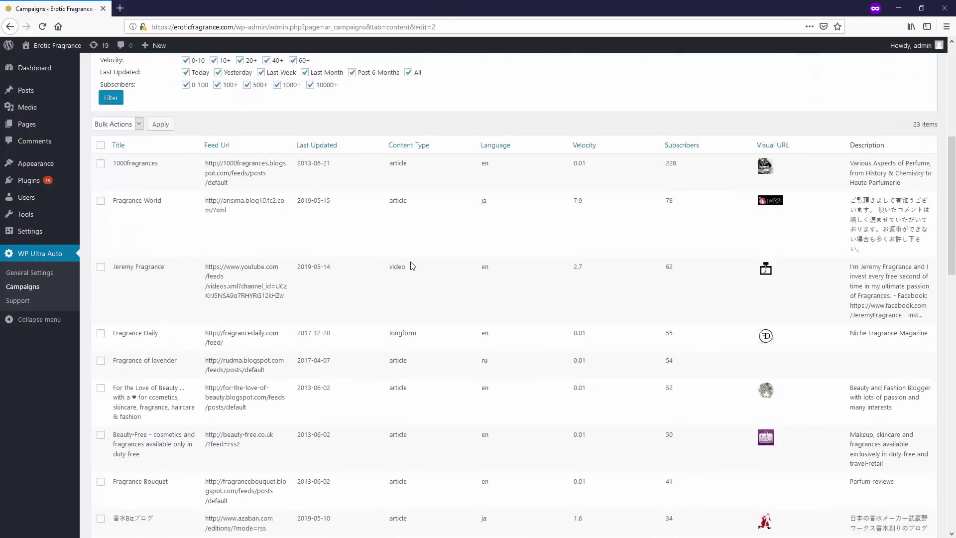
pyautogui.scroll(6, 412, 265)
pyautogui.scroll(-5, 412, 265)
pyautogui.scroll(6, 412, 265)
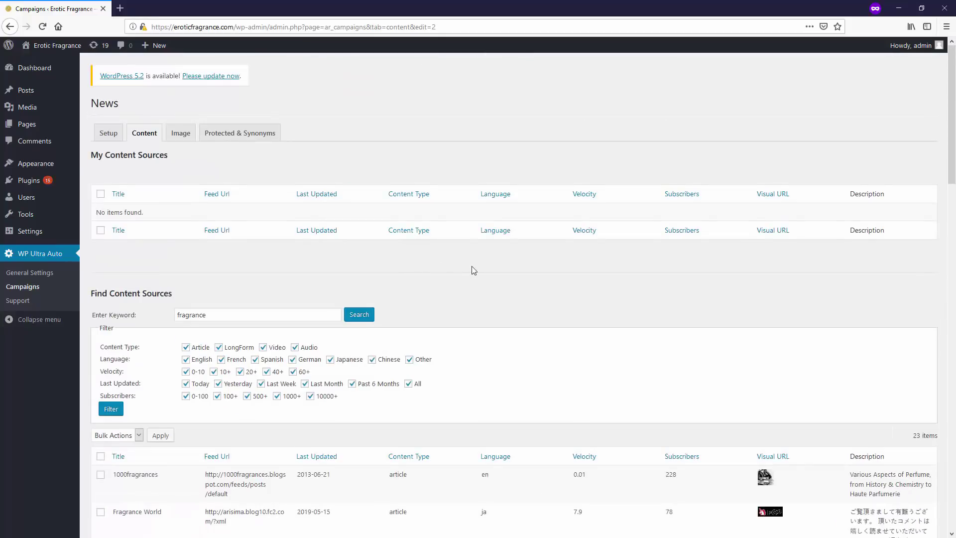
pyautogui.scroll(-5, 380, 286)
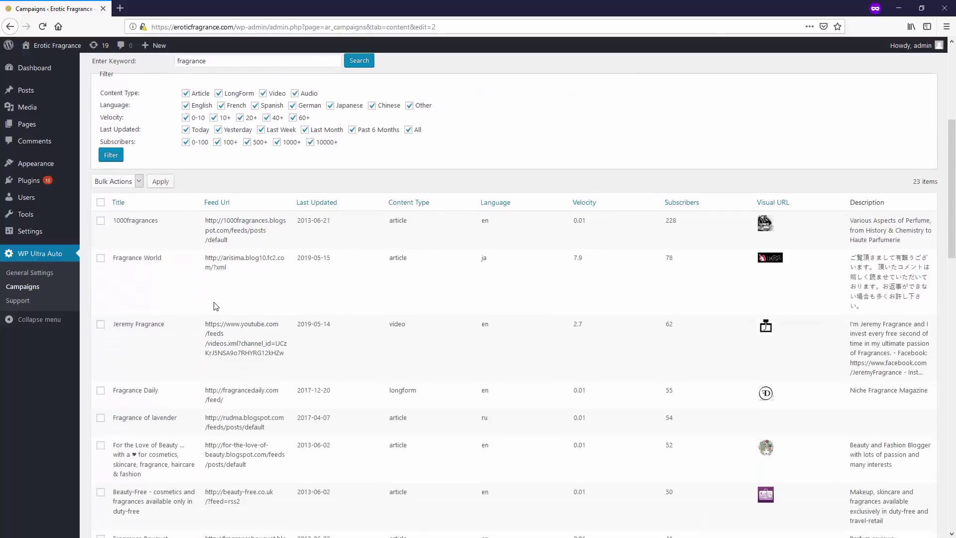
# Search for content sources with the keyword "iphone" and look through the listed feeds
pyautogui.scroll(3, 215, 291)
pyautogui.click(215, 216)
pyautogui.doubleClick(215, 216)
pyautogui.moveTo(63, 199)
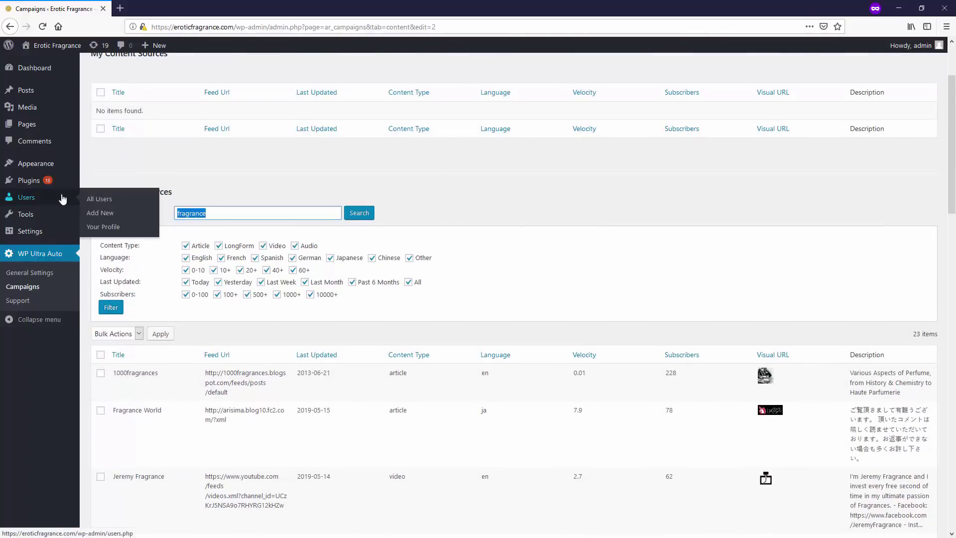
pyautogui.write('and')
pyautogui.press('BackSpace')
pyautogui.press('BackSpace')
pyautogui.write('iph')
pyautogui.click(360, 213)
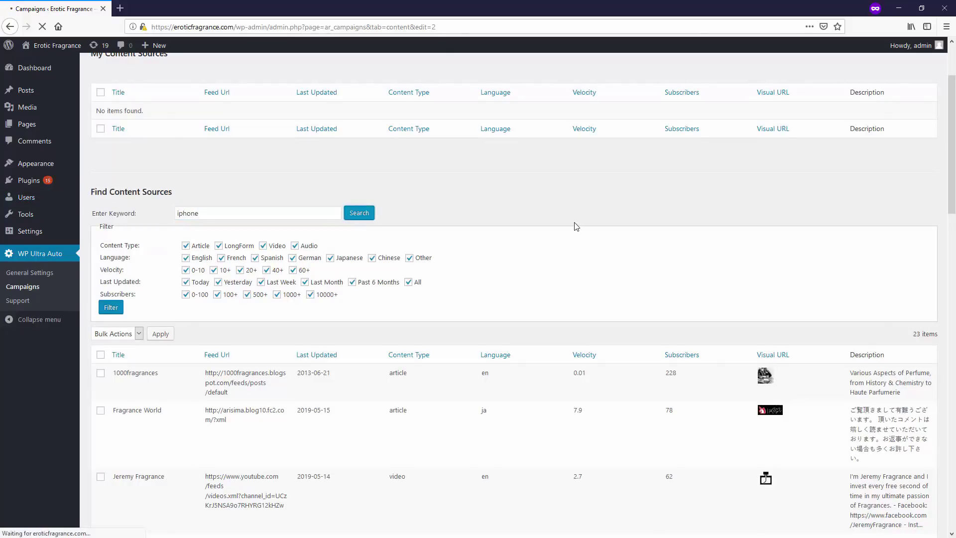
pyautogui.scroll(-15, 577, 399)
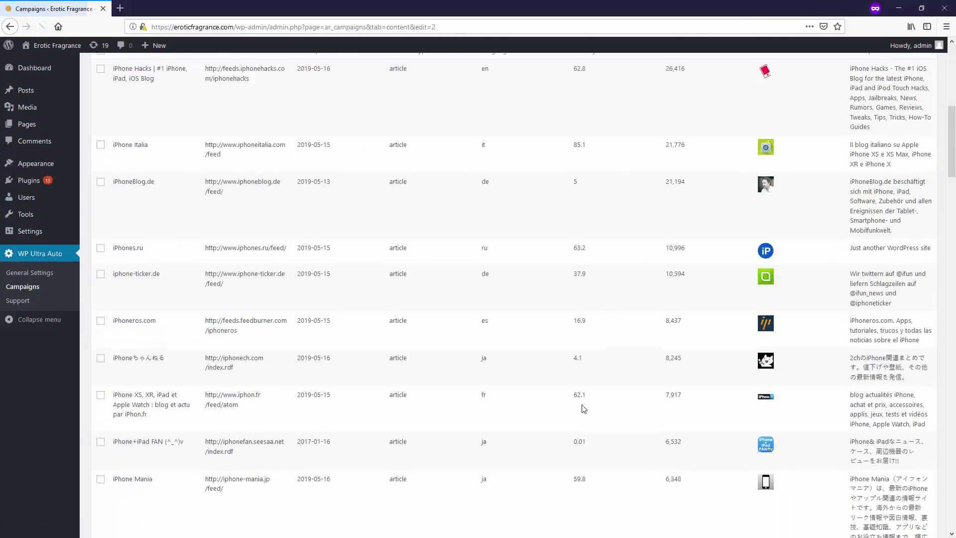
pyautogui.scroll(15, 578, 399)
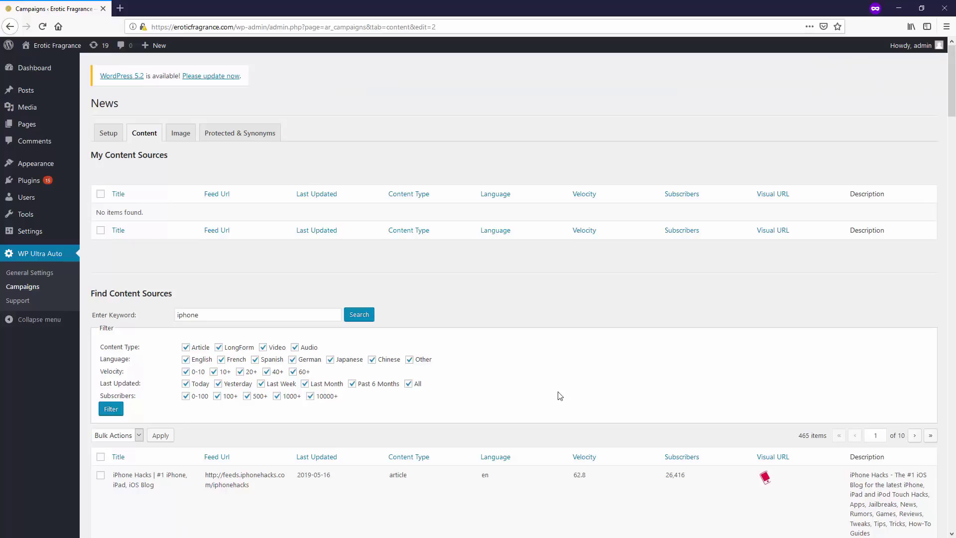
# Replace the content source keyword with "fragrance" and run the search again
pyautogui.scroll(-4, 511, 374)
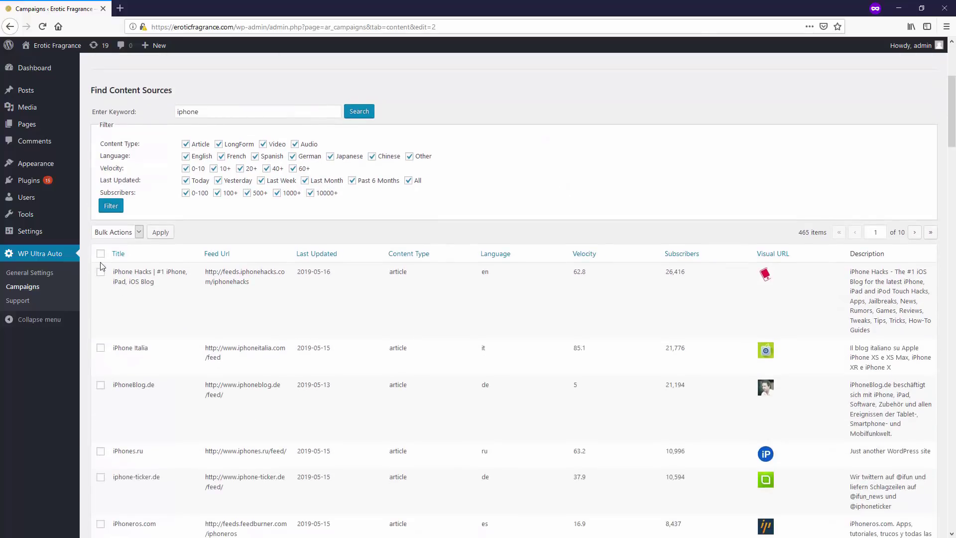
pyautogui.moveTo(219, 112); pyautogui.dragTo(76, 116)
pyautogui.write('frag')
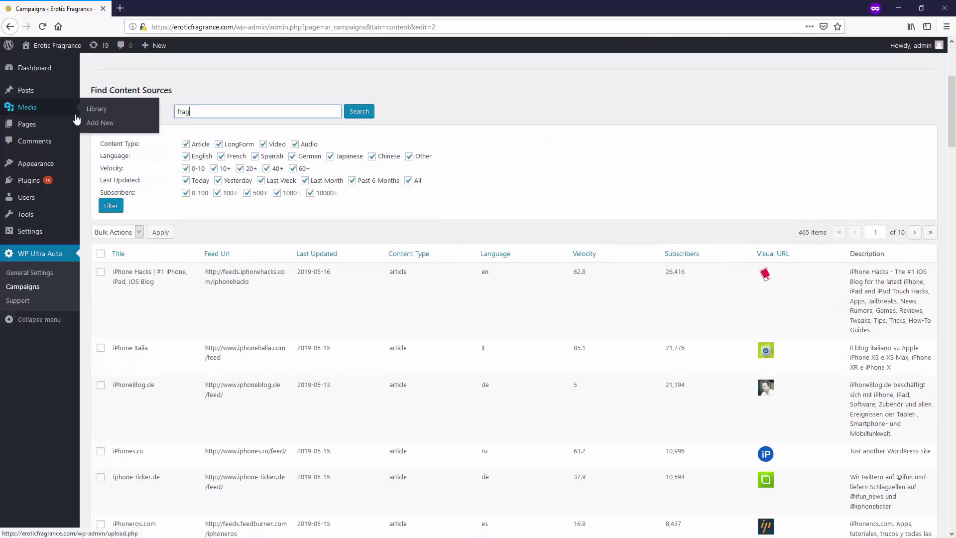
pyautogui.write('rance')
pyautogui.click(358, 112)
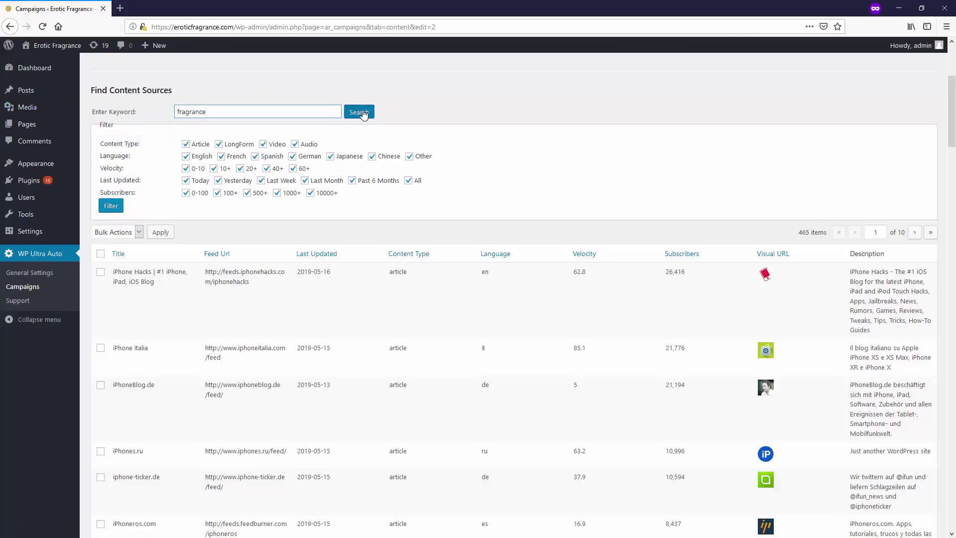
# Sort the fragrance content sources by subscribers in descending order
pyautogui.scroll(-7, 390, 306)
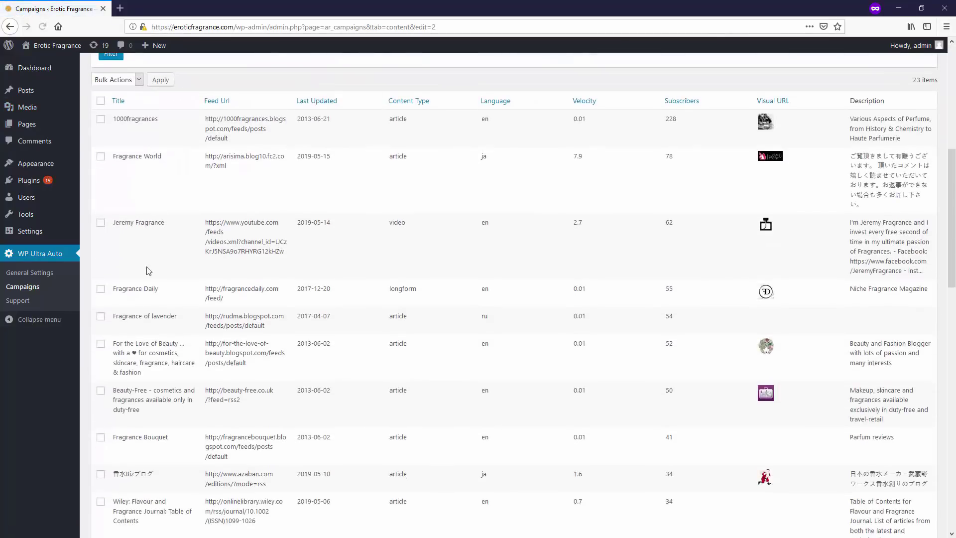
pyautogui.scroll(3, 643, 189)
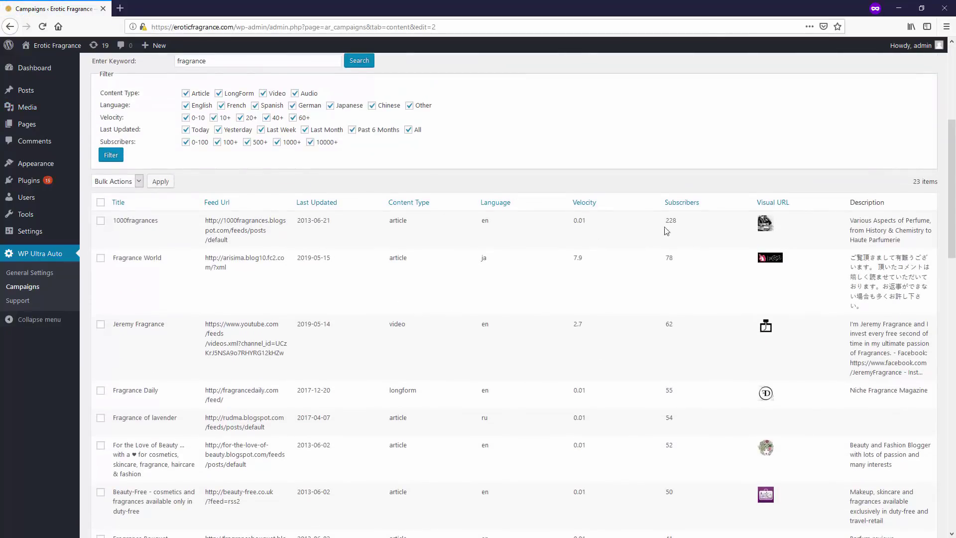
pyautogui.click(686, 211)
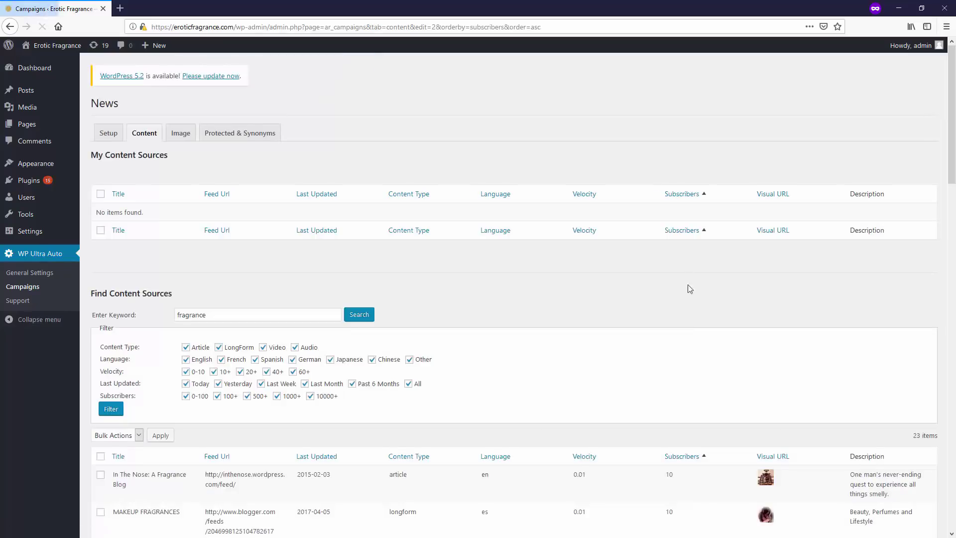
pyautogui.scroll(-6, 687, 289)
pyautogui.click(681, 151)
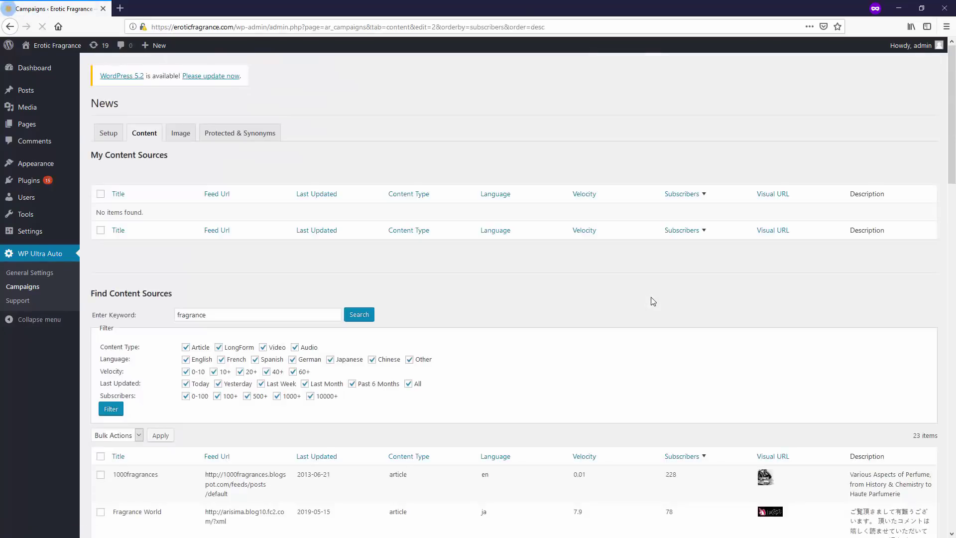
# Select the 1000fragrances feed among the fragrance content sources found
pyautogui.scroll(-6, 520, 275)
pyautogui.click(100, 170)
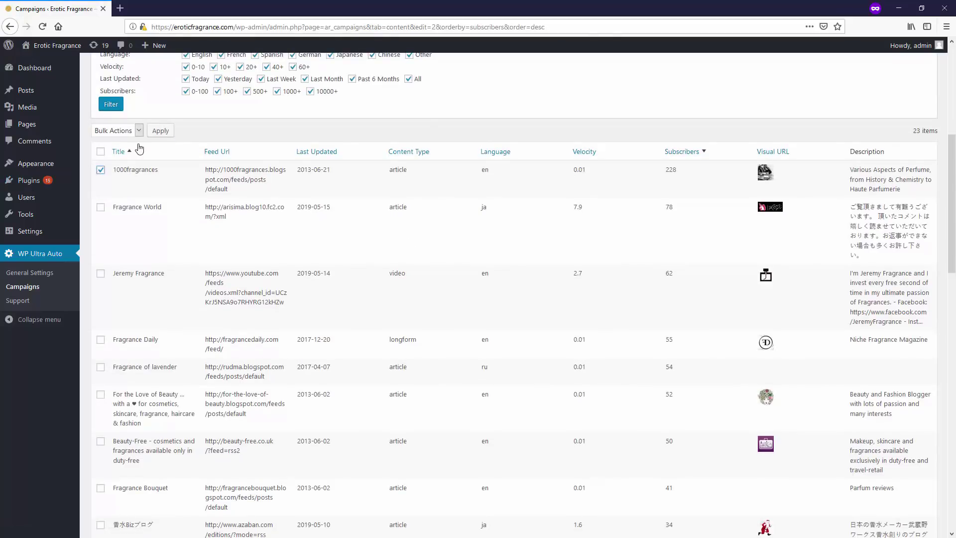
pyautogui.scroll(2, 239, 206)
pyautogui.scroll(-3, 159, 298)
pyautogui.click(100, 156)
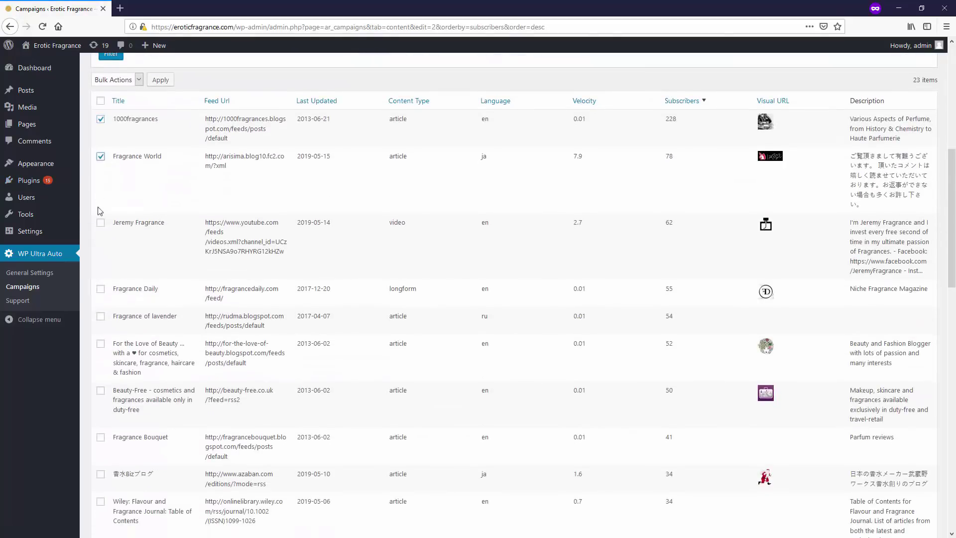
pyautogui.click(100, 222)
pyautogui.click(100, 155)
pyautogui.click(100, 222)
# Save the selected 1000fragrances feed to the News campaign's own content sources using the Save bulk action
pyautogui.scroll(7, 224, 293)
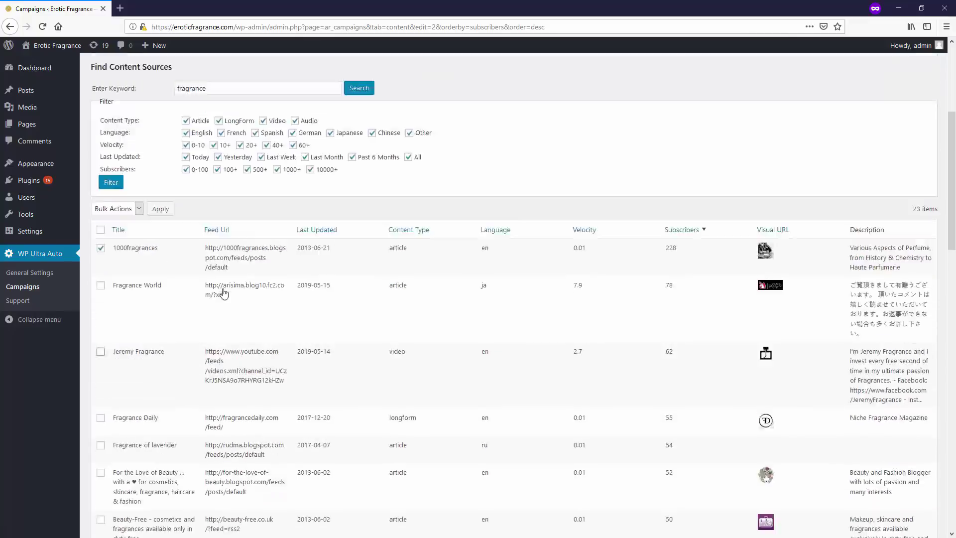
pyautogui.scroll(-6, 246, 315)
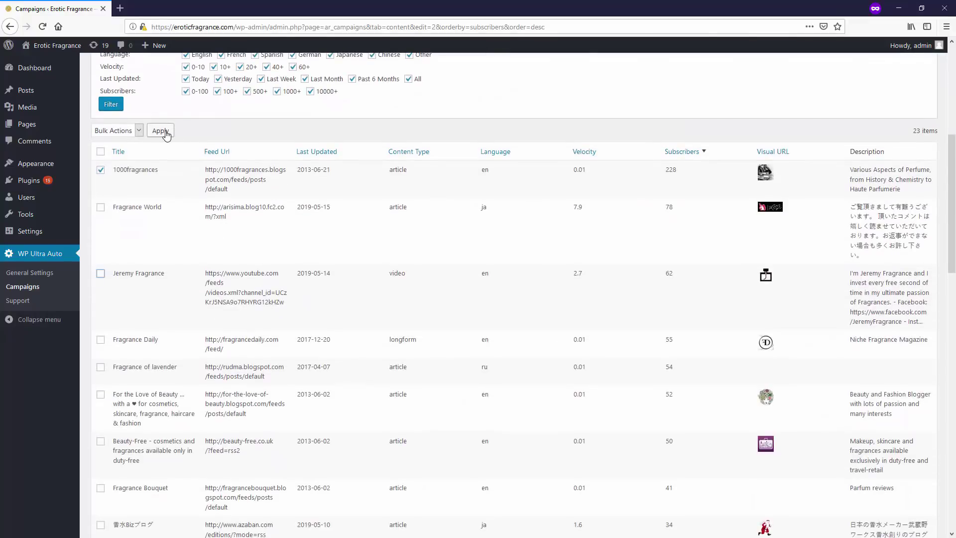
pyautogui.click(119, 131)
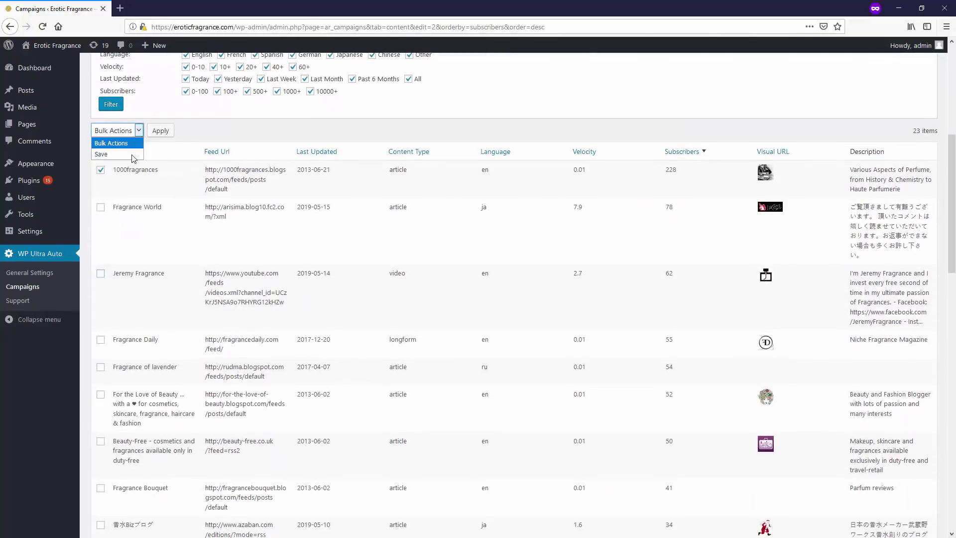
pyautogui.click(131, 154)
pyautogui.click(160, 130)
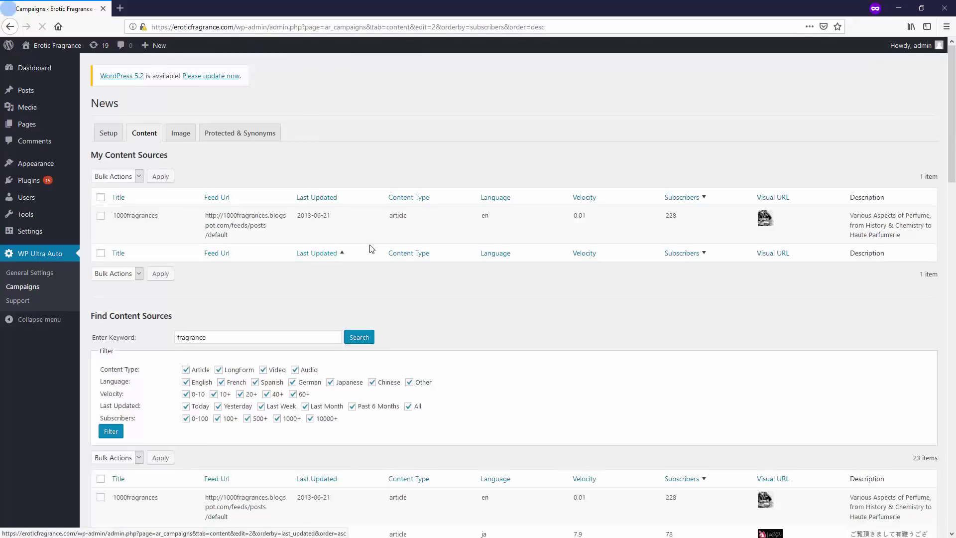
# Copy the blog address from the saved source's feed URL and open 1000fragrances.blogspot.com in a new browser tab
pyautogui.moveTo(262, 233); pyautogui.dragTo(143, 202)
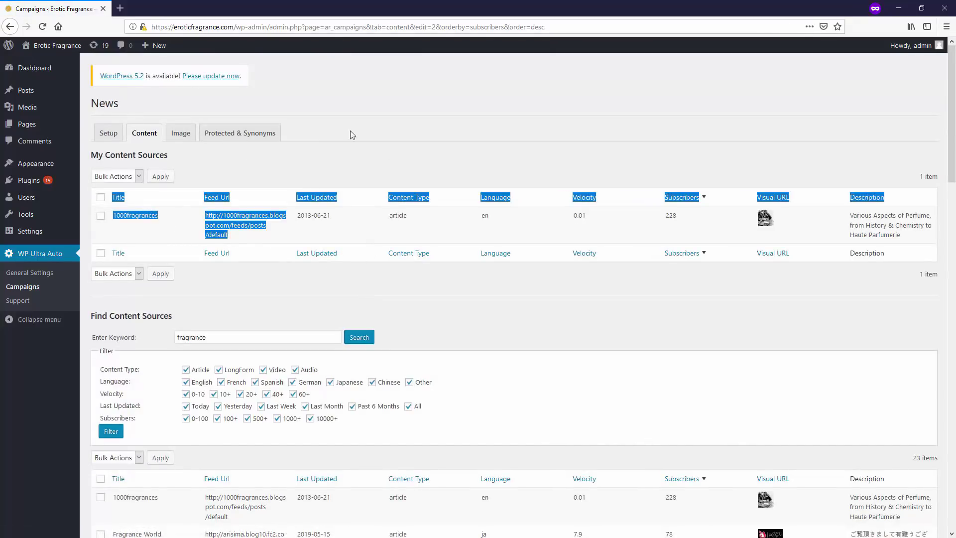
pyautogui.click(238, 236)
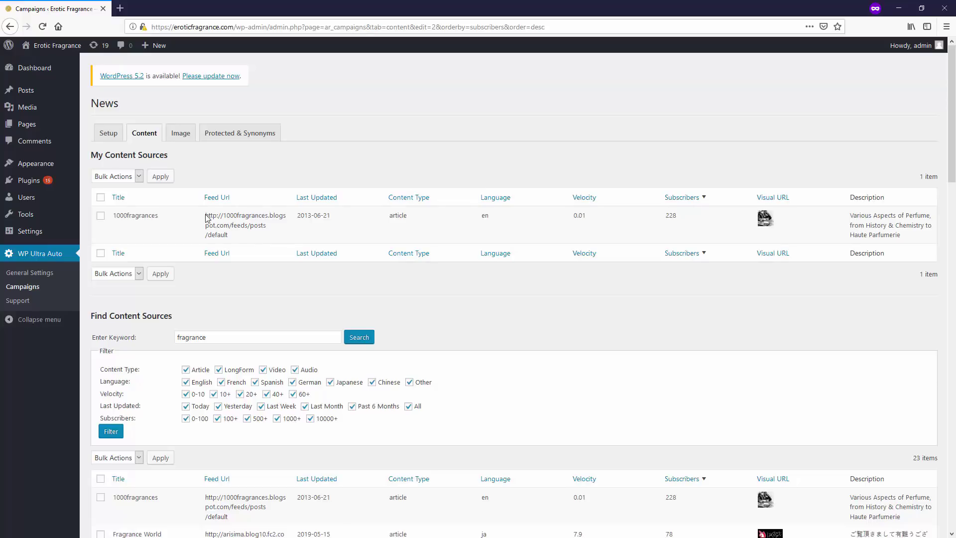
pyautogui.moveTo(206, 218); pyautogui.dragTo(233, 225)
pyautogui.hotkey('ctrl', 'c')
pyautogui.click(119, 8)
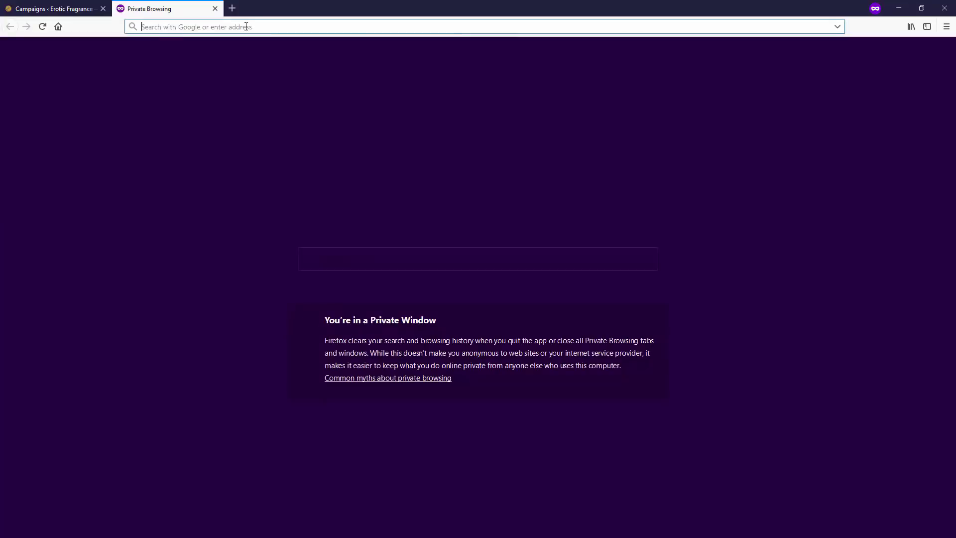
pyautogui.hotkey('ctrl', 'v')
pyautogui.press('Return')
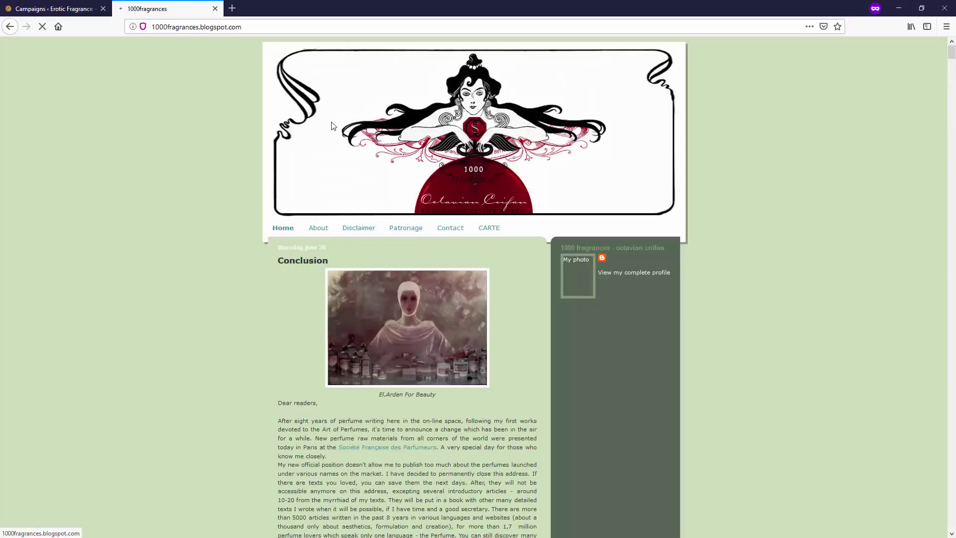
# Look through the posts on the 1000fragrances blog, including the "Perfumer in house" article
pyautogui.scroll(-20, 202, 196)
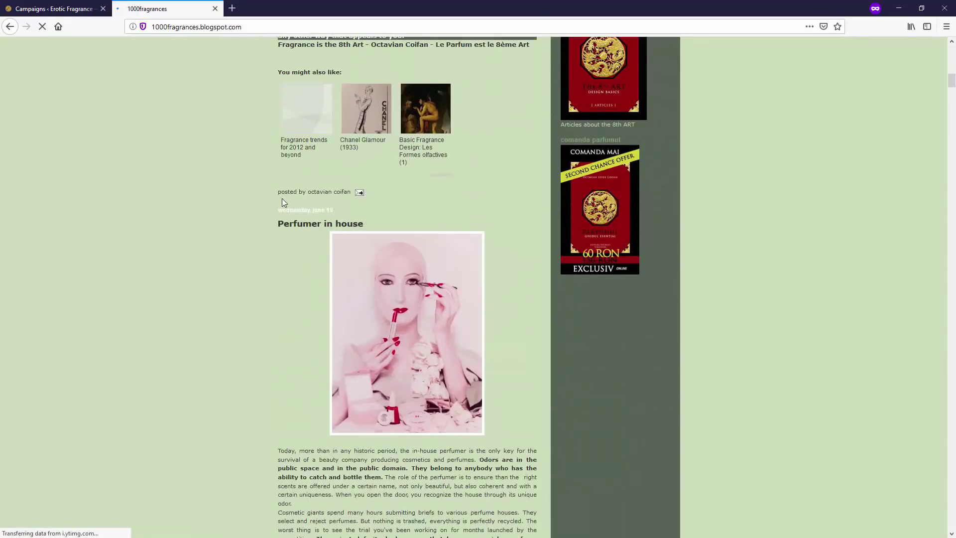
pyautogui.scroll(-8, 281, 198)
pyautogui.scroll(2, 273, 180)
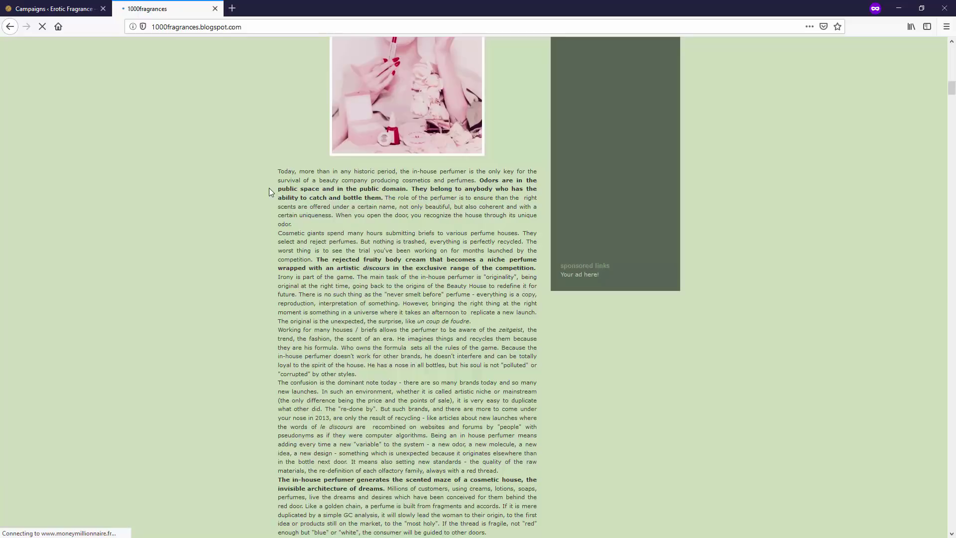
pyautogui.scroll(2, 269, 187)
# Return to the WordPress site and look over the posts on the Erotic Fragrance homepage
pyautogui.click(35, 9)
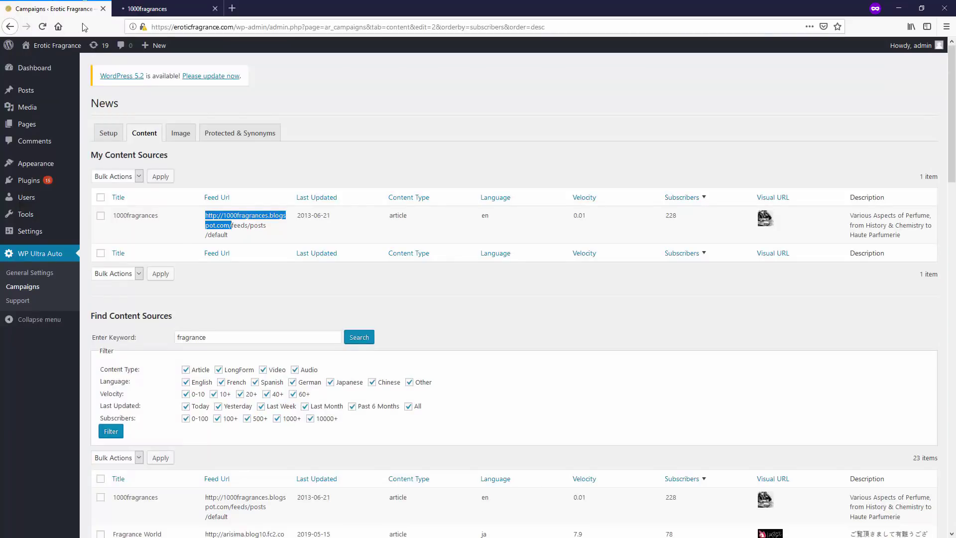
pyautogui.click(35, 60)
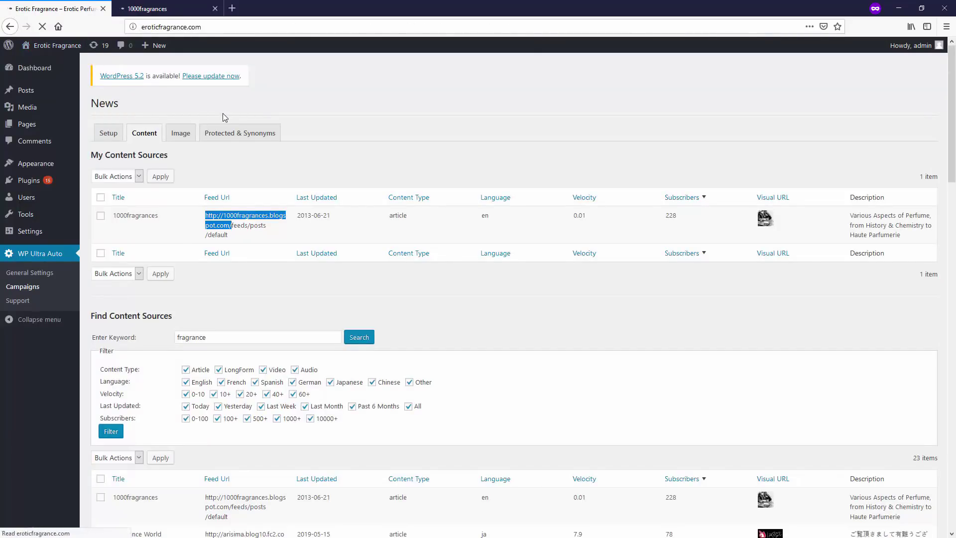
pyautogui.scroll(-7, 199, 252)
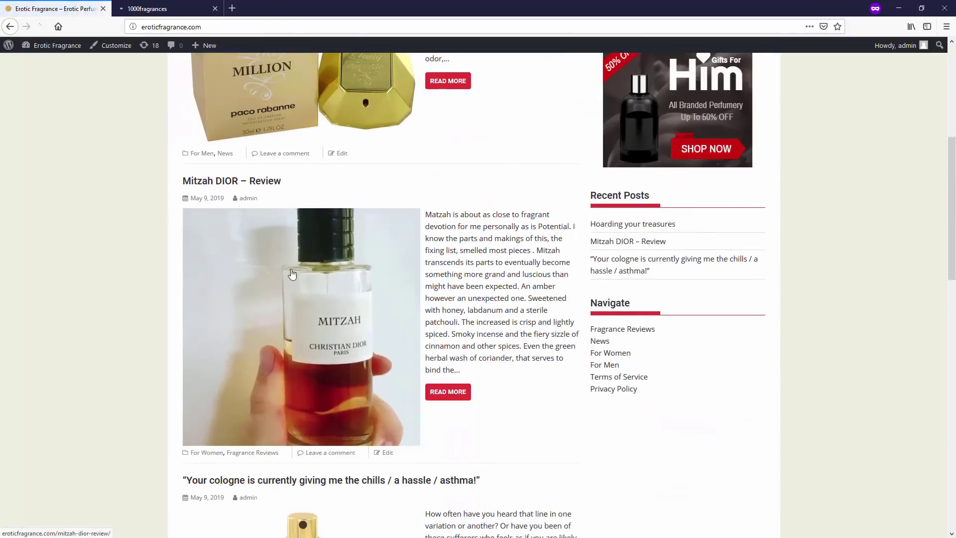
pyautogui.scroll(-3, 292, 274)
pyautogui.scroll(1, 349, 298)
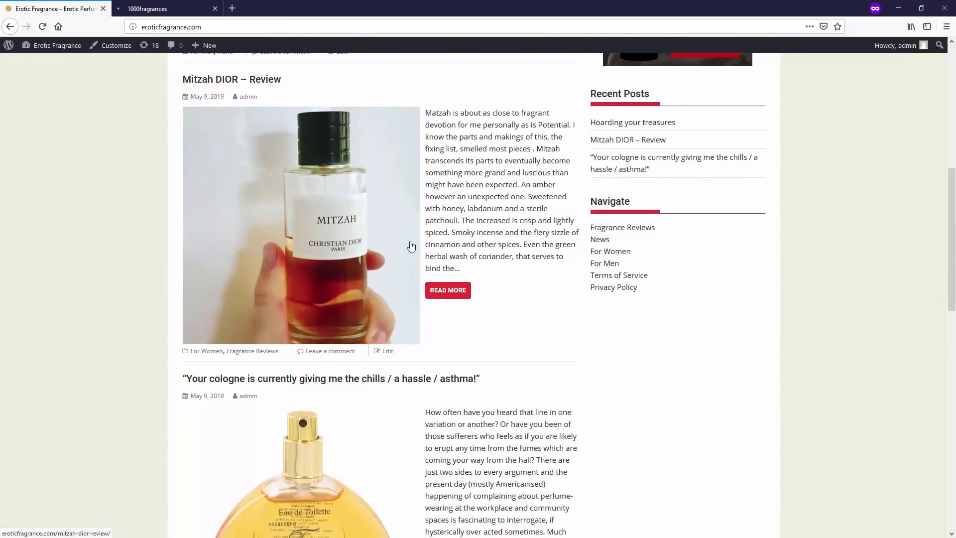
# Open the "Mitzah DIOR – Review" post and examine its article text
pyautogui.click(447, 294)
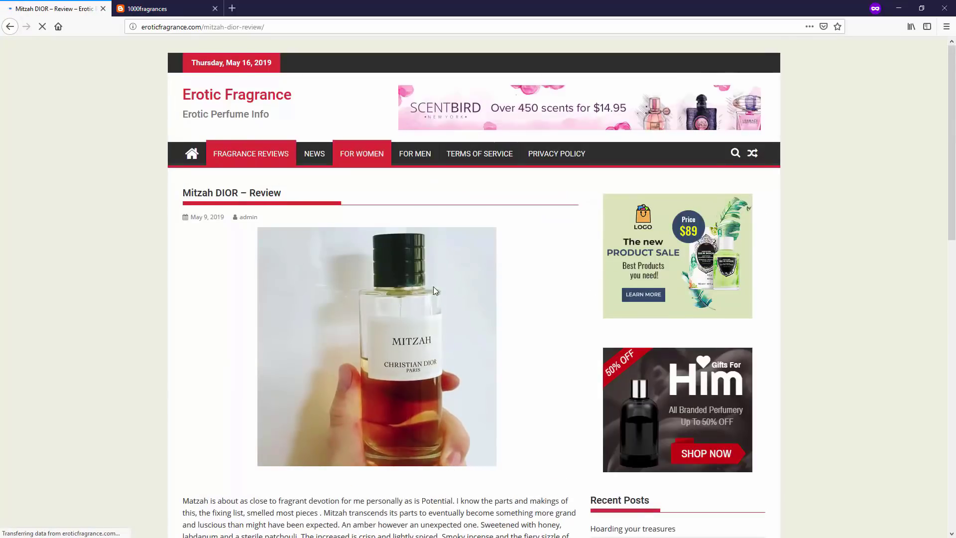
pyautogui.scroll(-9, 171, 221)
pyautogui.scroll(3, 171, 233)
pyautogui.moveTo(183, 195); pyautogui.dragTo(280, 299)
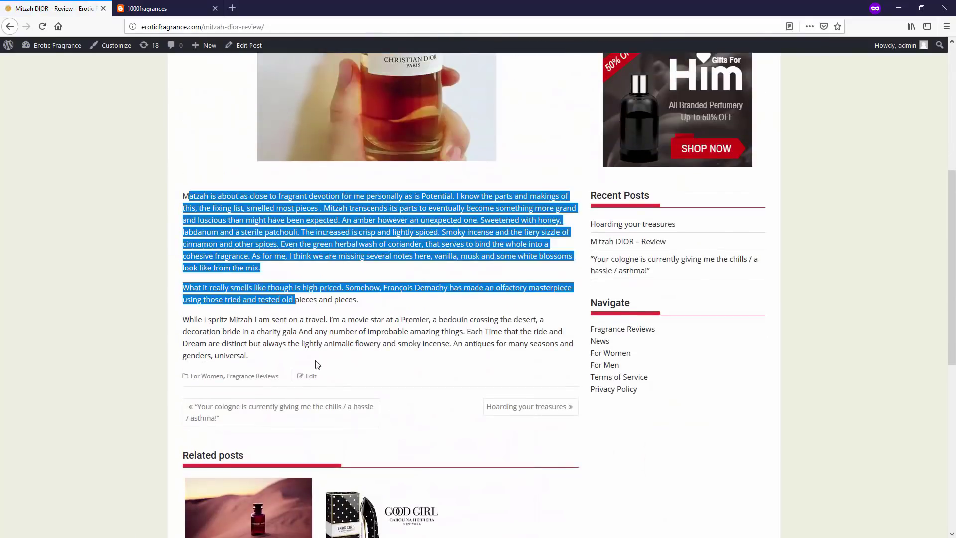
pyautogui.click(319, 328)
pyautogui.scroll(6, 299, 314)
pyautogui.scroll(-5, 244, 293)
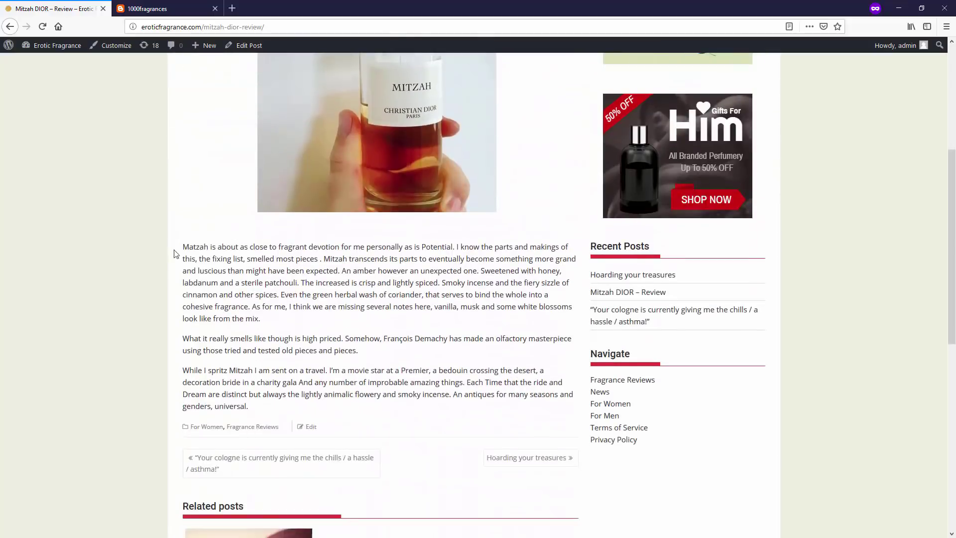
pyautogui.moveTo(175, 254); pyautogui.dragTo(278, 347)
pyautogui.moveTo(354, 308); pyautogui.dragTo(339, 306)
pyautogui.moveTo(278, 276); pyautogui.dragTo(196, 258)
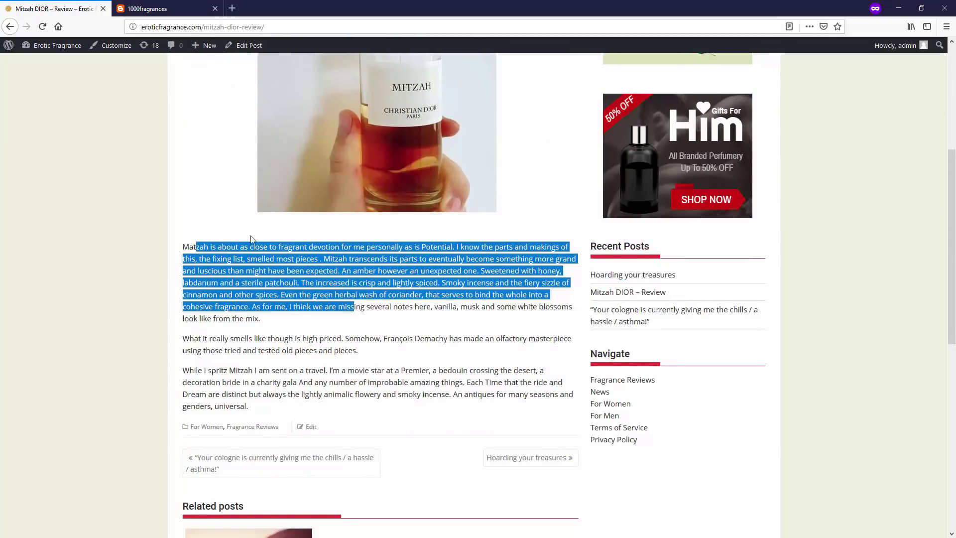
# Compare the 1000fragrances blog's paragraph on modern perfume houses with the text of the Mitzah DIOR review
pyautogui.click(150, 9)
pyautogui.scroll(5, 458, 212)
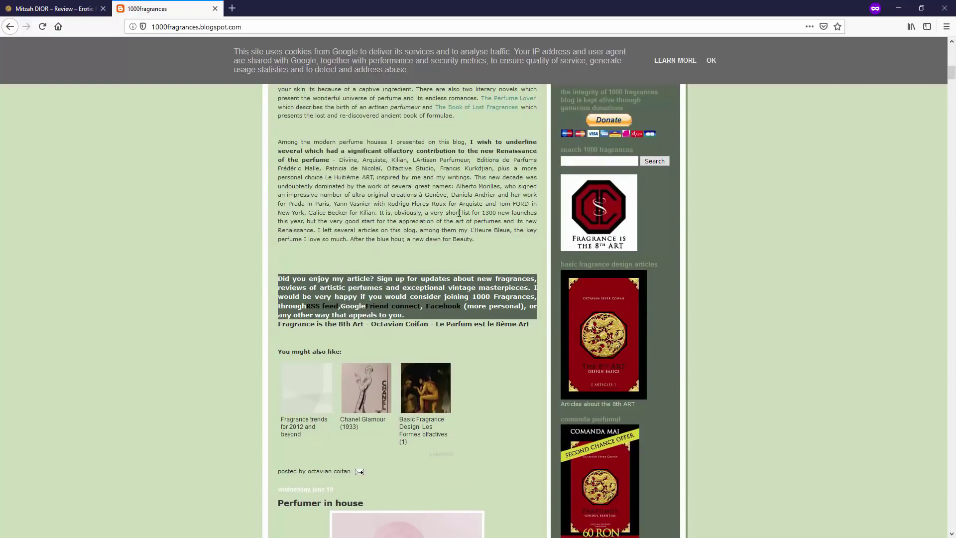
pyautogui.moveTo(278, 140); pyautogui.dragTo(476, 252)
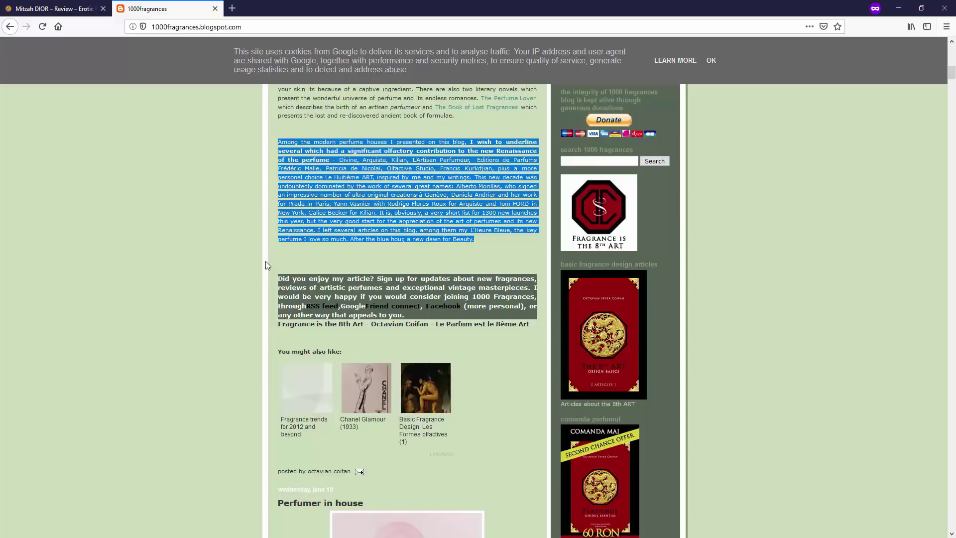
pyautogui.click(55, 9)
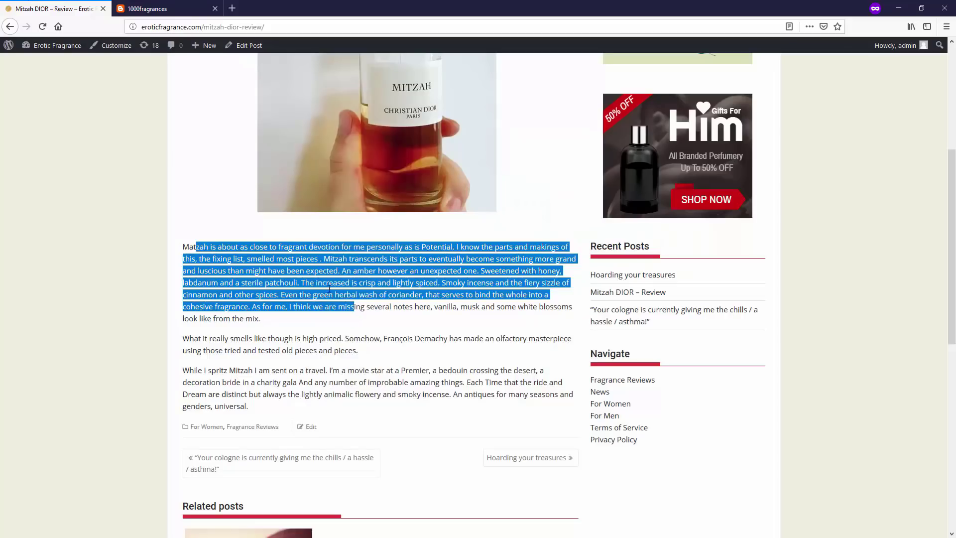
pyautogui.click(332, 292)
pyautogui.scroll(5, 314, 342)
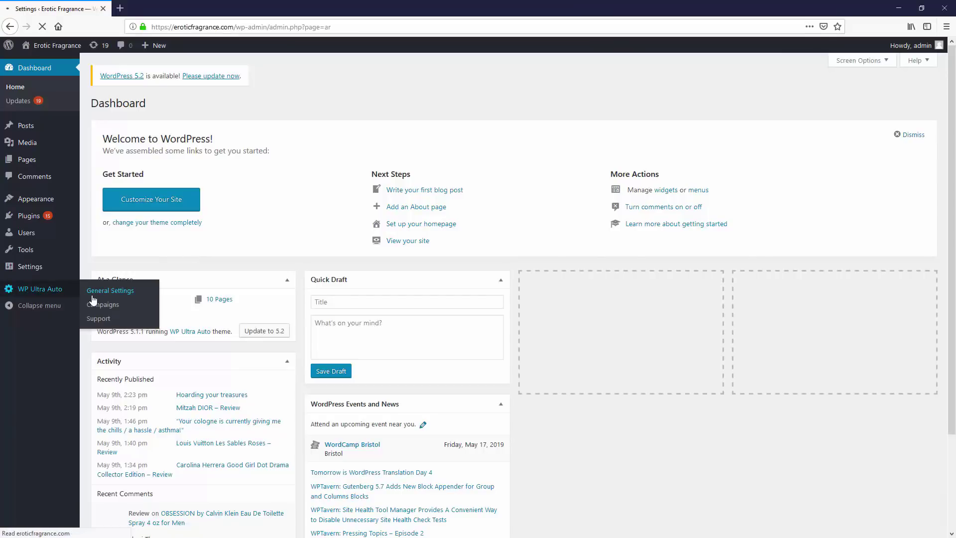
# Open WP Ultra Auto's general settings and view the site's homepage posts in a separate browser tab
pyautogui.click(92, 293)
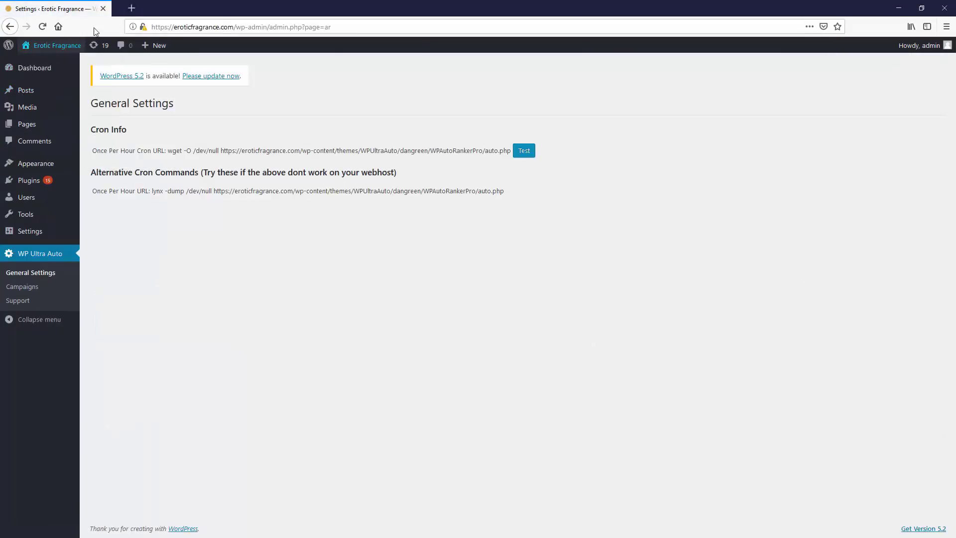
pyautogui.click(57, 45)
pyautogui.scroll(-10, 282, 305)
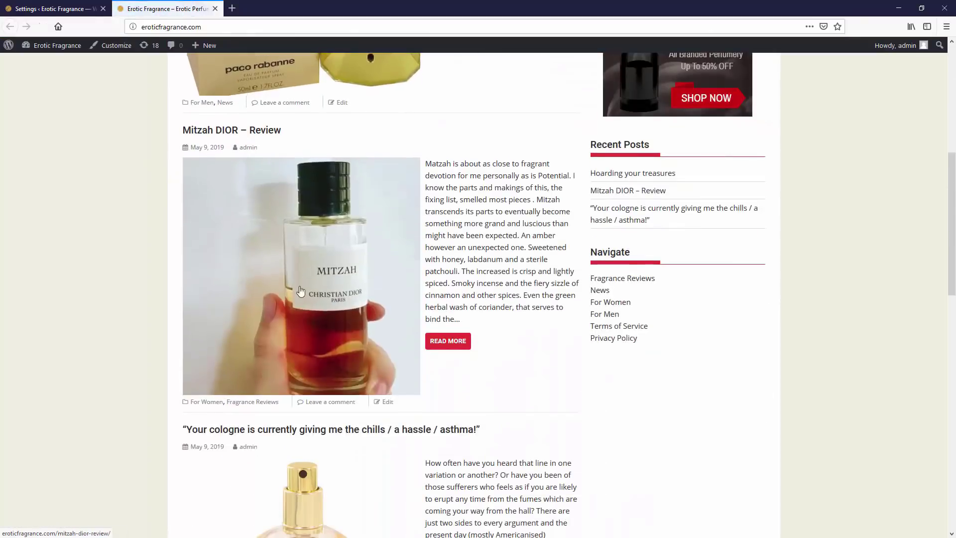
pyautogui.scroll(-6, 299, 339)
# Open the Reviews campaign's image settings and search Pixabay images for the keyword "perfume"
pyautogui.click(67, 7)
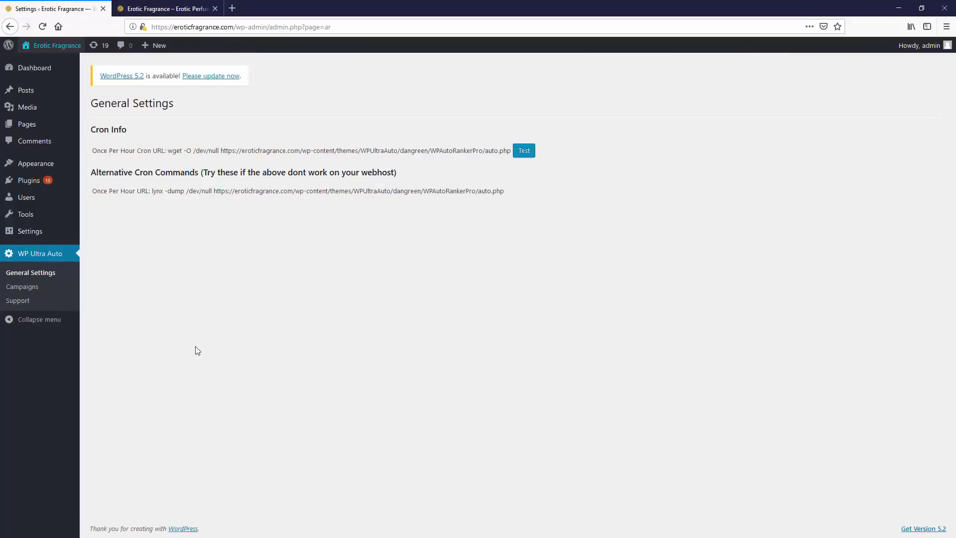
pyautogui.click(24, 288)
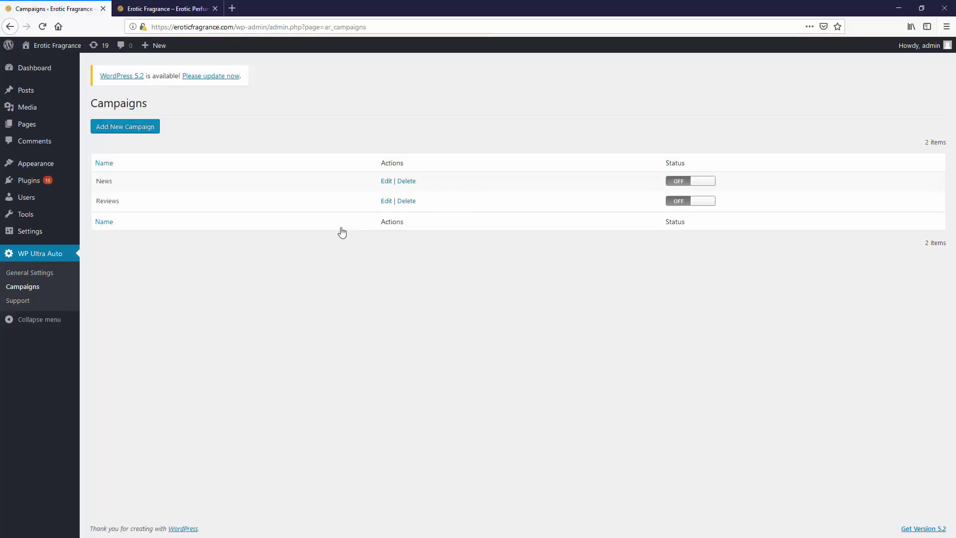
pyautogui.click(386, 201)
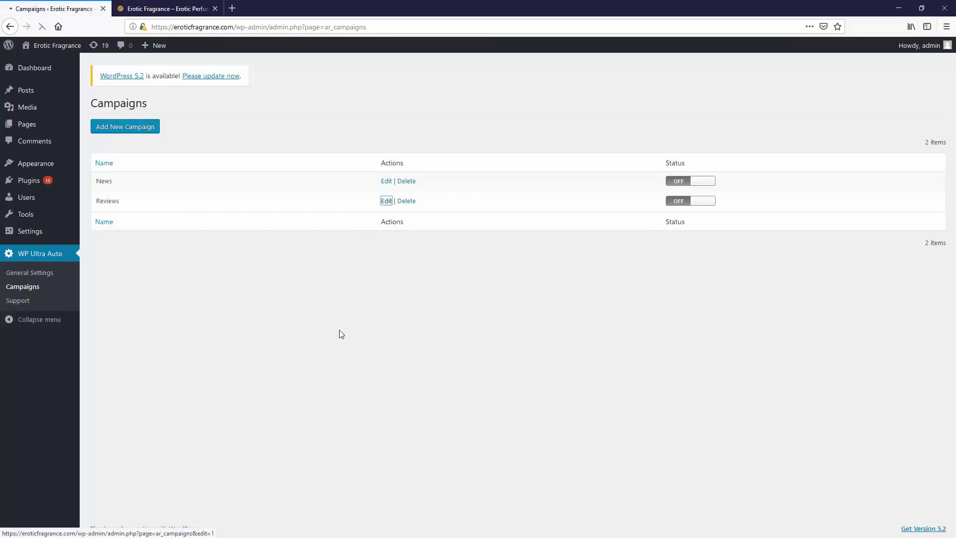
pyautogui.click(184, 133)
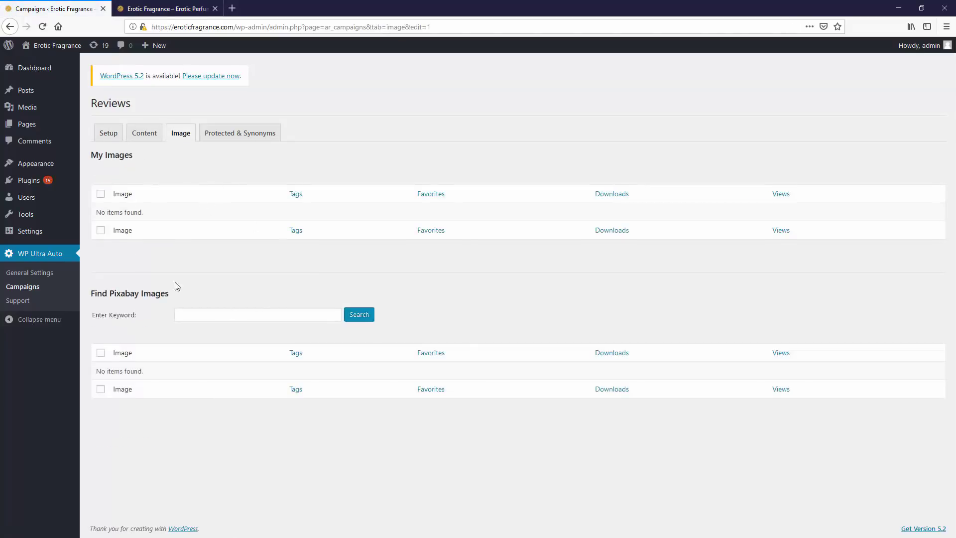
pyautogui.click(224, 316)
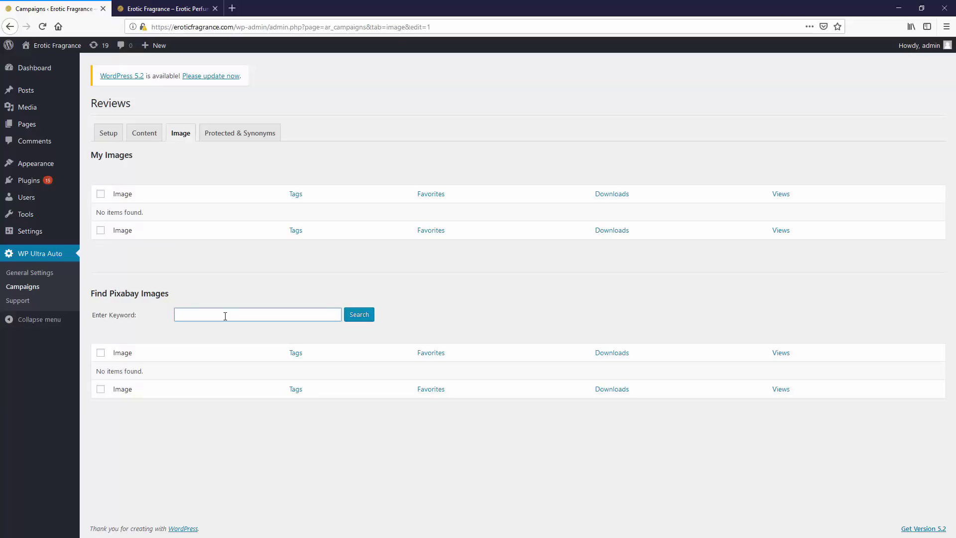
pyautogui.write('ume')
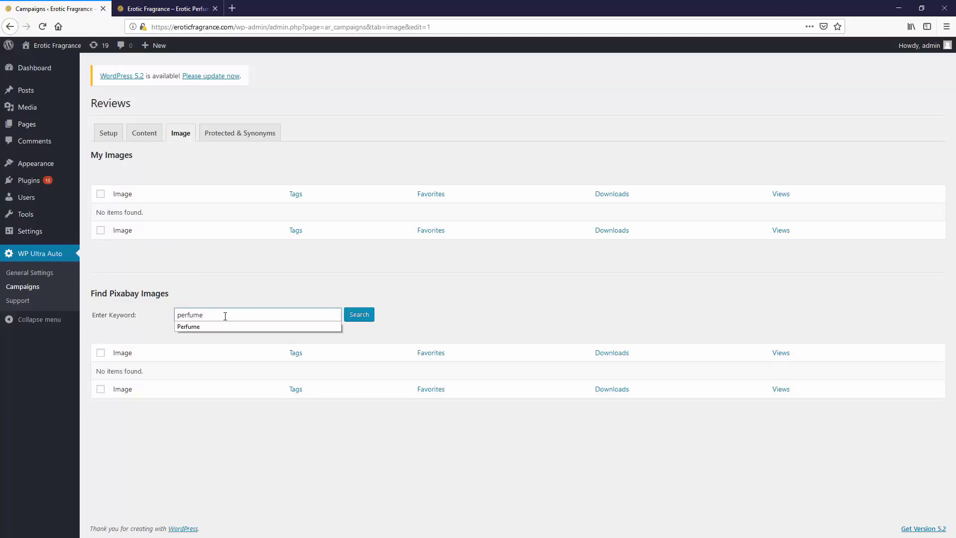
pyautogui.click(352, 311)
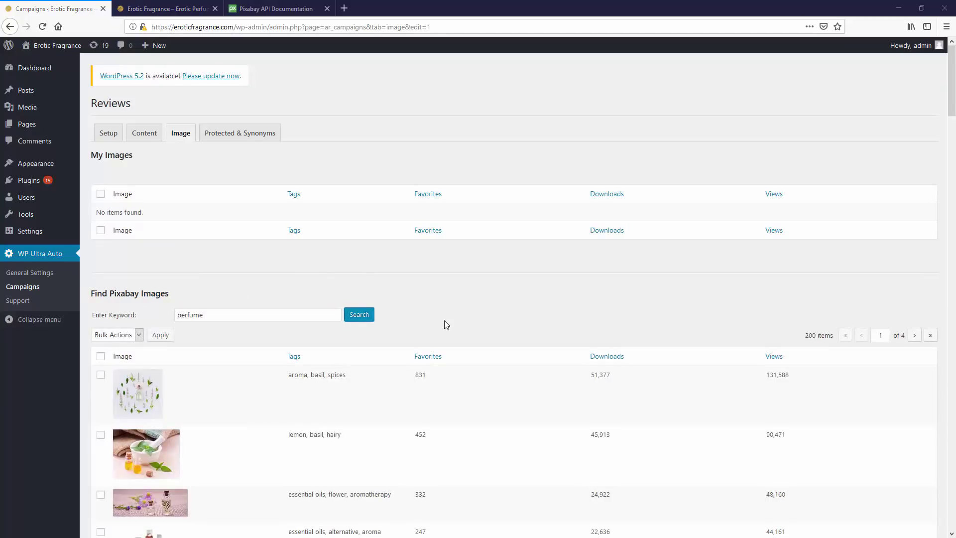
# Look through the Pixabay perfume images, examining their thumbnails, tags, favorites, downloads and views
pyautogui.scroll(-4, 371, 279)
pyautogui.scroll(4, 277, 337)
pyautogui.scroll(-12, 281, 343)
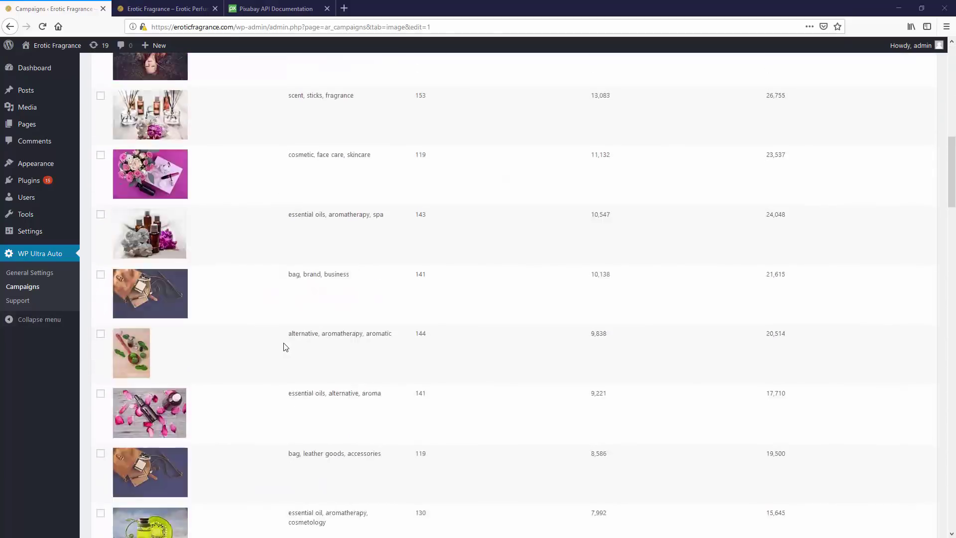
pyautogui.scroll(12, 281, 345)
pyautogui.scroll(-12, 276, 343)
pyautogui.scroll(8, 274, 342)
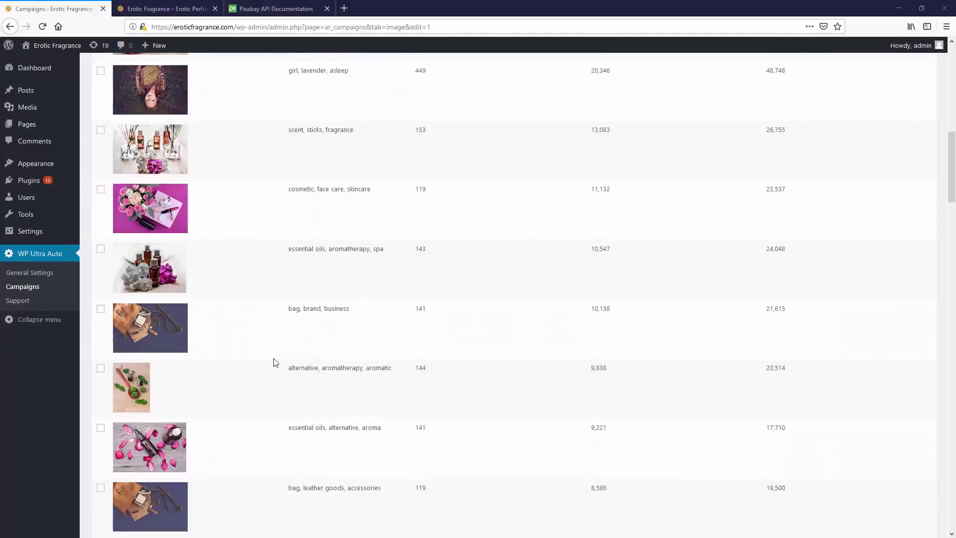
# Look through the thumbnails and tags of the Pixabay perfume results, down to the spray and frankincense images, leaving all images unselected
pyautogui.scroll(5, 276, 362)
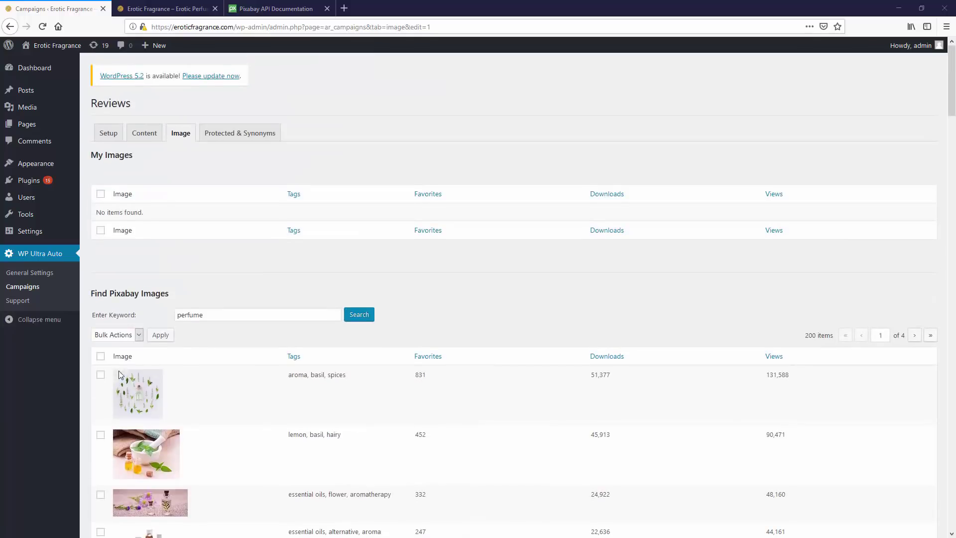
pyautogui.click(103, 376)
pyautogui.click(100, 376)
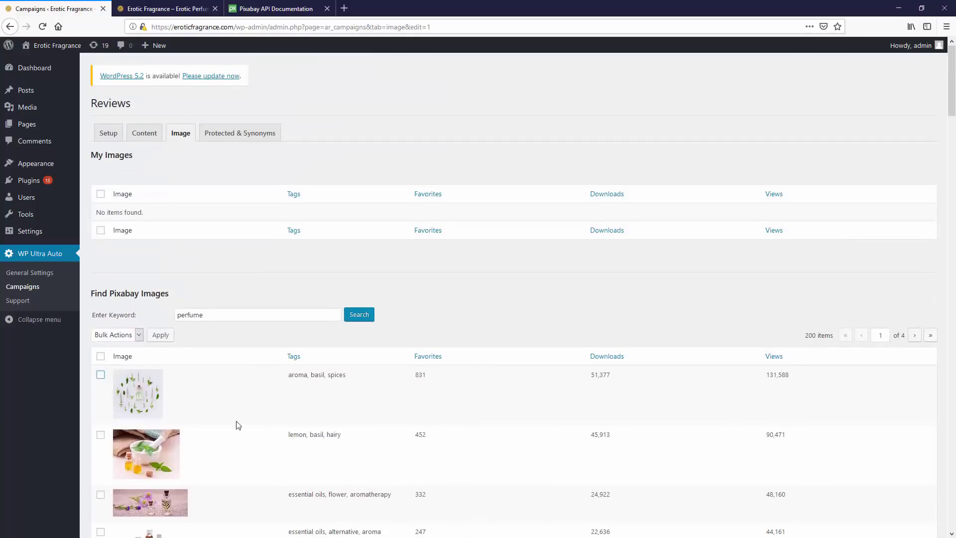
pyautogui.scroll(-7, 251, 423)
pyautogui.scroll(-4, 254, 427)
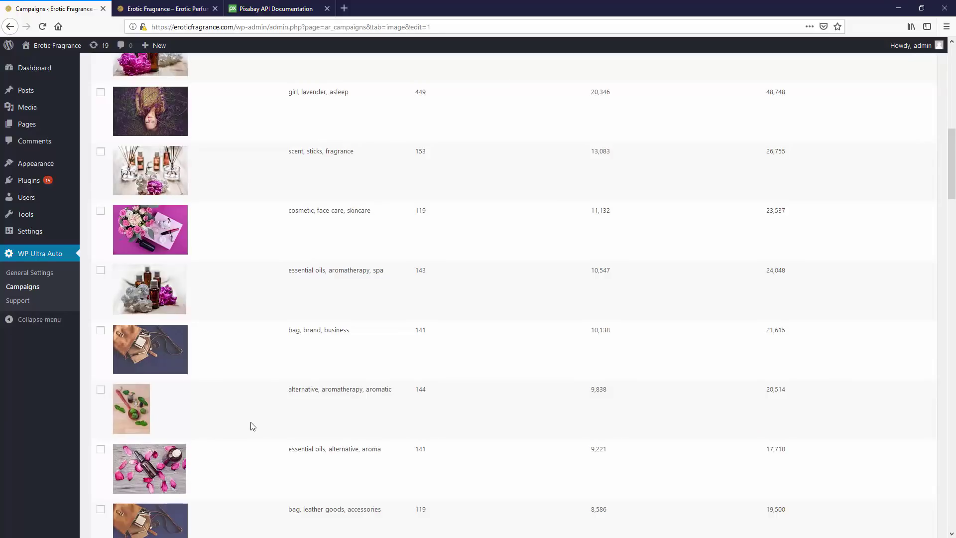
pyautogui.scroll(7, 254, 425)
pyautogui.scroll(-16, 303, 380)
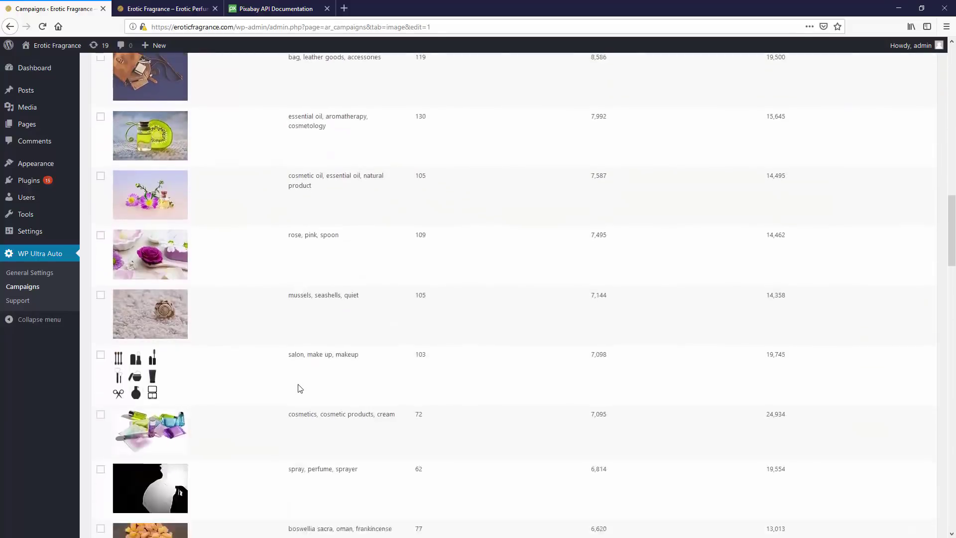
pyautogui.scroll(-4, 298, 384)
pyautogui.scroll(20, 295, 388)
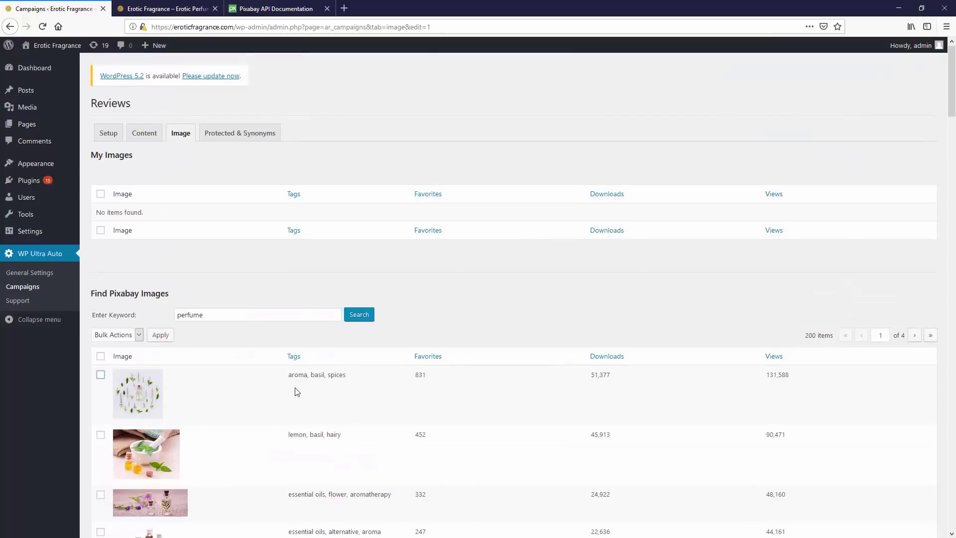
# Select all Pixabay perfume images on the first results page and check their selection down the list
pyautogui.click(101, 356)
pyautogui.scroll(-12, 235, 405)
pyautogui.scroll(-10, 237, 408)
pyautogui.scroll(18, 231, 411)
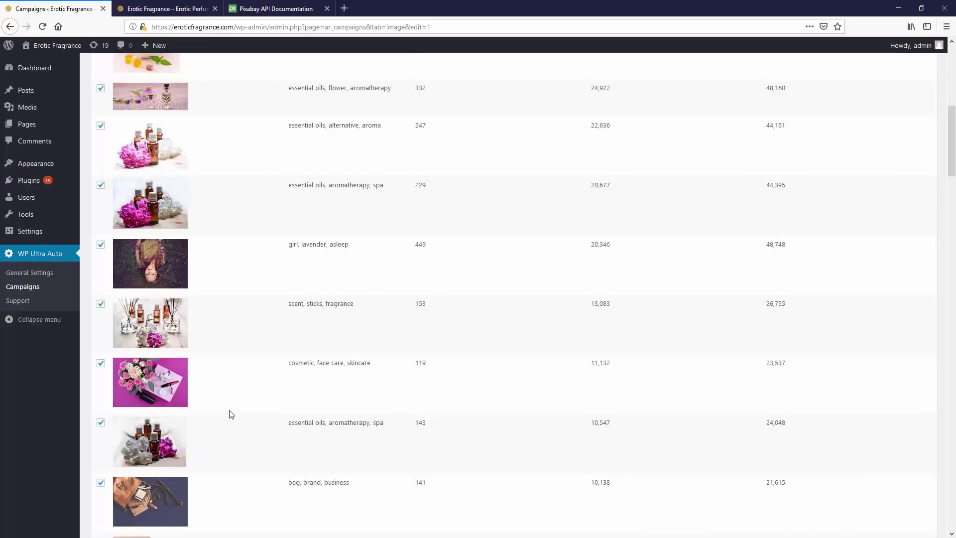
# Open the WordPress dashboard in a separate browser tab, visit the site from it and view the homepage posts' images
pyautogui.rightClick(54, 68)
pyautogui.click(99, 73)
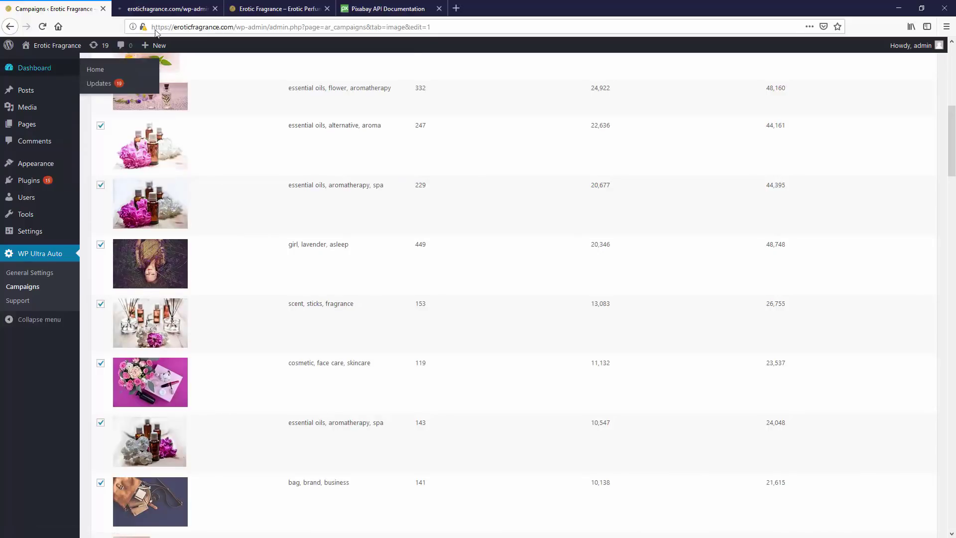
pyautogui.click(162, 9)
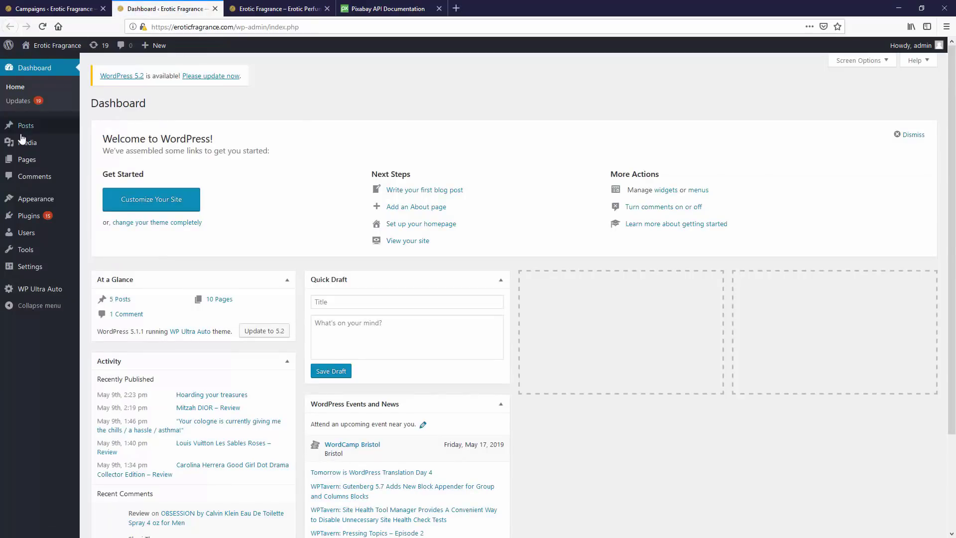
pyautogui.moveTo(50, 45)
pyautogui.click(37, 60)
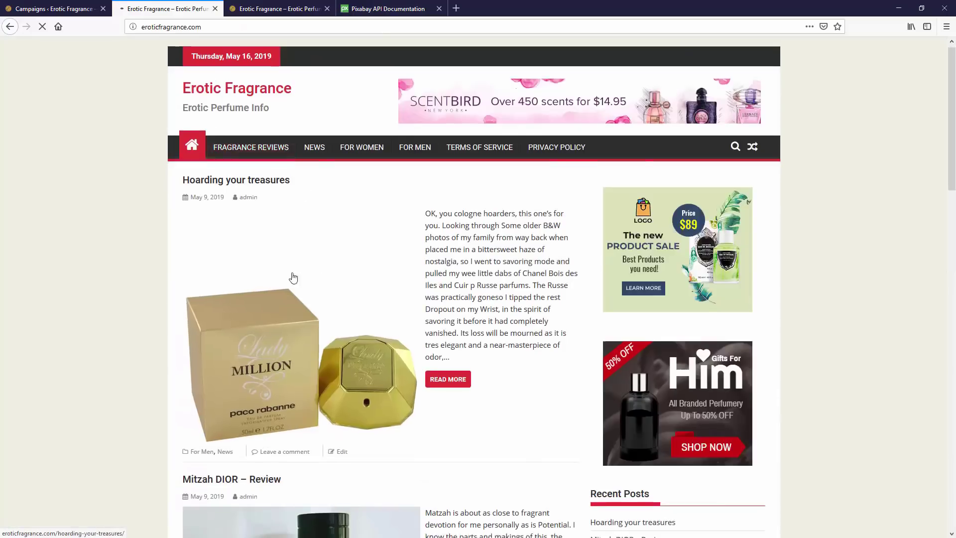
pyautogui.scroll(-8, 287, 278)
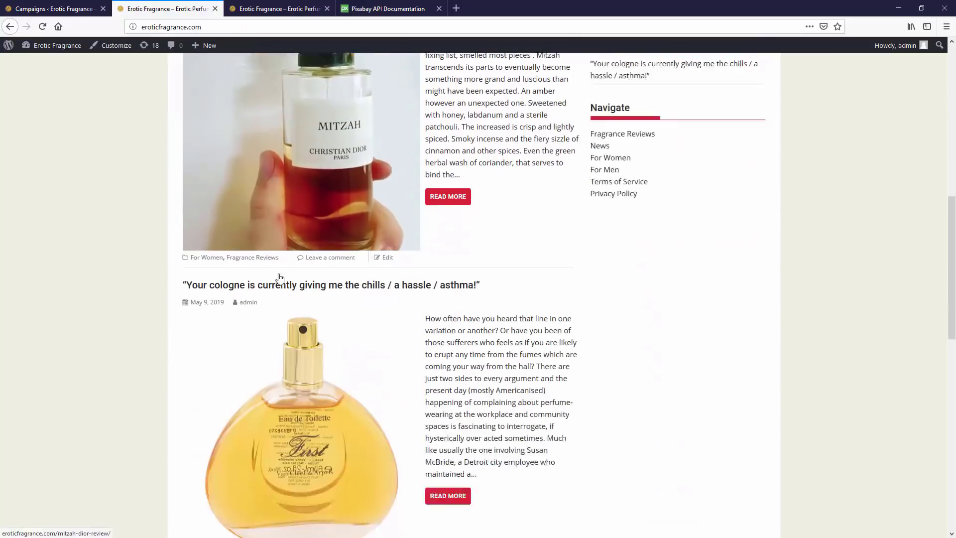
pyautogui.scroll(-3, 279, 278)
# Return to the Reviews campaign's image settings and review the selected Pixabay perfume images and the My Images list
pyautogui.click(54, 8)
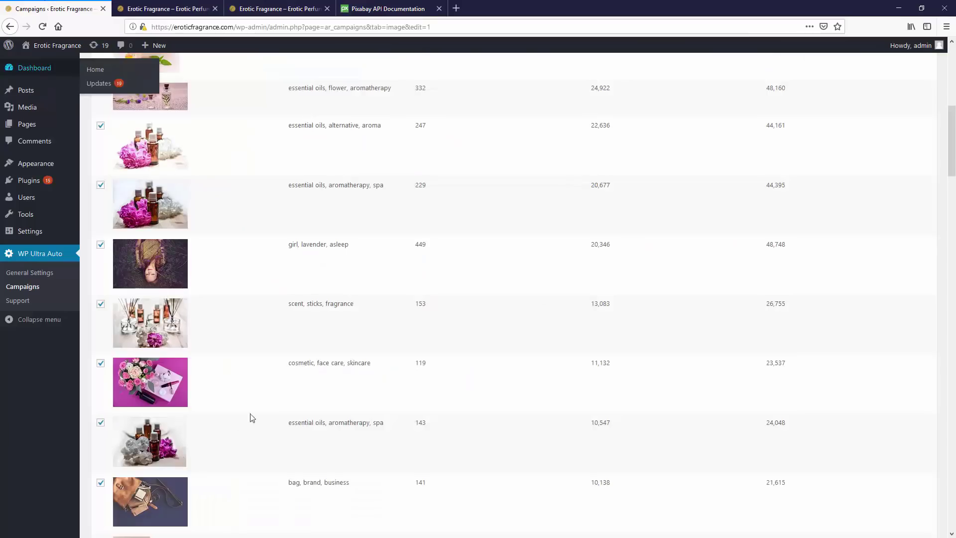
pyautogui.scroll(-8, 180, 349)
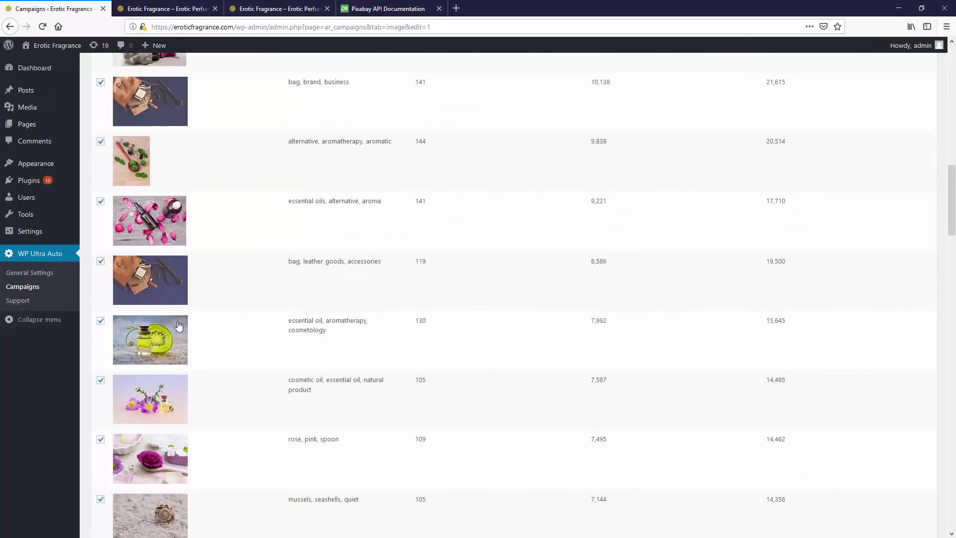
pyautogui.scroll(20, 178, 326)
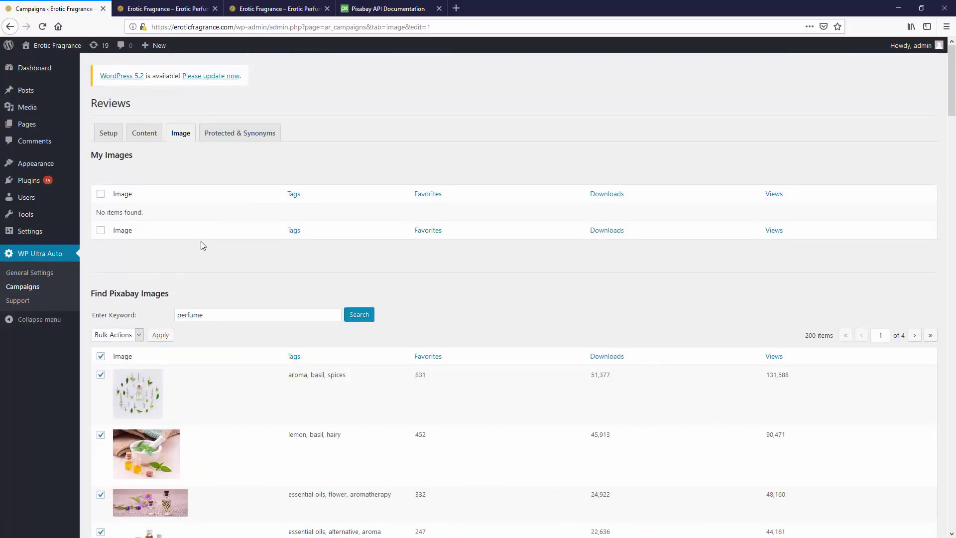
pyautogui.scroll(-7, 197, 266)
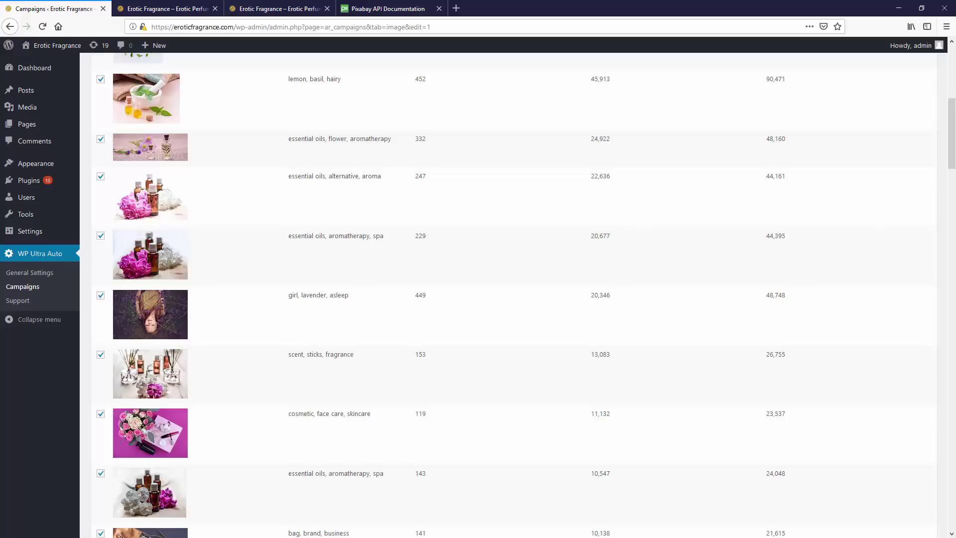
pyautogui.scroll(7, 258, 303)
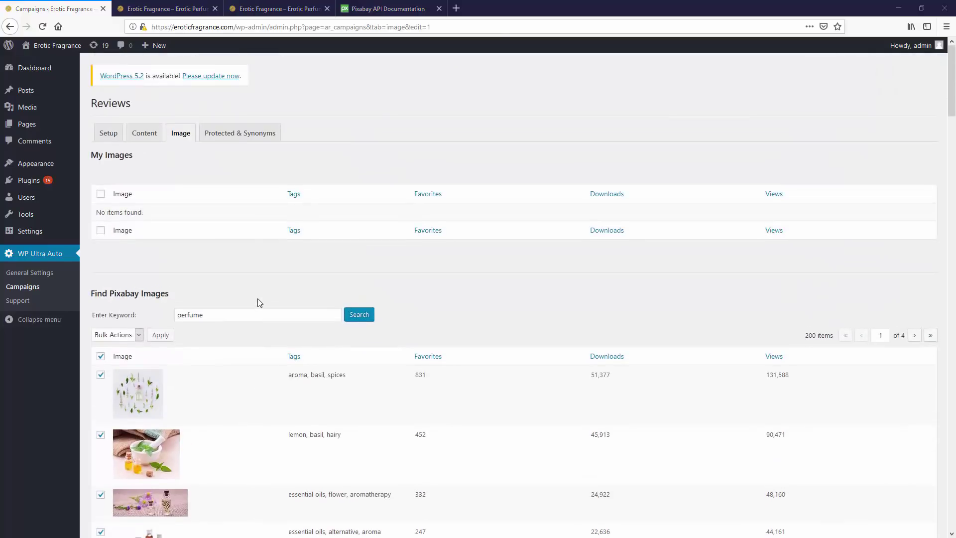
# Open the Reviews campaign's setup and look over its spinning and image settings
pyautogui.click(108, 133)
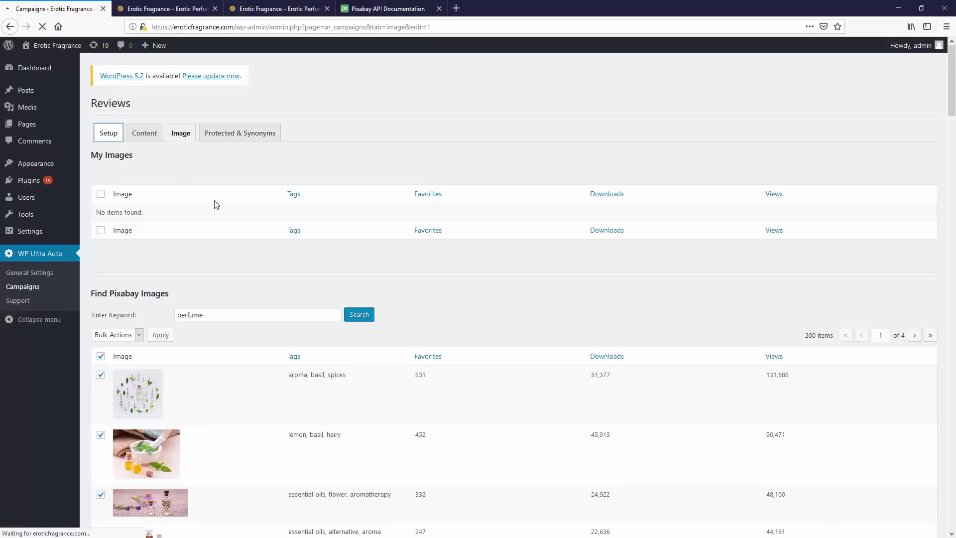
pyautogui.scroll(-10, 192, 218)
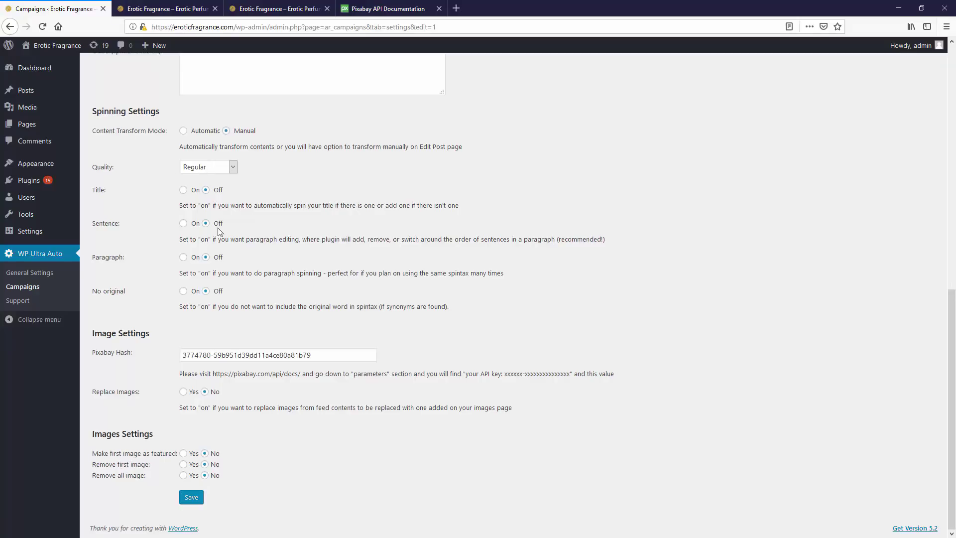
pyautogui.scroll(5, 219, 239)
pyautogui.scroll(-5, 228, 253)
# Look at the spinning quality options and keep the quality at Regular
pyautogui.click(205, 169)
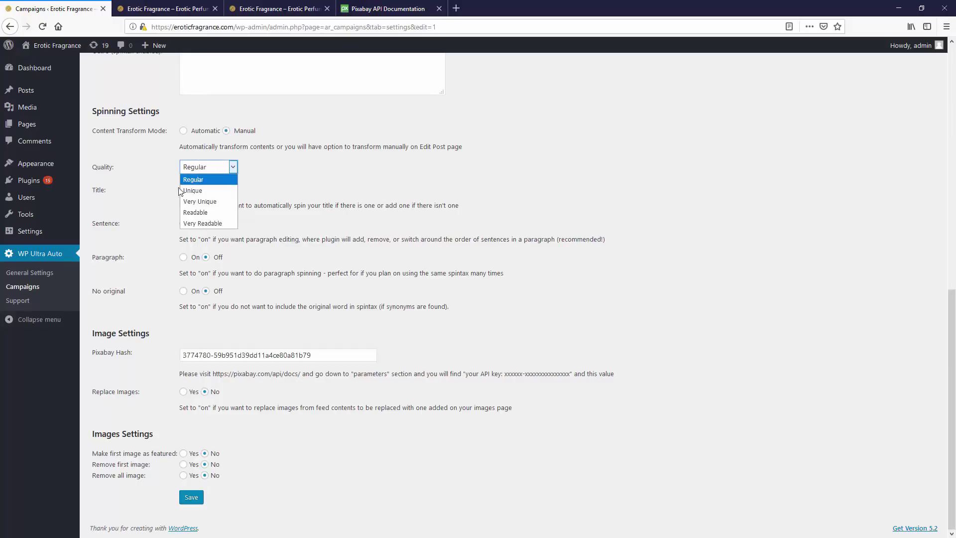
pyautogui.click(314, 196)
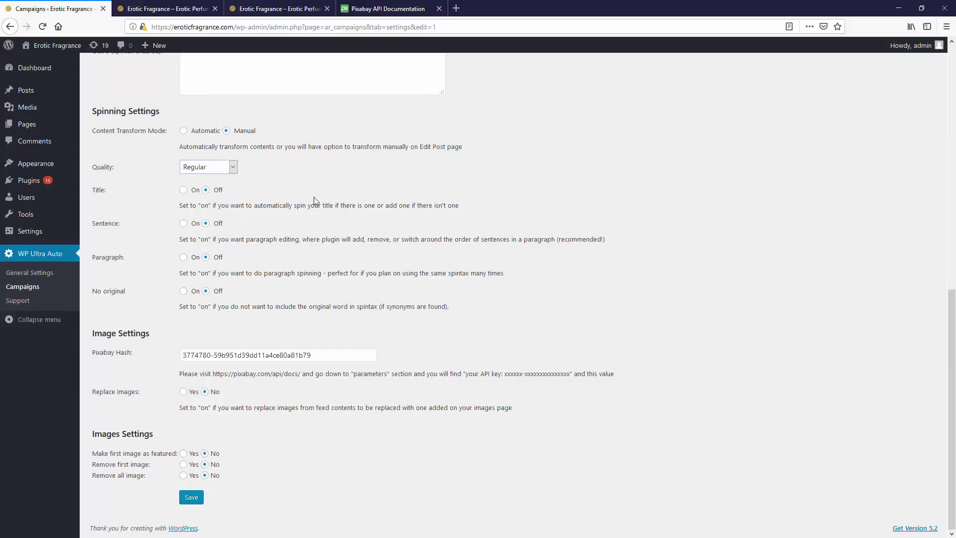
pyautogui.click(217, 170)
pyautogui.click(193, 179)
pyautogui.scroll(5, 219, 357)
pyautogui.scroll(-4, 233, 215)
pyautogui.scroll(5, 232, 215)
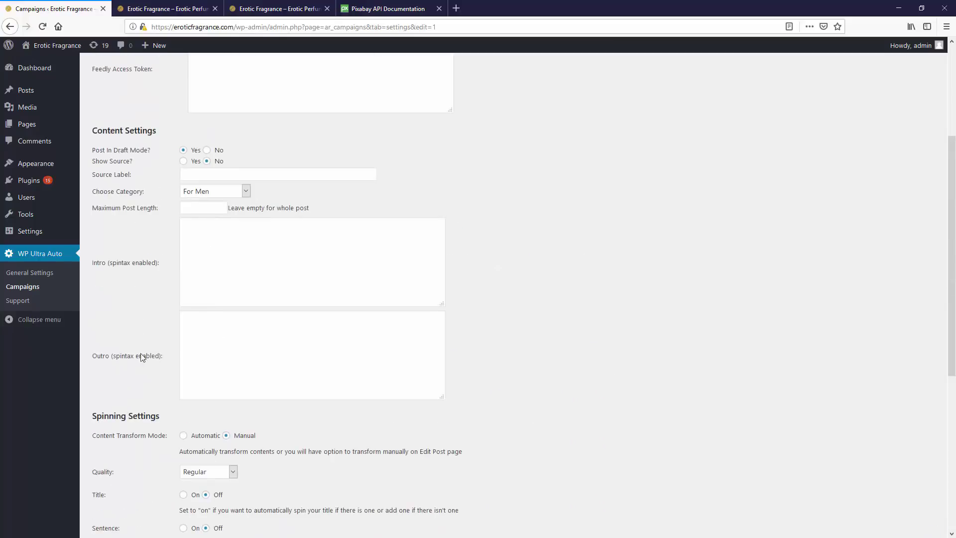
# Examine the intro, outro, maximum post length and category fields in the content settings, and open the Protected & Synonyms settings
pyautogui.click(224, 261)
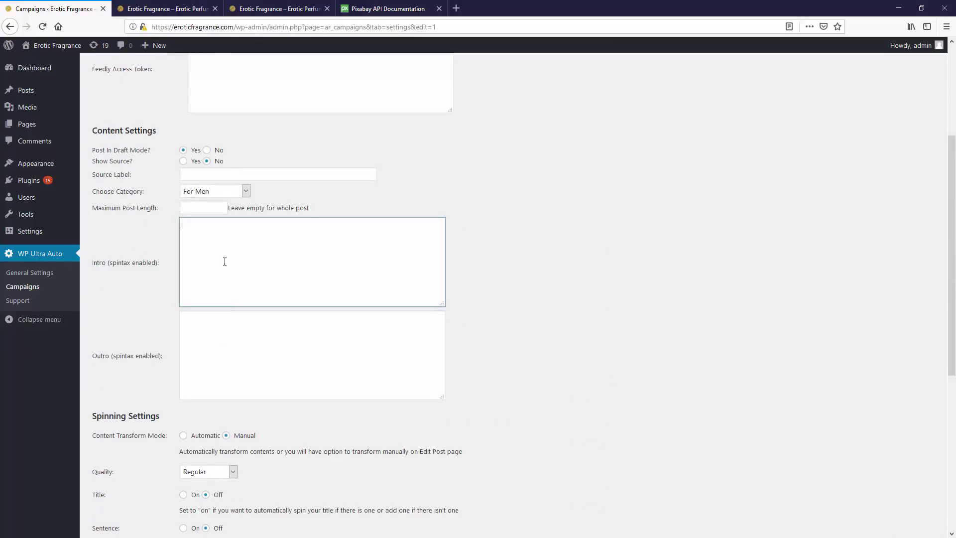
pyautogui.click(243, 346)
pyautogui.click(240, 279)
pyautogui.click(184, 207)
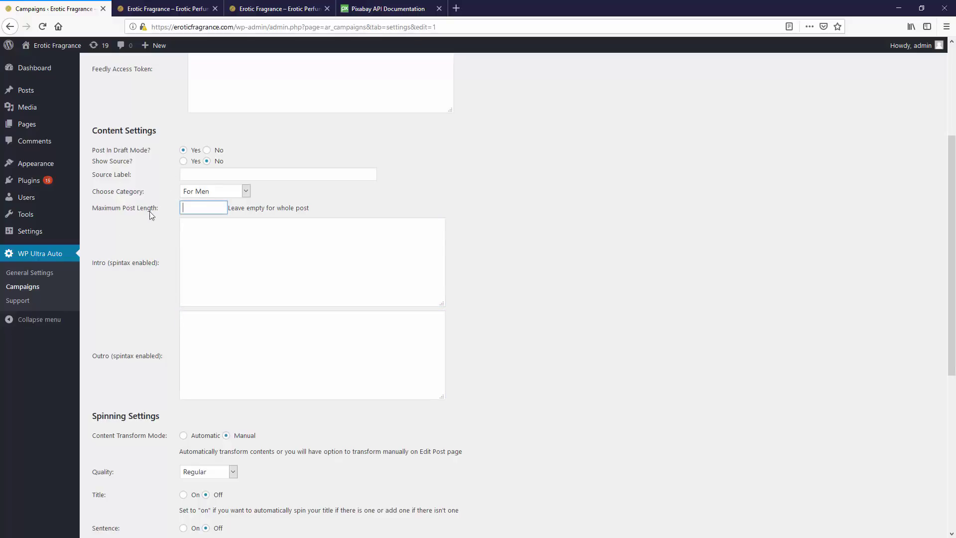
pyautogui.click(186, 192)
pyautogui.click(209, 193)
pyautogui.scroll(3, 140, 289)
pyautogui.scroll(-4, 139, 287)
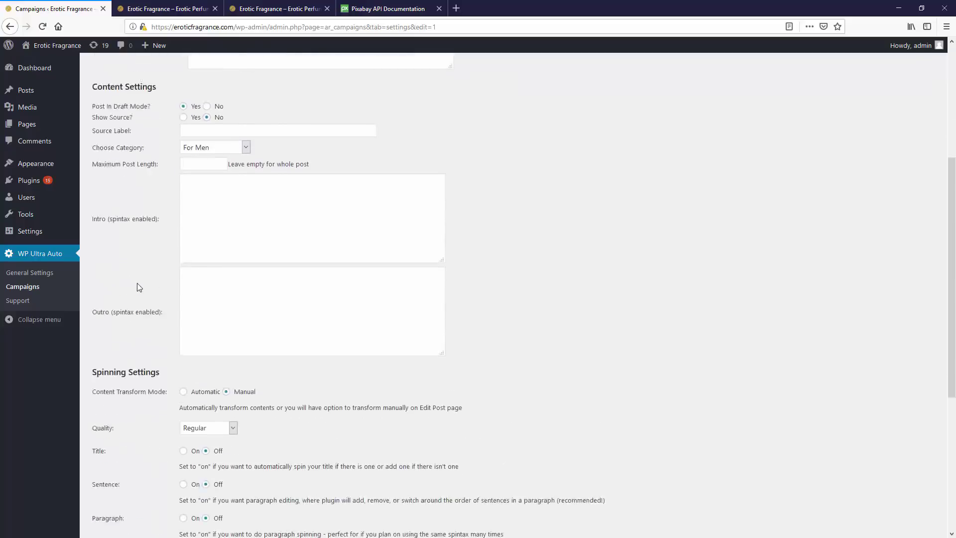
pyautogui.scroll(4, 139, 288)
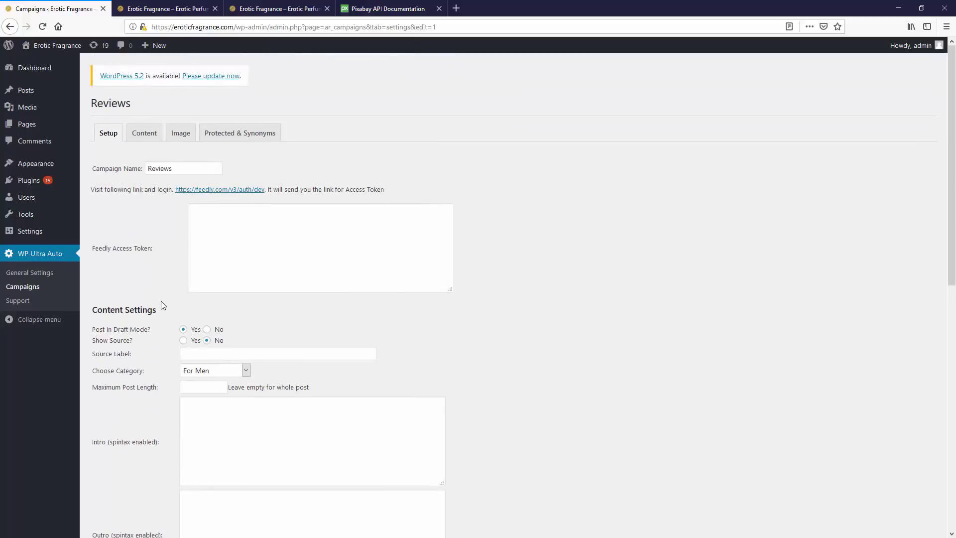
pyautogui.click(224, 134)
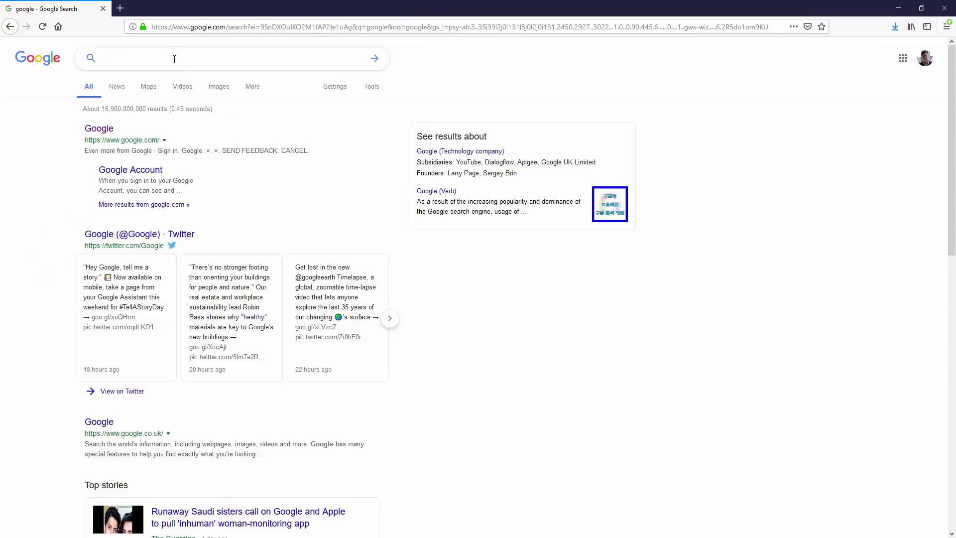
# Search Google for "erotic fragrance" and highlight the eroticfragrance.com result
pyautogui.click(173, 58)
pyautogui.write('er')
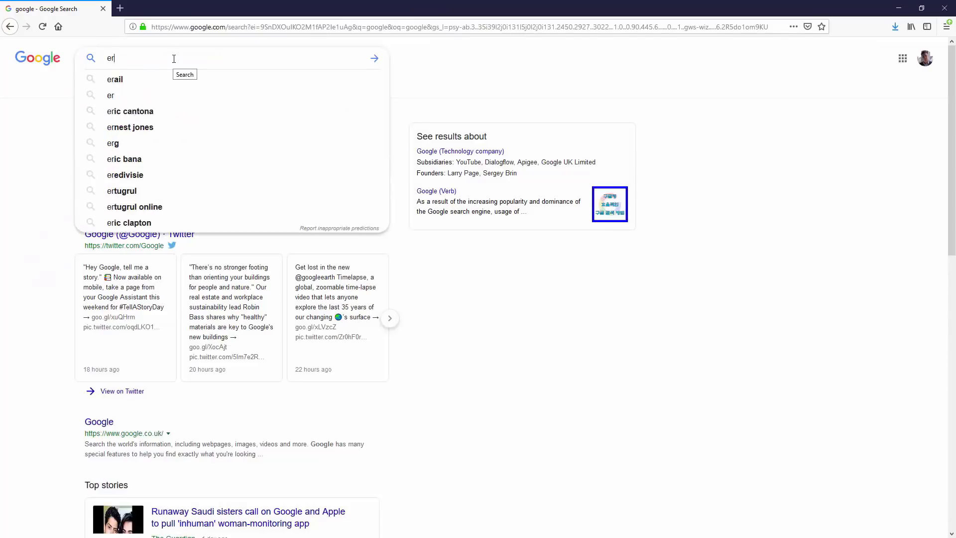
pyautogui.write('otic ')
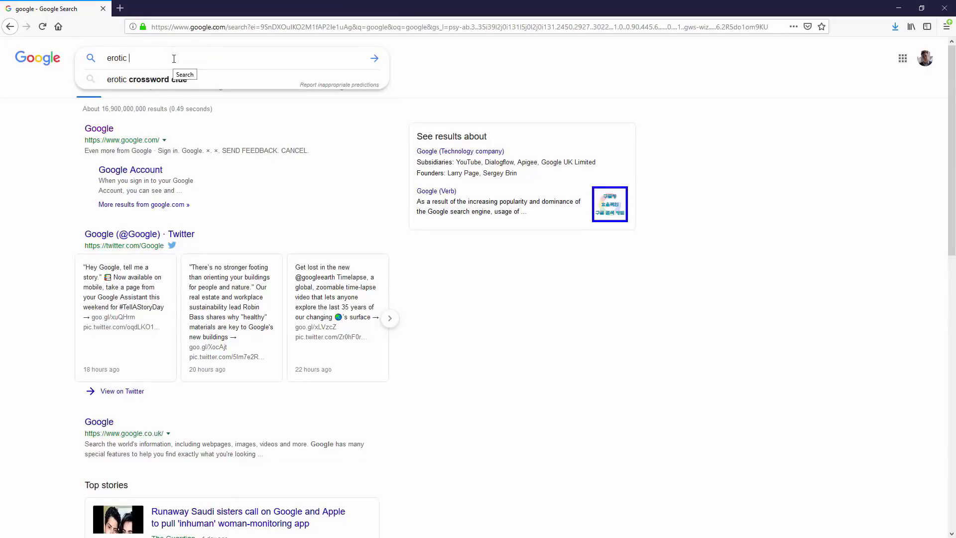
pyautogui.write('fragrance')
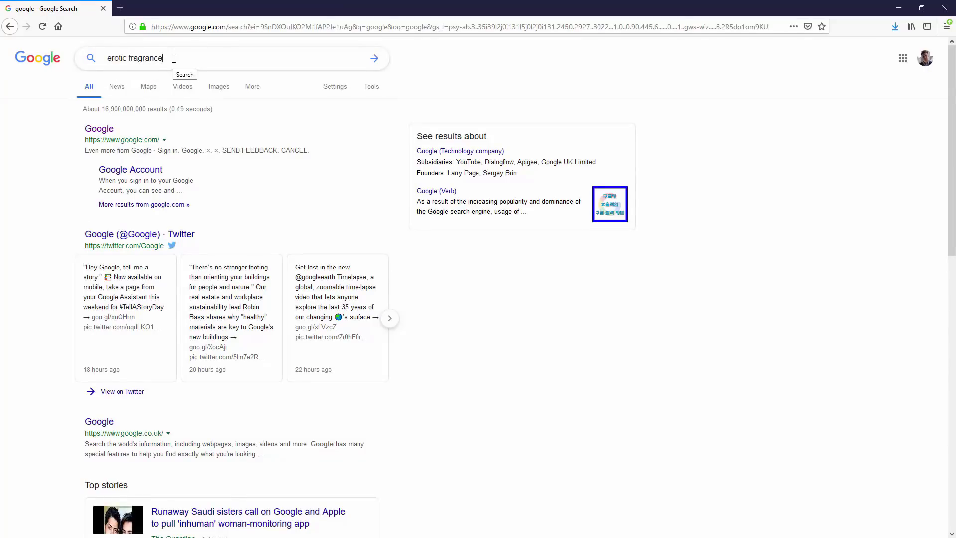
pyautogui.press('Return')
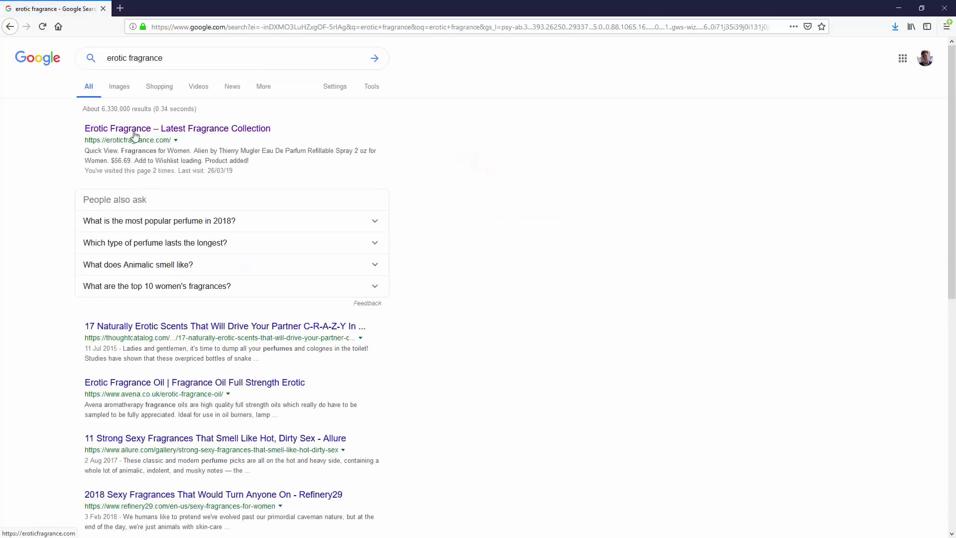
pyautogui.moveTo(293, 160); pyautogui.dragTo(69, 146)
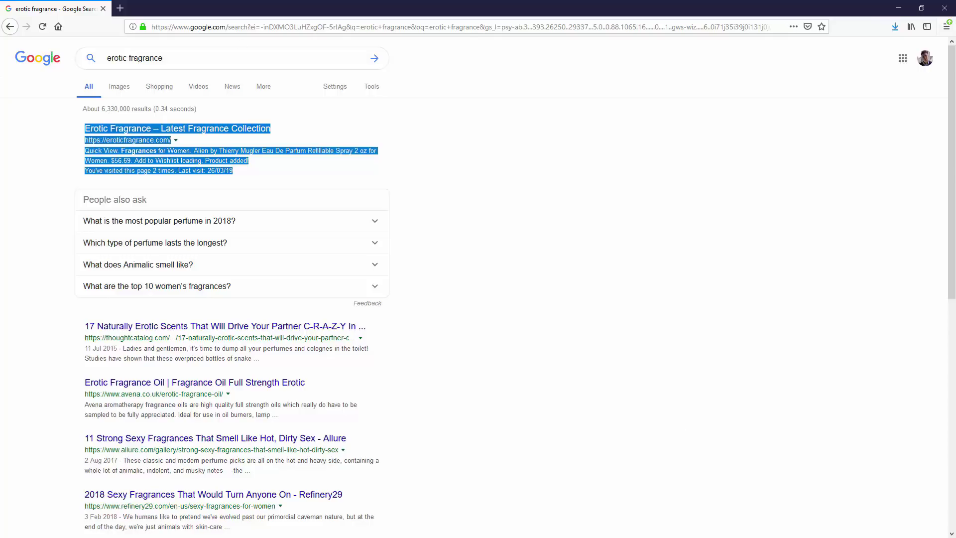
pyautogui.moveTo(248, 172); pyautogui.dragTo(62, 145)
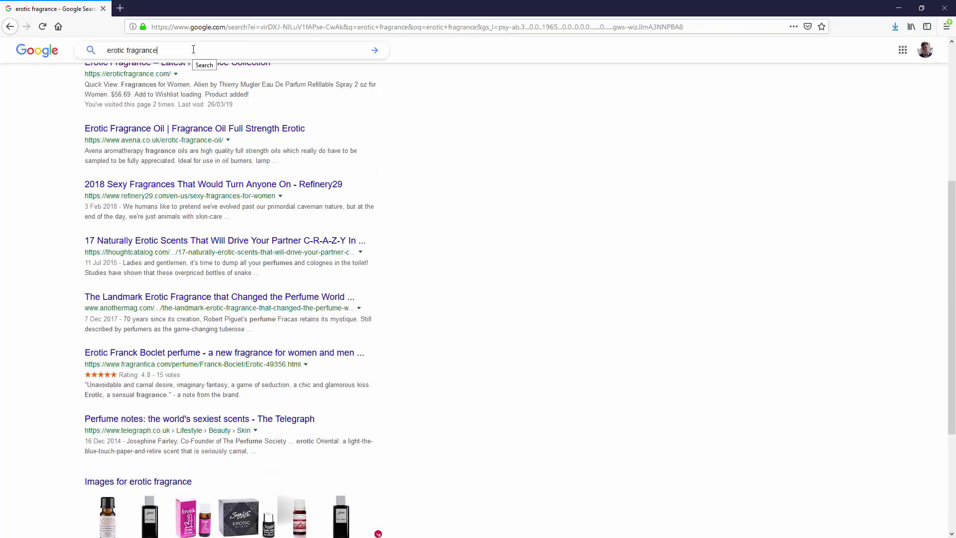
# Search Google for "erotic fragrances for women" and find the eroticfragrance.com listing in the results
pyautogui.press('BackSpace')
pyautogui.press('BackSpace')
pyautogui.press('BackSpace')
pyautogui.press('BackSpace')
pyautogui.press('BackSpace')
pyautogui.press('BackSpace')
pyautogui.press('BackSpace')
pyautogui.press('BackSpace')
pyautogui.press('BackSpace')
pyautogui.press('BackSpace')
pyautogui.press('BackSpace')
pyautogui.press('BackSpace')
pyautogui.press('BackSpace')
pyautogui.press('BackSpace')
pyautogui.press('BackSpace')
pyautogui.press('BackSpace')
pyautogui.write('erot')
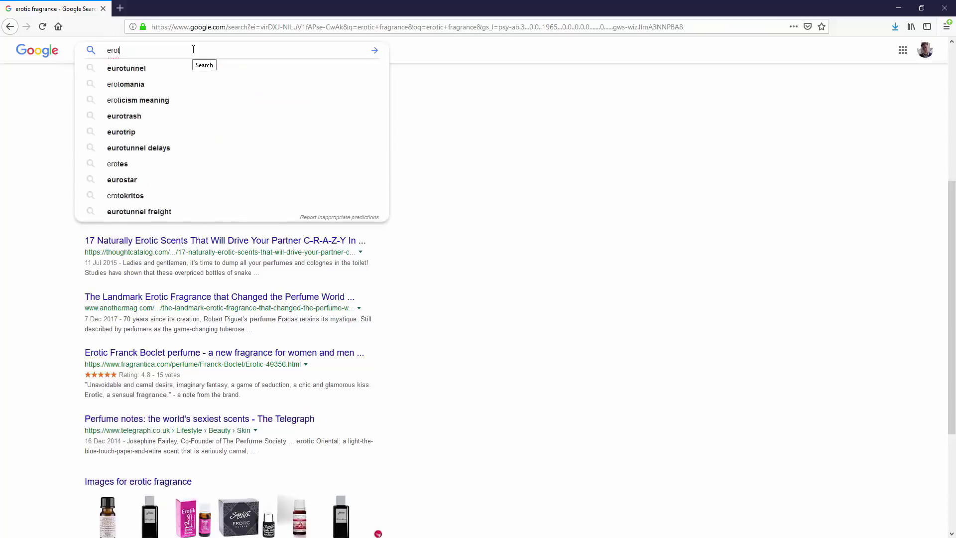
pyautogui.write('ic fra')
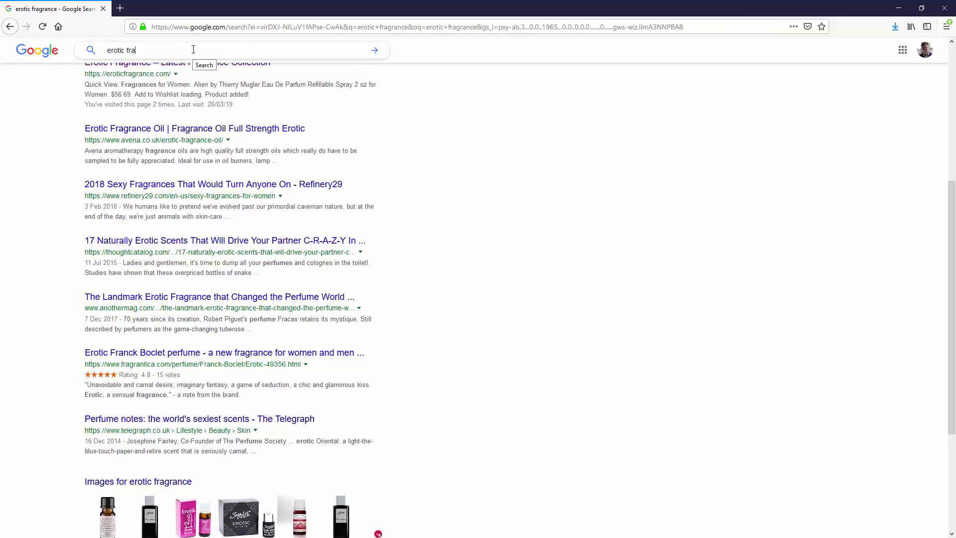
pyautogui.write('grances for women')
pyautogui.press('Return')
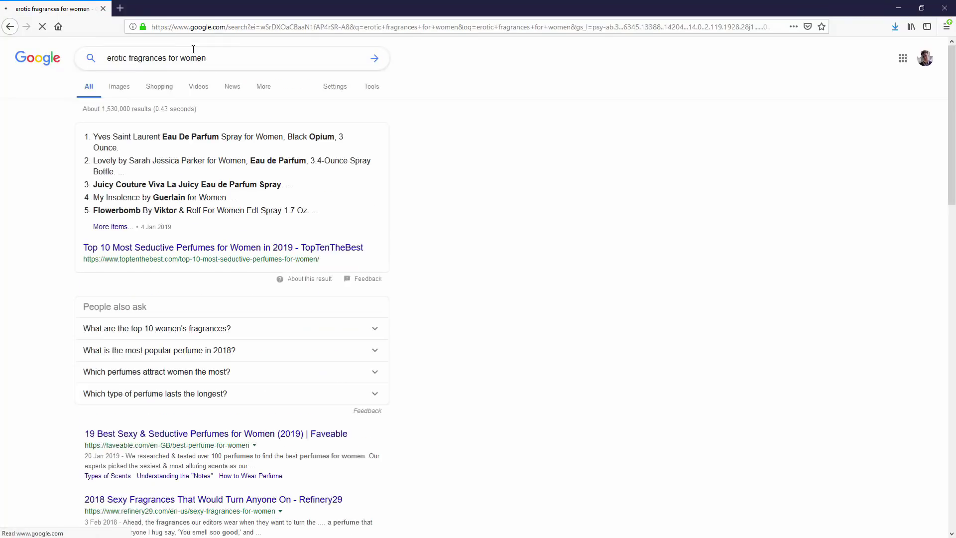
pyautogui.scroll(-7, 218, 150)
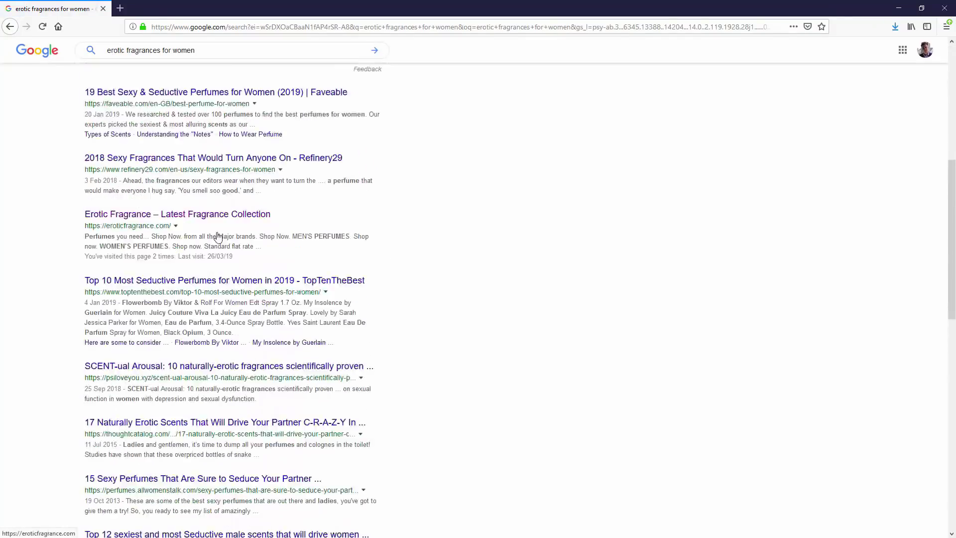
# Highlight the eroticfragrance.com listing in the "erotic fragrances for women" results and examine its position among the other results
pyautogui.scroll(2, 298, 327)
pyautogui.moveTo(298, 327); pyautogui.dragTo(84, 299)
pyautogui.scroll(5, 26, 271)
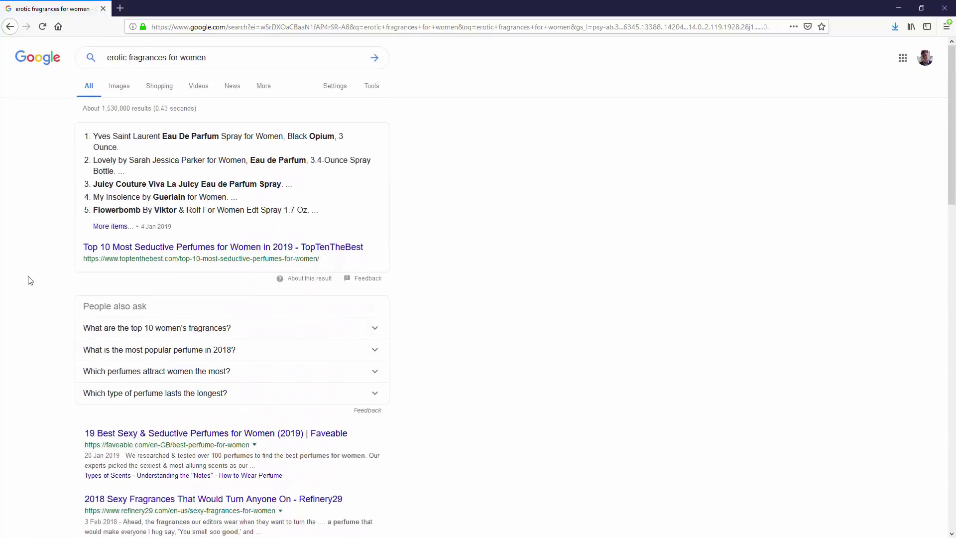
pyautogui.scroll(-5, 34, 267)
pyautogui.scroll(5, 34, 267)
pyautogui.scroll(-5, 103, 256)
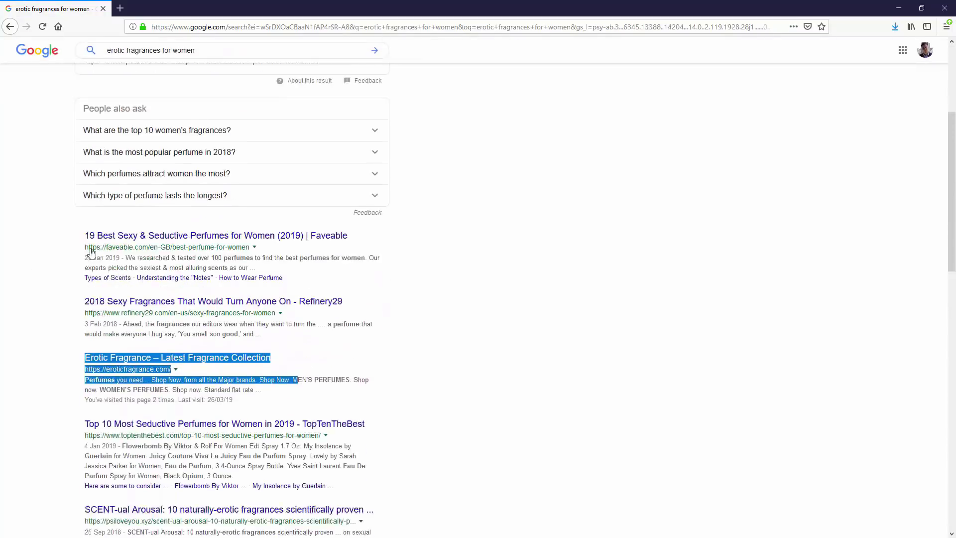
pyautogui.moveTo(272, 338); pyautogui.dragTo(82, 316)
pyautogui.scroll(1, 253, 293)
pyautogui.scroll(5, 254, 293)
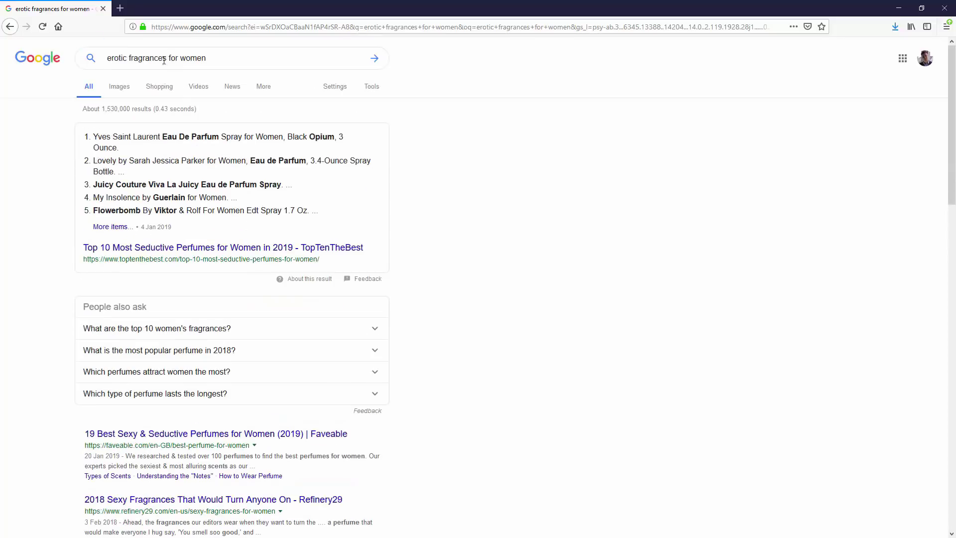
pyautogui.scroll(-6, 224, 256)
pyautogui.scroll(6, 237, 184)
# Change the Google query to "erotic fragrance for men" and run the search
pyautogui.click(166, 61)
pyautogui.press('BackSpace')
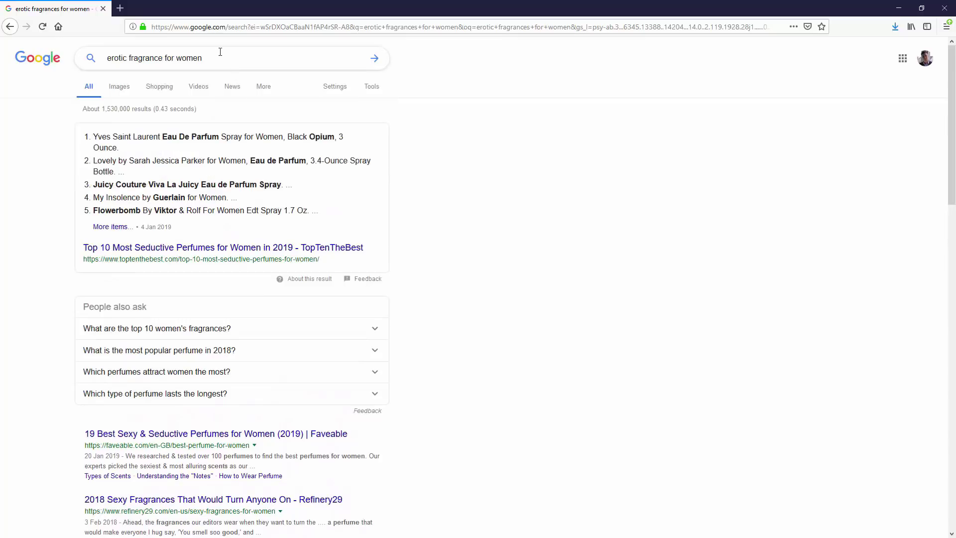
pyautogui.doubleClick(180, 59)
pyautogui.write('men')
pyautogui.press('Return')
# Find and highlight the eroticfragrance.com listing in the men's fragrance results, and check its position on the page
pyautogui.scroll(-5, 184, 118)
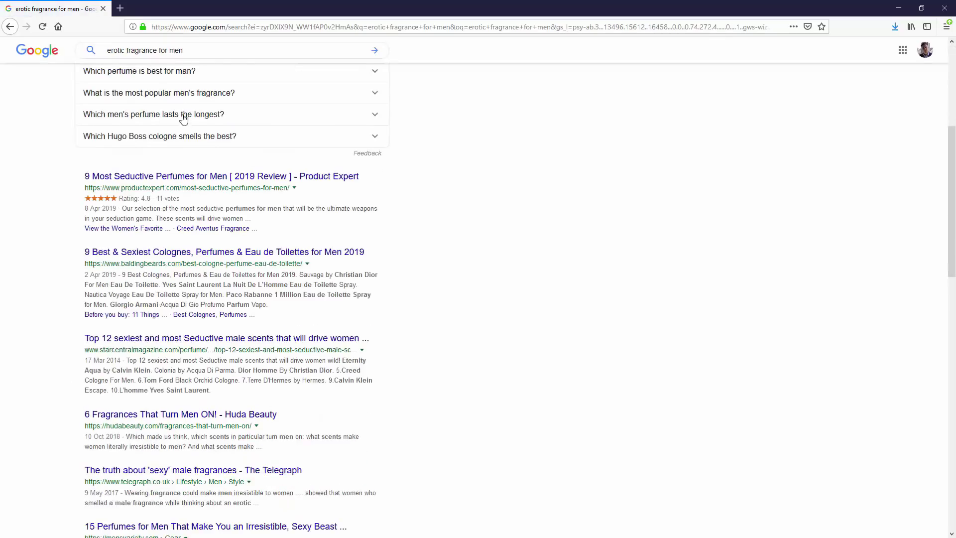
pyautogui.scroll(-4, 177, 208)
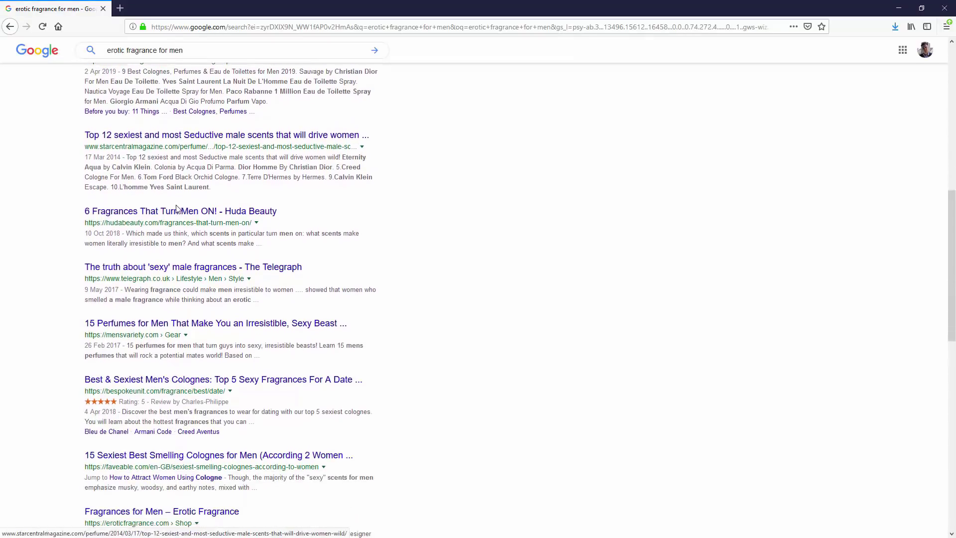
pyautogui.scroll(-5, 177, 210)
pyautogui.moveTo(261, 290); pyautogui.dragTo(86, 263)
pyautogui.scroll(15, 182, 225)
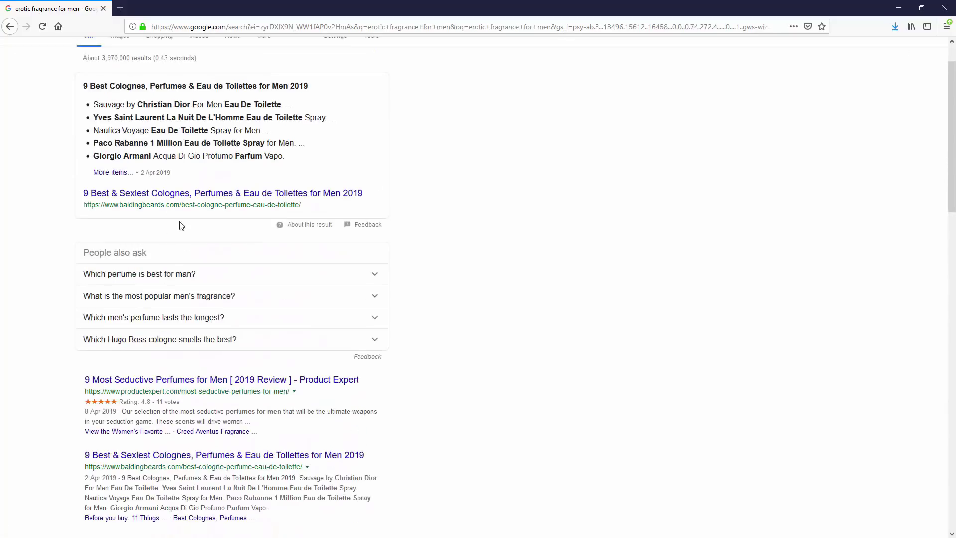
pyautogui.scroll(-7, 182, 226)
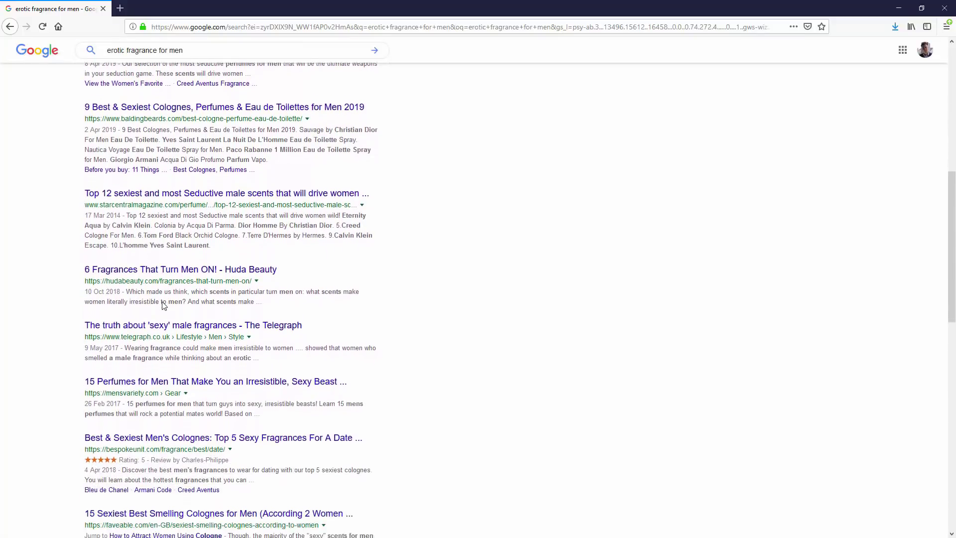
pyautogui.scroll(-3, 165, 305)
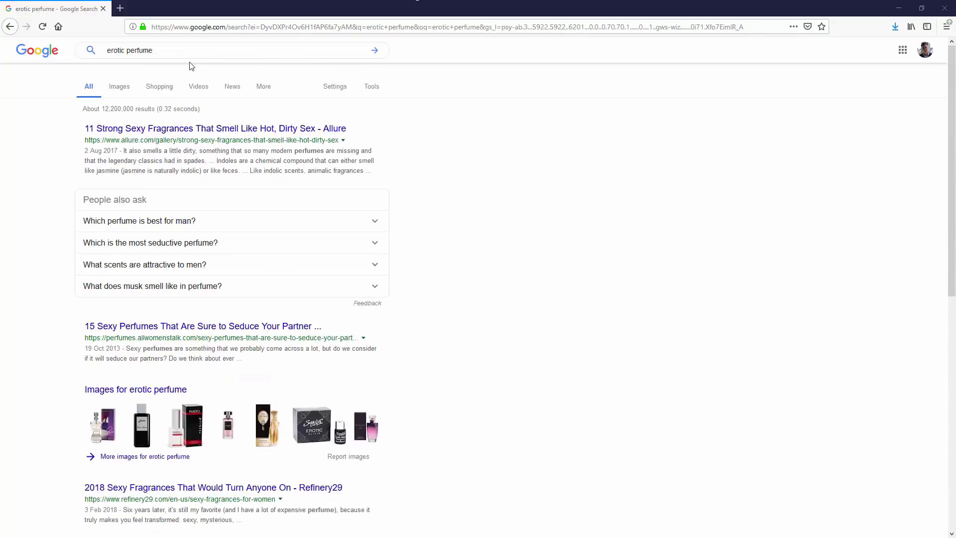
# Examine the Google results for "erotic perfume" and check where eroticfragrance.com ranks among the listings
pyautogui.click(172, 56)
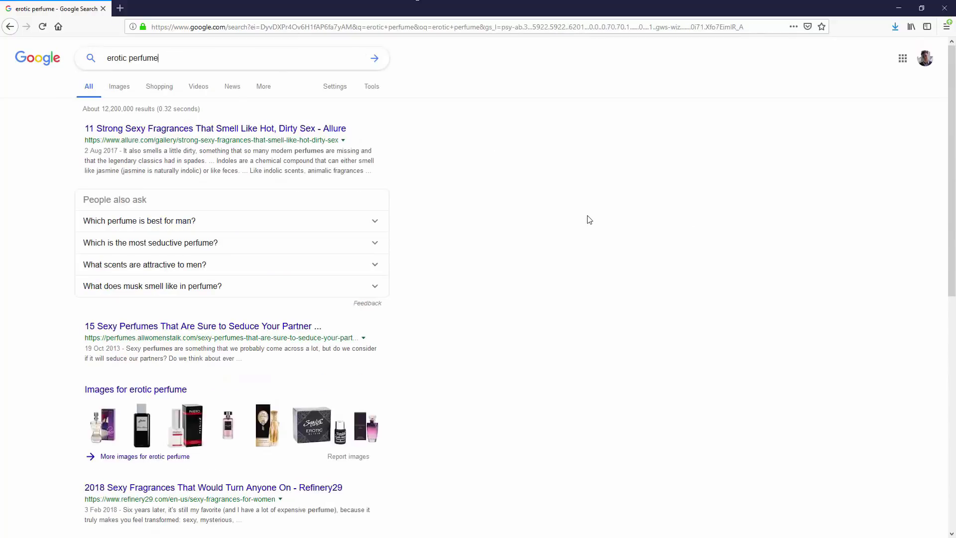
pyautogui.scroll(-4, 560, 215)
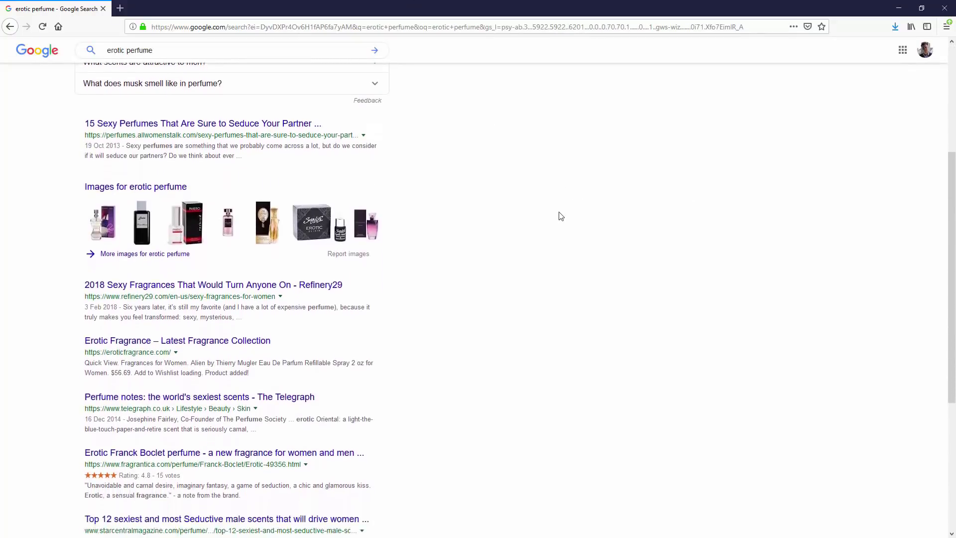
pyautogui.scroll(-4, 560, 215)
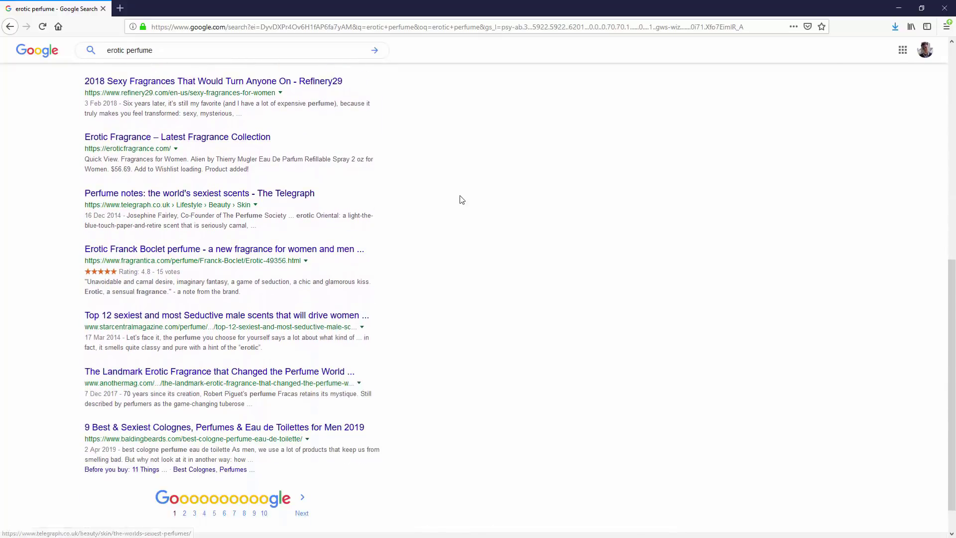
pyautogui.scroll(7, 462, 199)
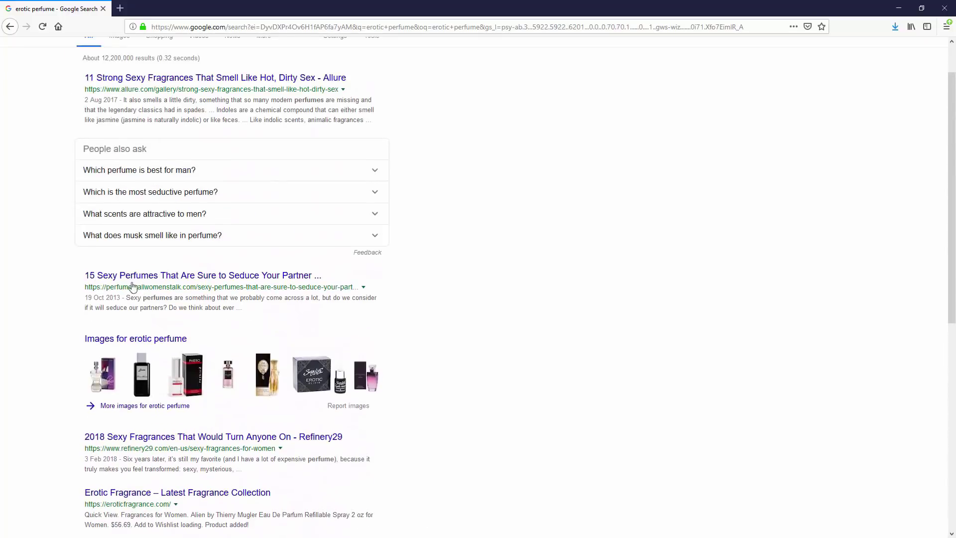
pyautogui.scroll(-3, 135, 293)
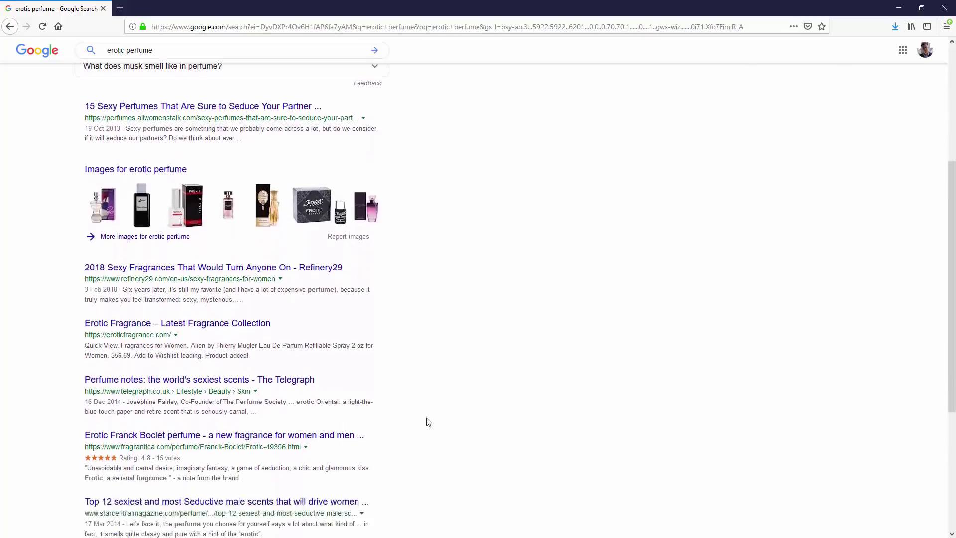
pyautogui.scroll(-4, 454, 360)
pyautogui.scroll(7, 145, 156)
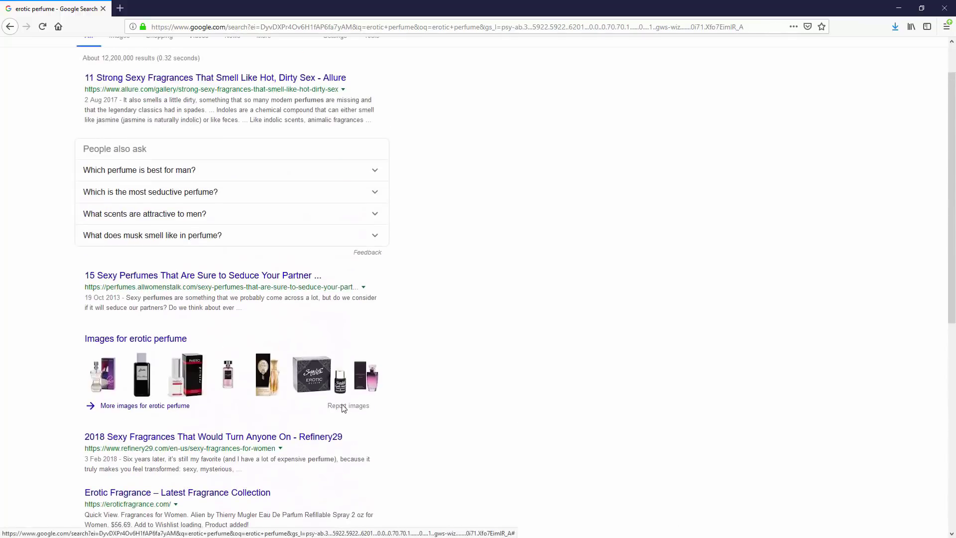
pyautogui.scroll(-1, 301, 483)
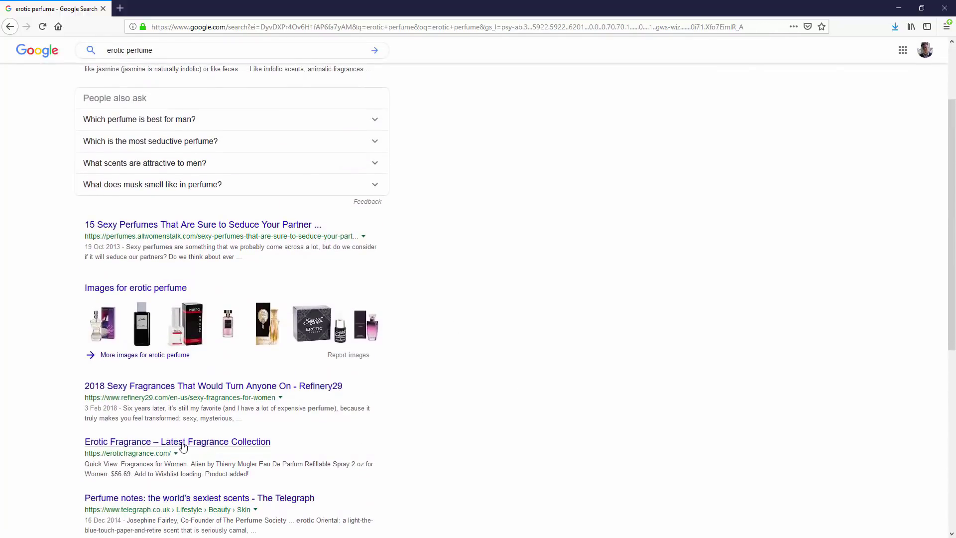
pyautogui.scroll(2, 543, 348)
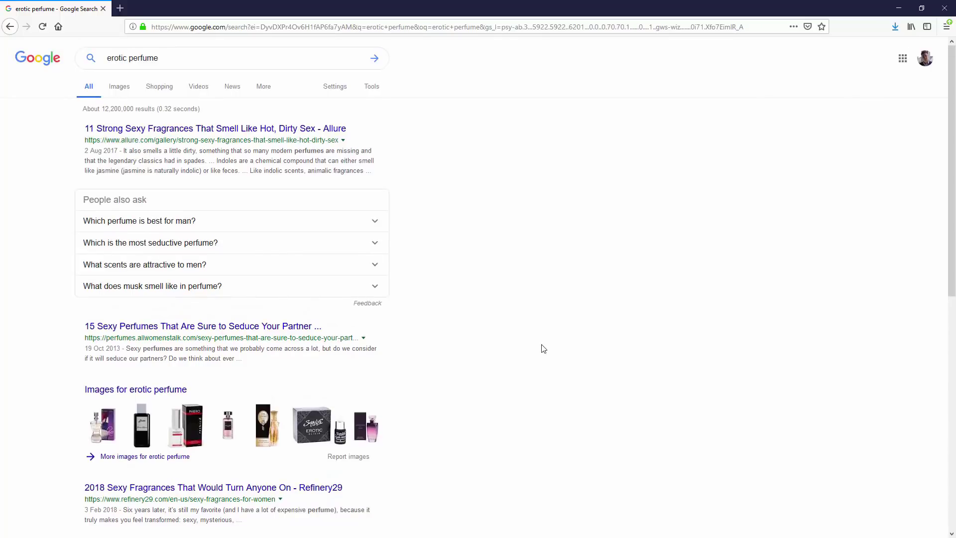